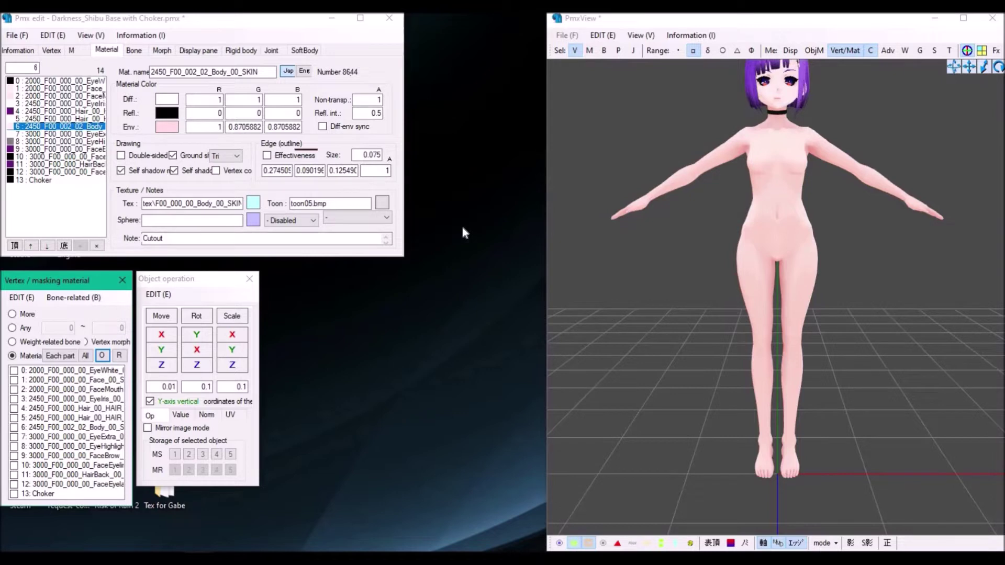
# Step: Add a Pillar primitive with 5.0 radii and 10.0 height to the model as a new material
pyautogui.moveTo(738, 253)
pyautogui.mouseDown(button='middle')
pyautogui.moveTo(734, 240)
pyautogui.moveTo(725, 243)
pyautogui.mouseUp(button='middle')
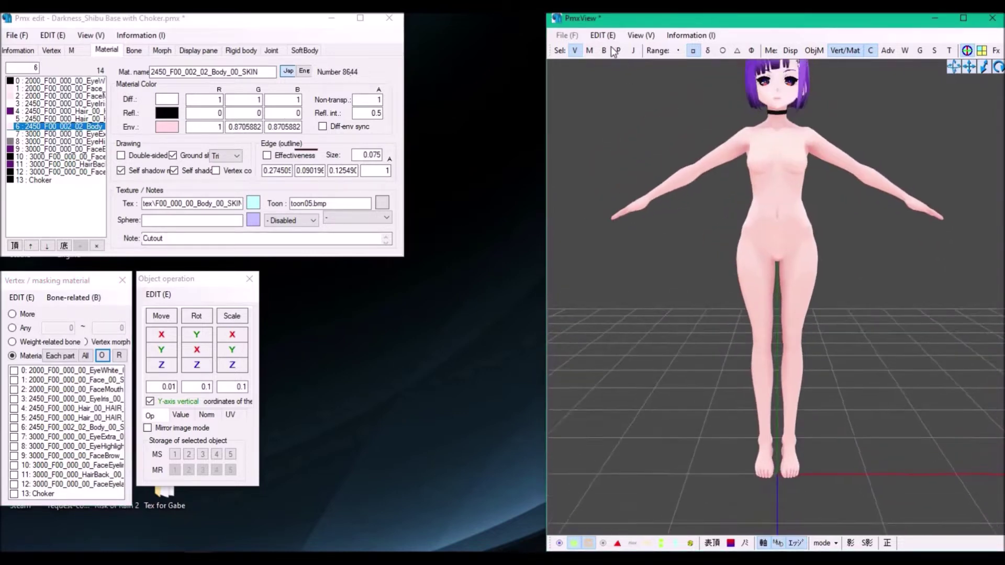
pyautogui.click(599, 36)
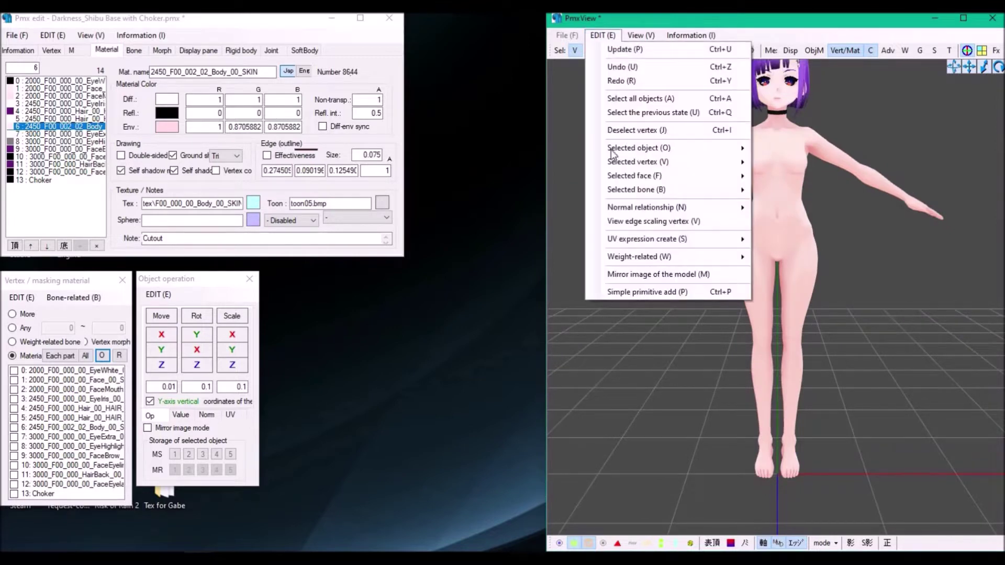
pyautogui.click(643, 292)
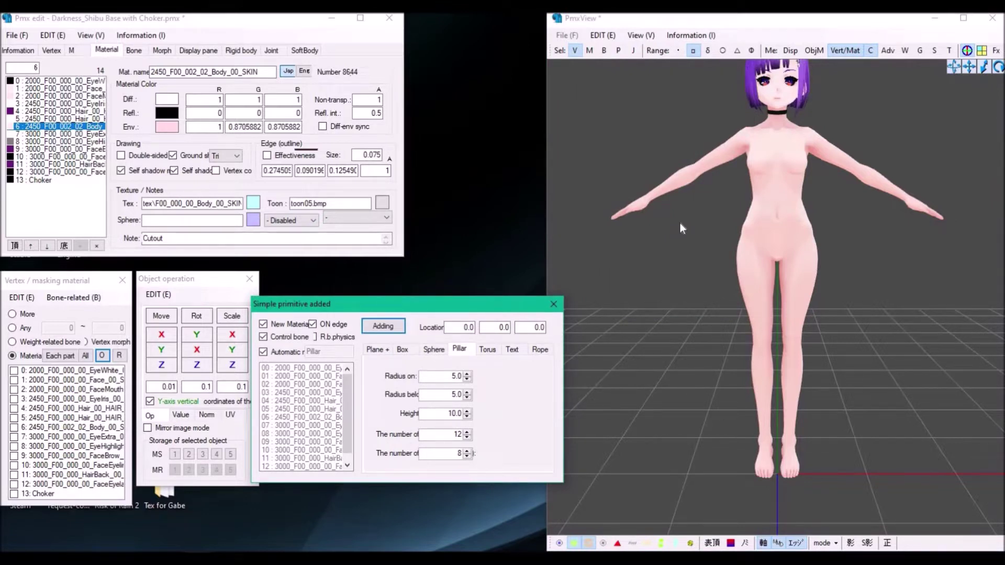
pyautogui.click(460, 350)
pyautogui.click(383, 326)
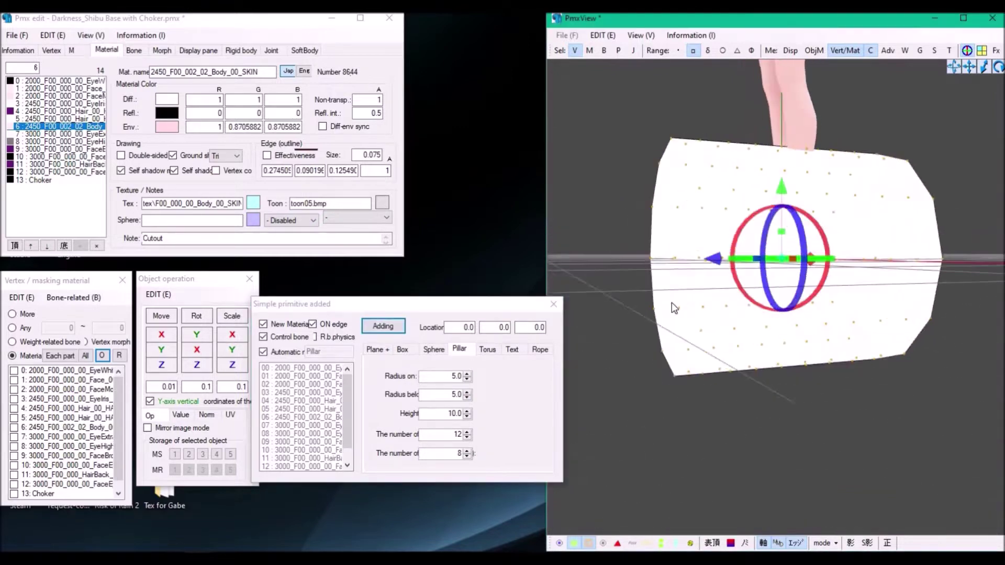
# Step: Select the end-cap vertices of the pillar and delete them with their related surfaces, leaving an open tube
pyautogui.scroll(-3, 683, 271)
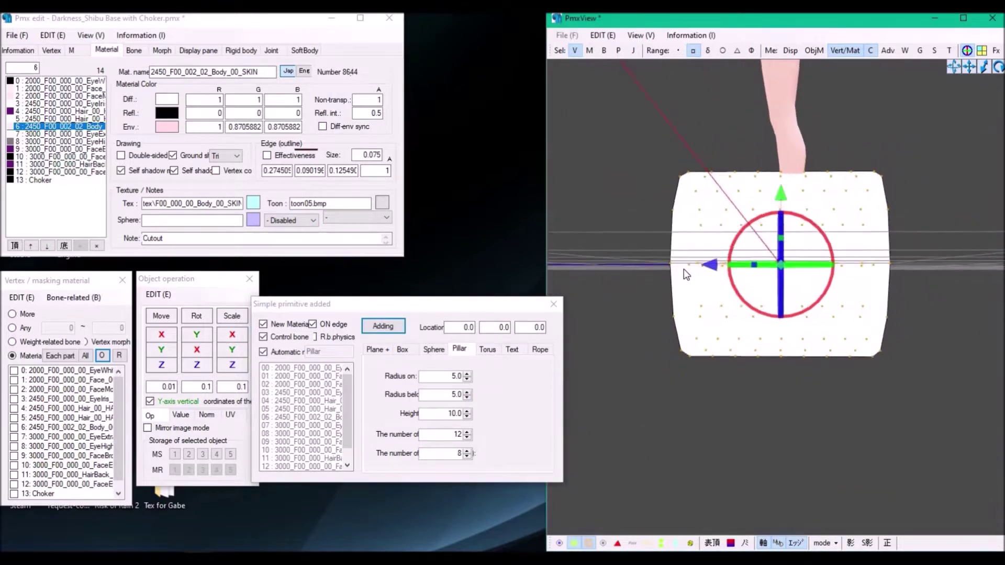
pyautogui.moveTo(687, 277); pyautogui.dragTo(691, 285, button='middle')
pyautogui.moveTo(690, 286); pyautogui.dragTo(700, 289, button='right')
pyautogui.moveTo(648, 157); pyautogui.dragTo(724, 429)
pyautogui.moveTo(741, 296); pyautogui.dragTo(812, 137, button='right')
pyautogui.moveTo(775, 368); pyautogui.dragTo(550, 333, button='right')
pyautogui.click(382, 326)
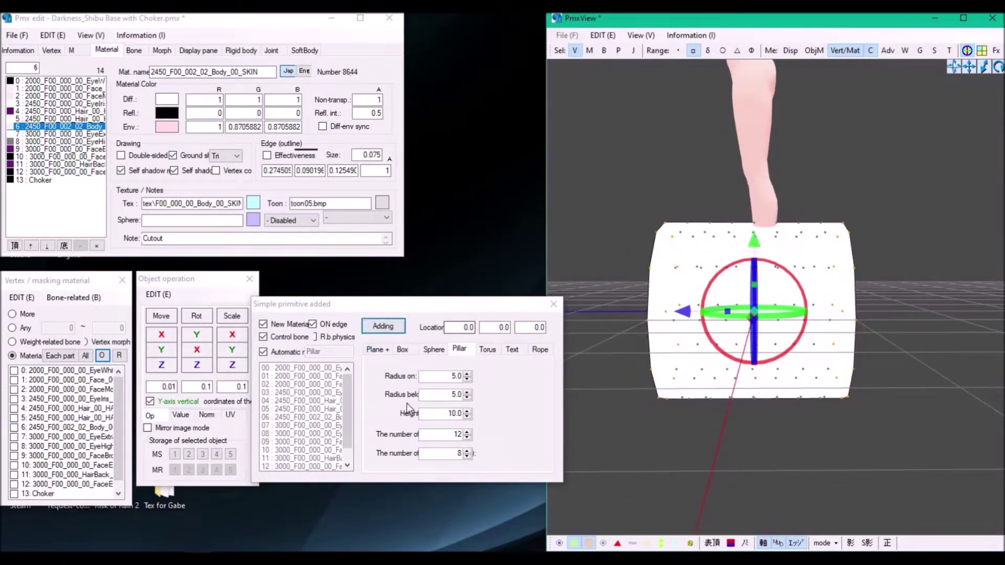
pyautogui.moveTo(610, 192); pyautogui.dragTo(631, 188, button='right')
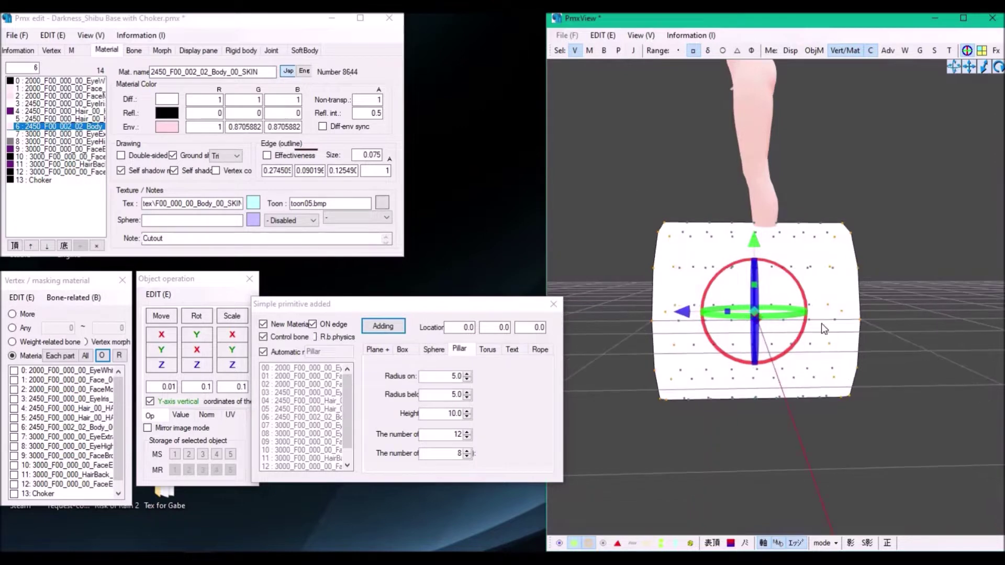
pyautogui.click(602, 36)
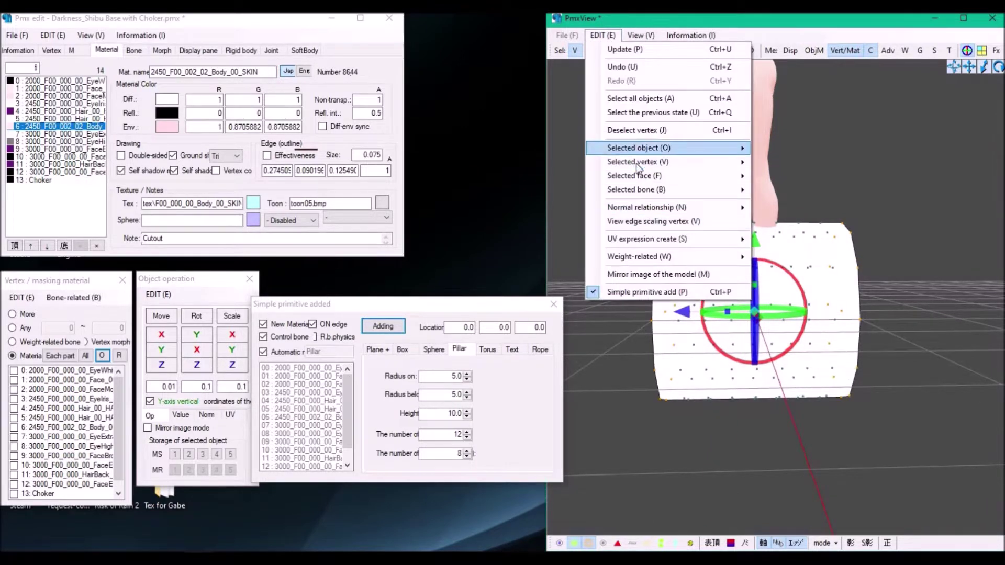
pyautogui.moveTo(635, 163)
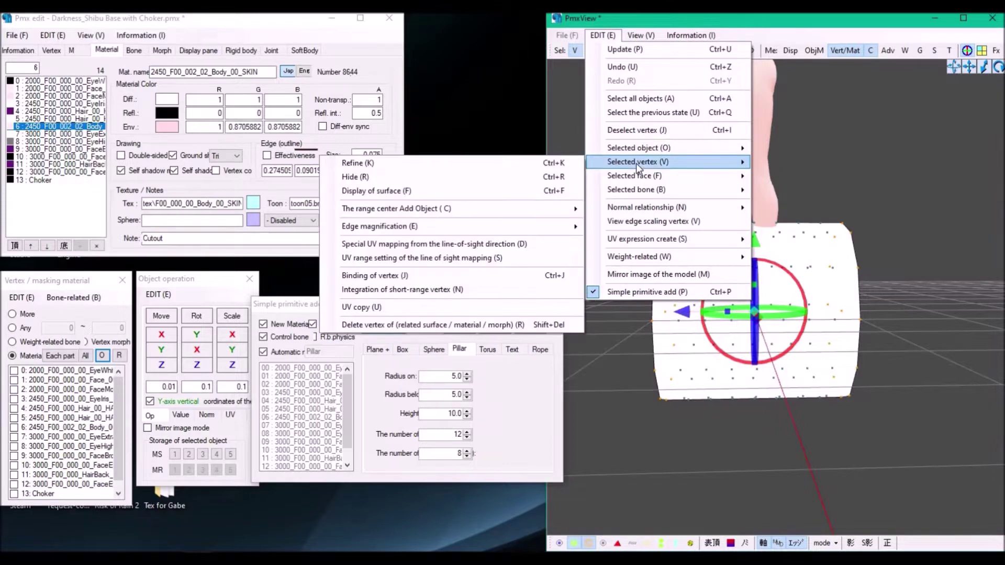
pyautogui.click(396, 325)
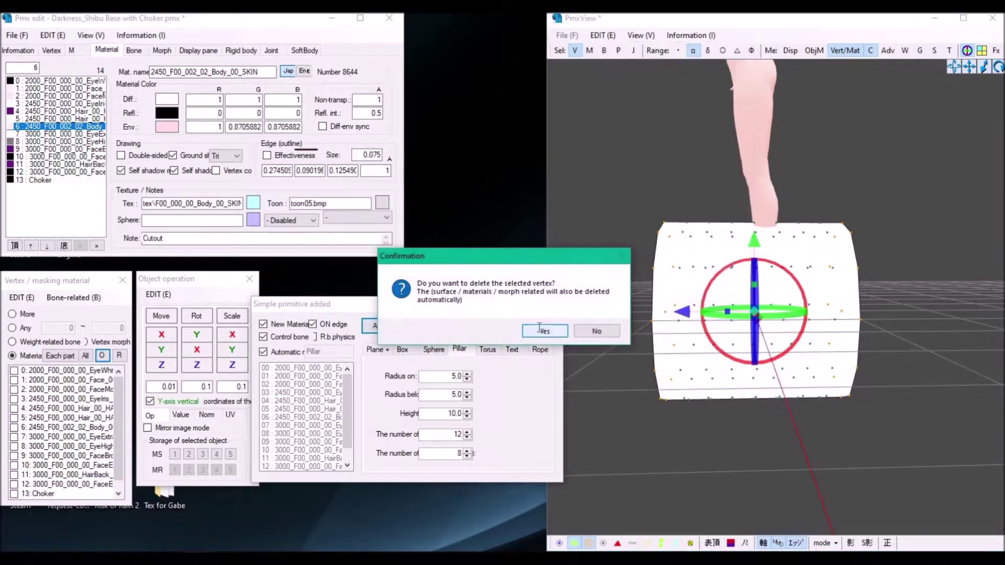
pyautogui.click(543, 330)
# Step: Turn off the edge outline for the Pillar material and make it double-sided
pyautogui.moveTo(728, 225); pyautogui.dragTo(701, 246, button='right')
pyautogui.click(48, 186)
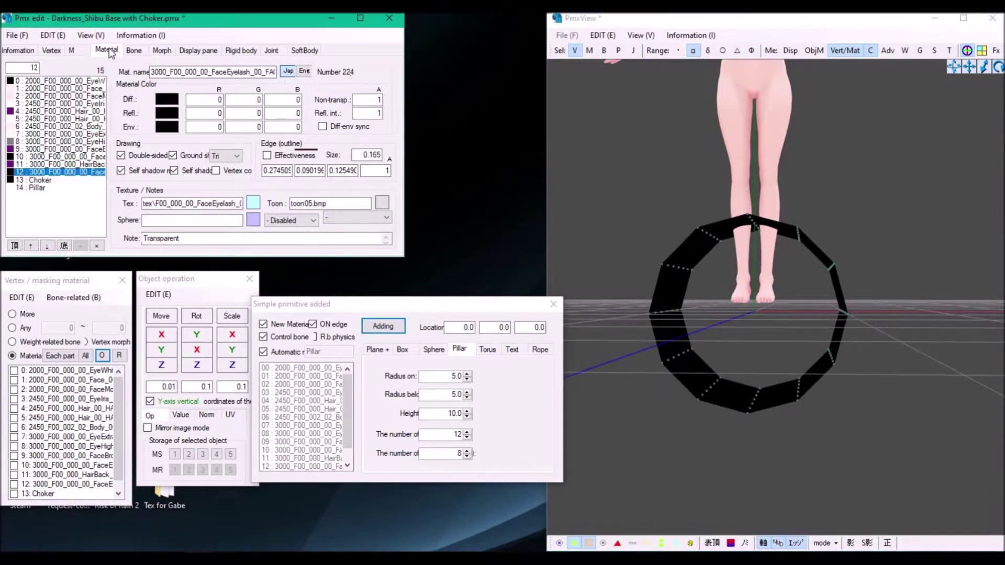
pyautogui.click(34, 188)
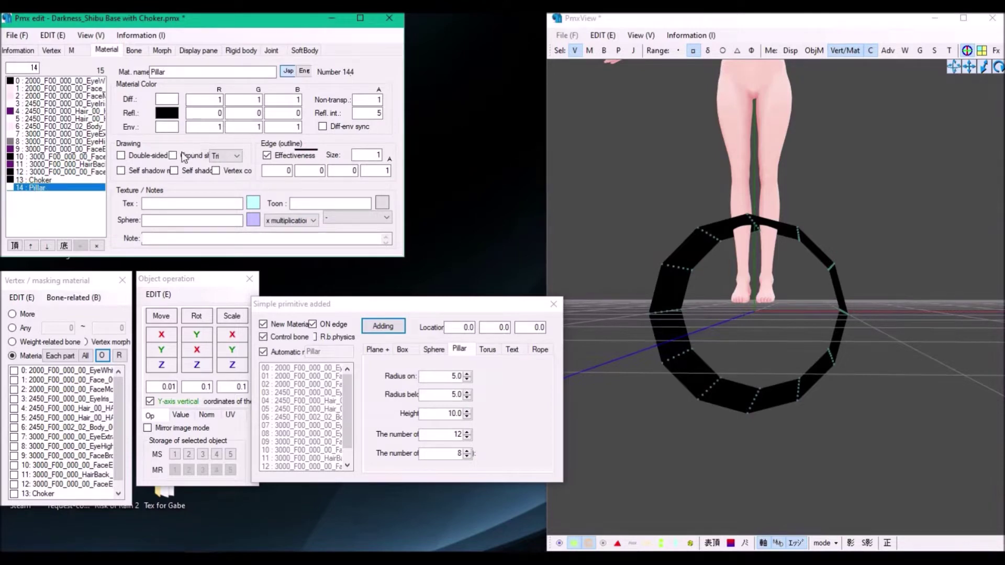
pyautogui.click(267, 155)
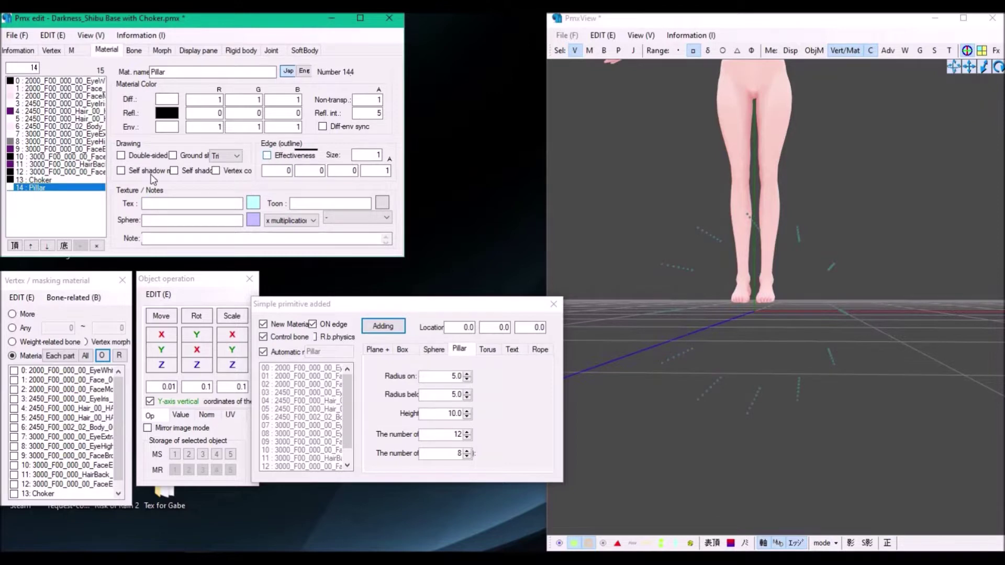
pyautogui.click(123, 156)
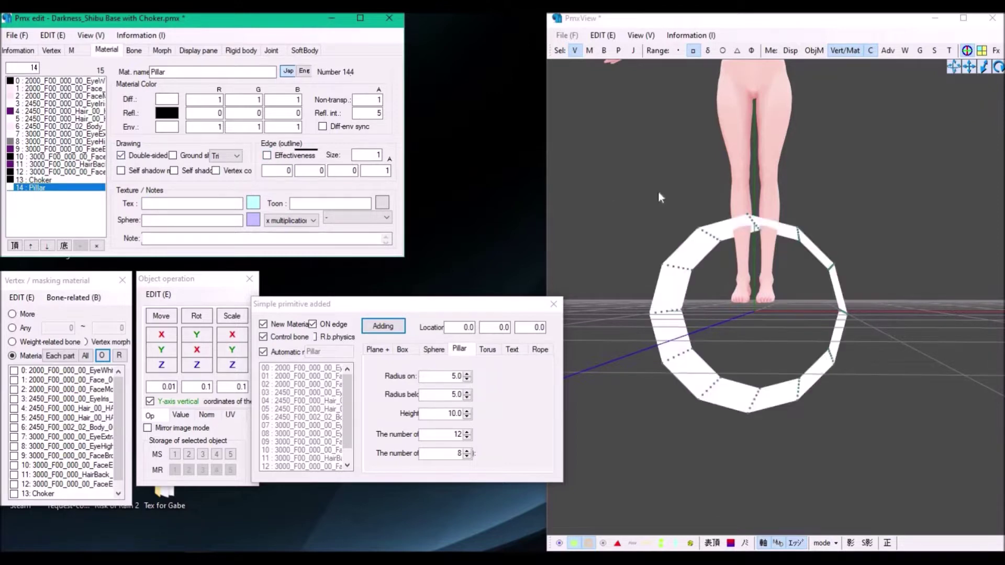
# Step: Rotate the pillar about the X axis so that it stands upright with its open ends facing up and down
pyautogui.moveTo(657, 192); pyautogui.dragTo(705, 285, button='right')
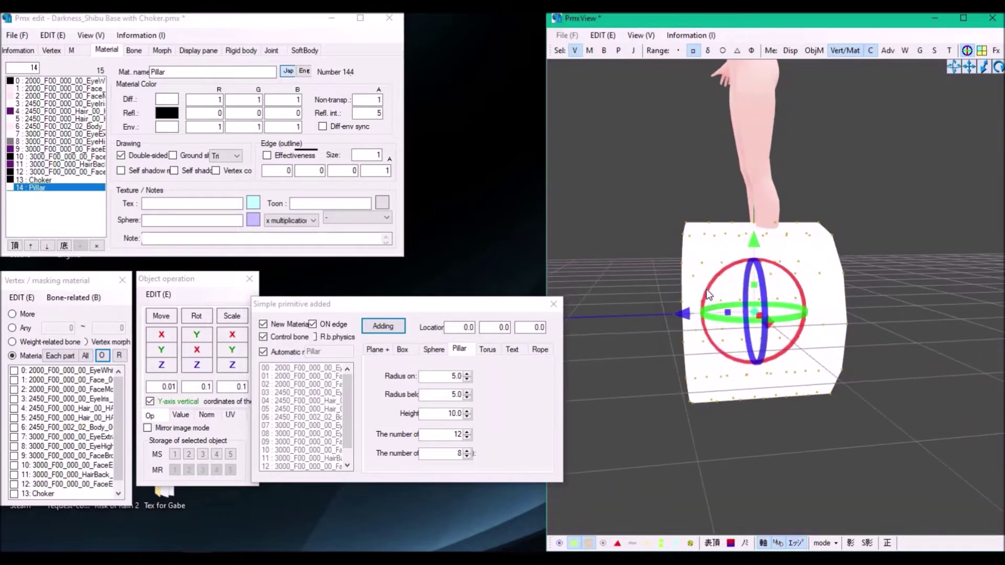
pyautogui.moveTo(705, 288)
pyautogui.mouseDown()
pyautogui.moveTo(700, 322)
pyautogui.moveTo(705, 289)
pyautogui.mouseUp()
pyautogui.moveTo(705, 289); pyautogui.dragTo(727, 275, button='right')
# Step: Stretch the pillar along the Y axis to cover the legs and hips, and raise it slightly
pyautogui.scroll(-4, 693, 250)
pyautogui.moveTo(694, 250); pyautogui.dragTo(694, 270, button='middle')
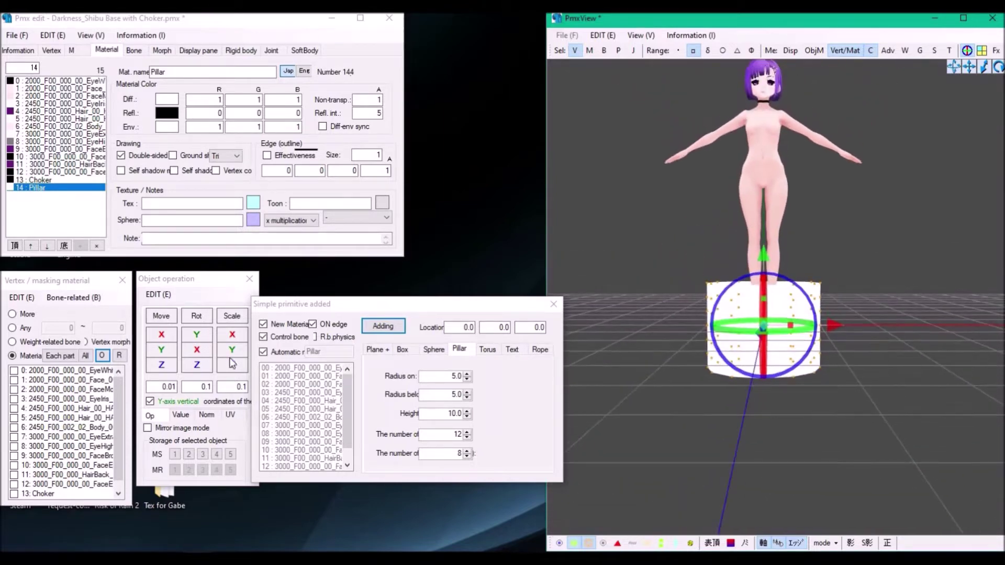
pyautogui.click(232, 349)
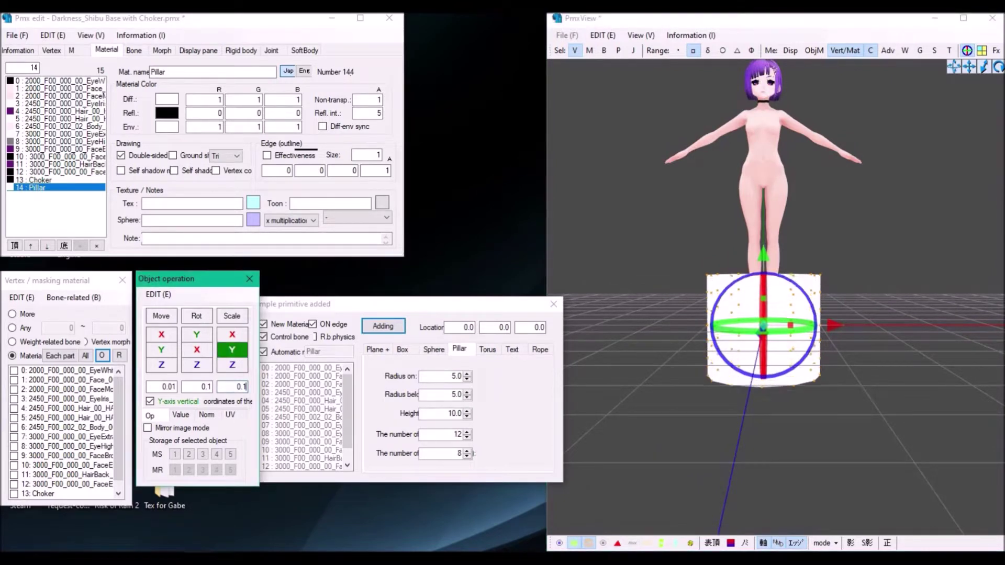
pyautogui.moveTo(231, 350); pyautogui.dragTo(231, 326)
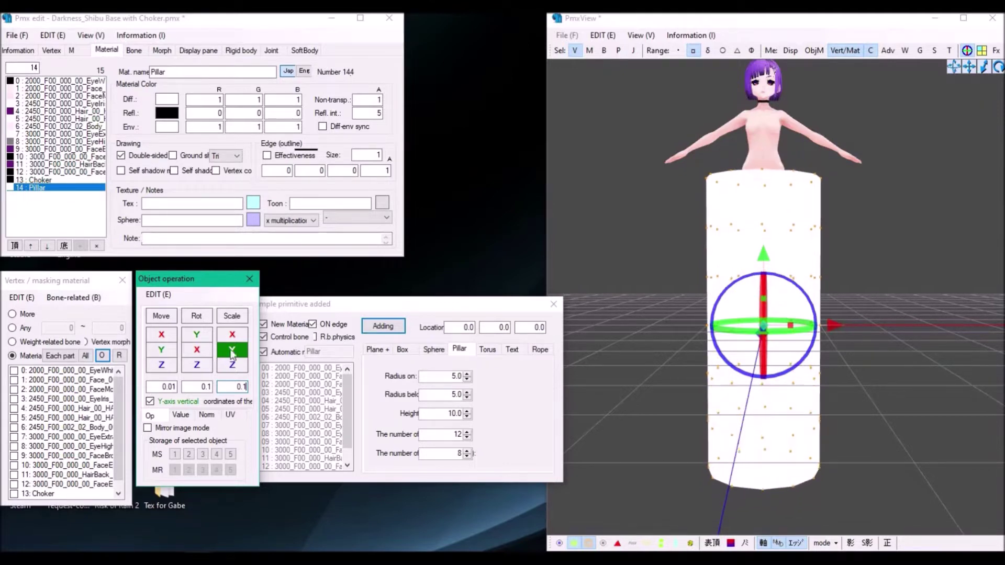
pyautogui.moveTo(764, 257); pyautogui.dragTo(694, 260)
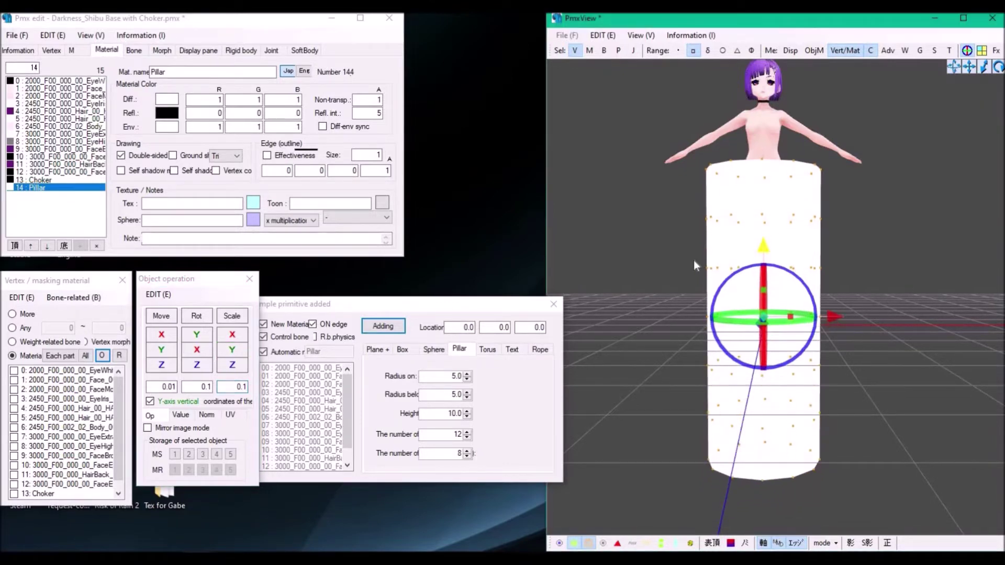
pyautogui.scroll(-2, 696, 258)
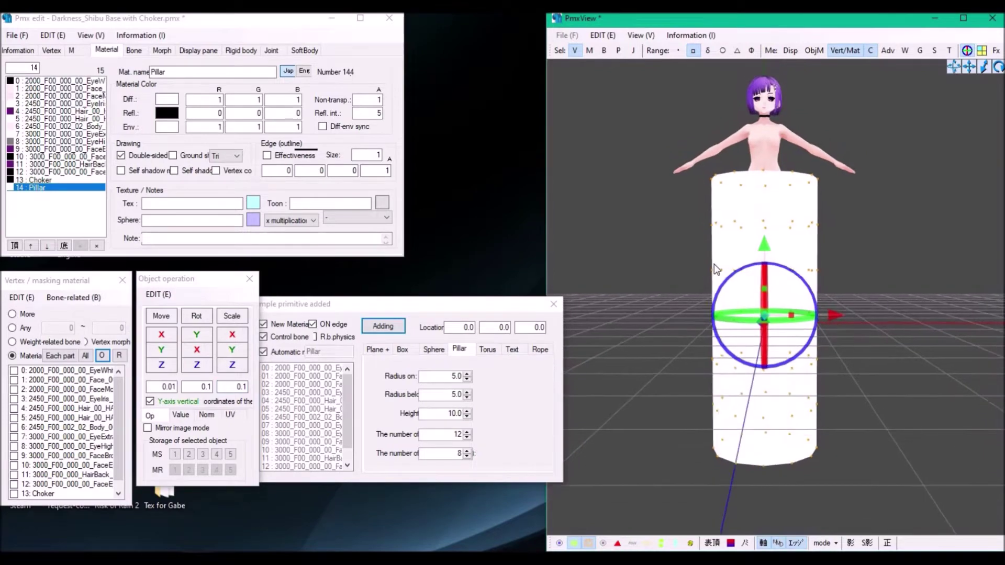
pyautogui.moveTo(661, 268)
pyautogui.mouseDown(button='right')
pyautogui.moveTo(717, 270)
pyautogui.moveTo(670, 270)
pyautogui.mouseUp(button='right')
pyautogui.moveTo(764, 247); pyautogui.dragTo(684, 238)
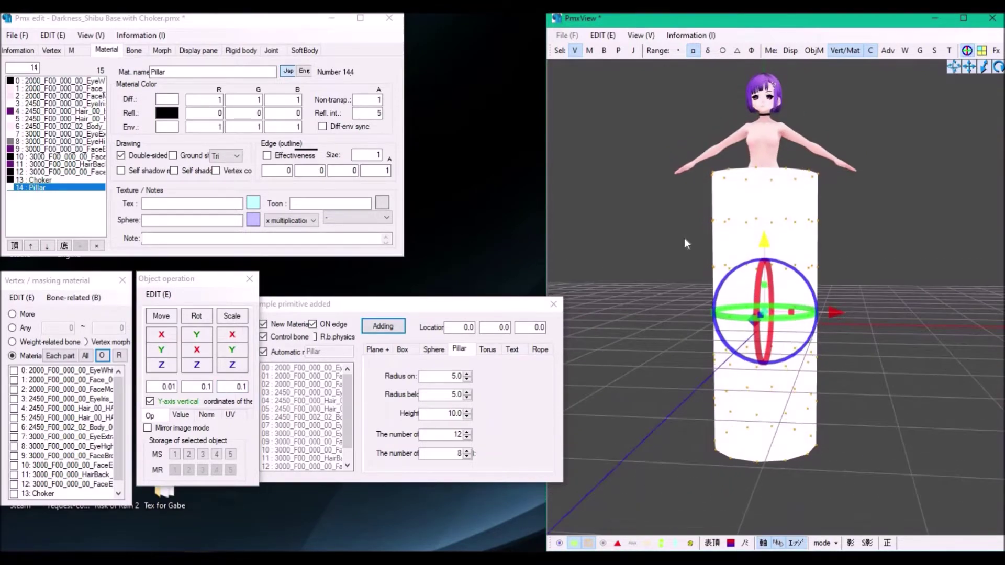
# Step: Scale the pillar down along the Z and X axes to fit the body more closely, and clear the selection
pyautogui.moveTo(683, 239); pyautogui.dragTo(648, 239, button='right')
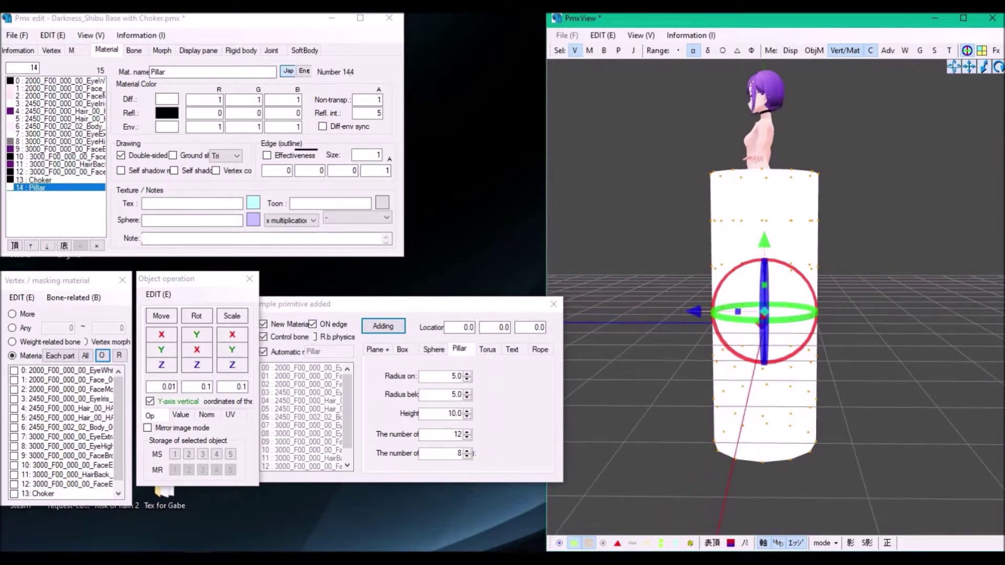
pyautogui.moveTo(232, 365)
pyautogui.mouseDown()
pyautogui.moveTo(242, 378)
pyautogui.moveTo(241, 369)
pyautogui.mouseUp()
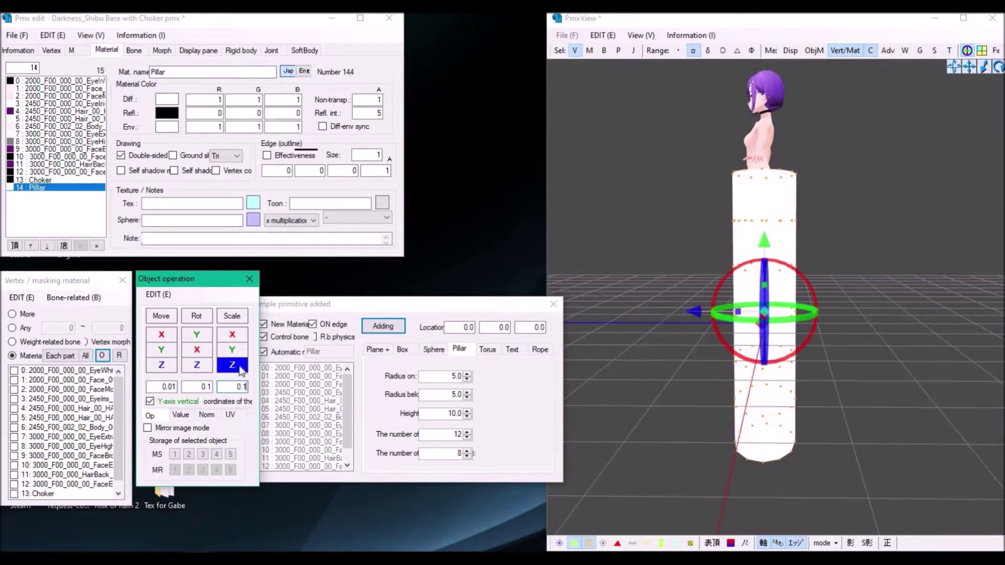
pyautogui.moveTo(690, 240); pyautogui.dragTo(704, 245, button='right')
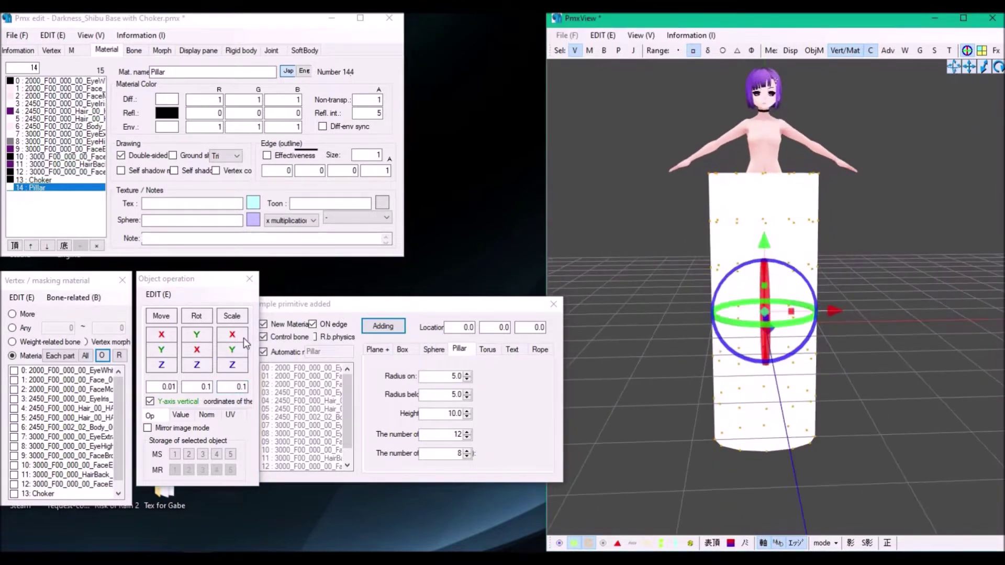
pyautogui.moveTo(239, 334)
pyautogui.mouseDown()
pyautogui.moveTo(241, 351)
pyautogui.moveTo(241, 337)
pyautogui.mouseUp()
pyautogui.click(689, 292)
# Step: Cut a horizontal edge loop across the pillar at hip height with the knife, between the top two vertex rows
pyautogui.scroll(2, 686, 297)
pyautogui.moveTo(686, 297); pyautogui.dragTo(677, 205, button='middle')
pyautogui.scroll(3, 685, 232)
pyautogui.scroll(3, 678, 205)
pyautogui.moveTo(677, 203); pyautogui.dragTo(682, 231, button='right')
pyautogui.scroll(-2, 682, 231)
pyautogui.moveTo(682, 172); pyautogui.dragTo(679, 233, button='middle')
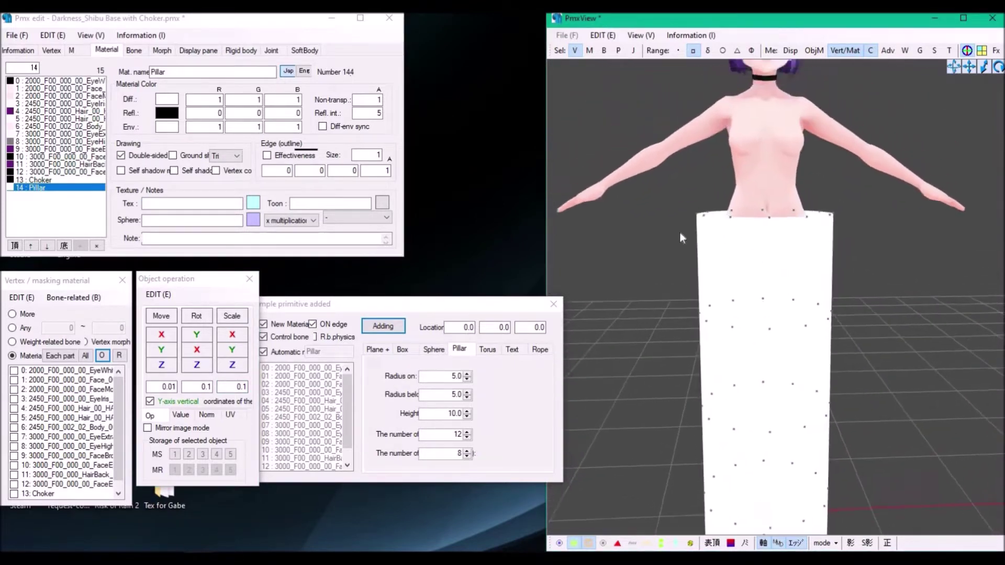
pyautogui.scroll(3, 679, 233)
pyautogui.moveTo(679, 232); pyautogui.dragTo(654, 211, button='right')
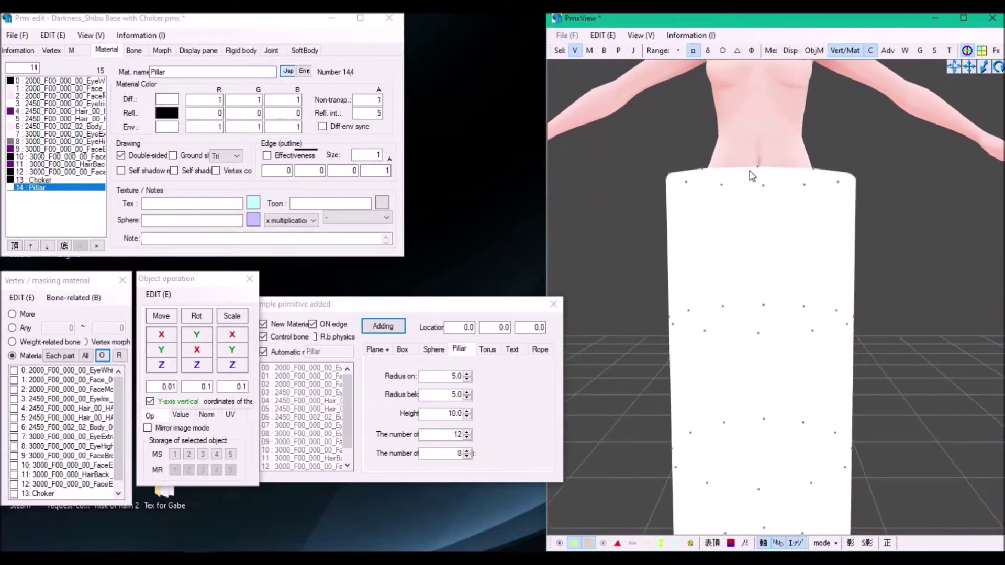
pyautogui.click(888, 50)
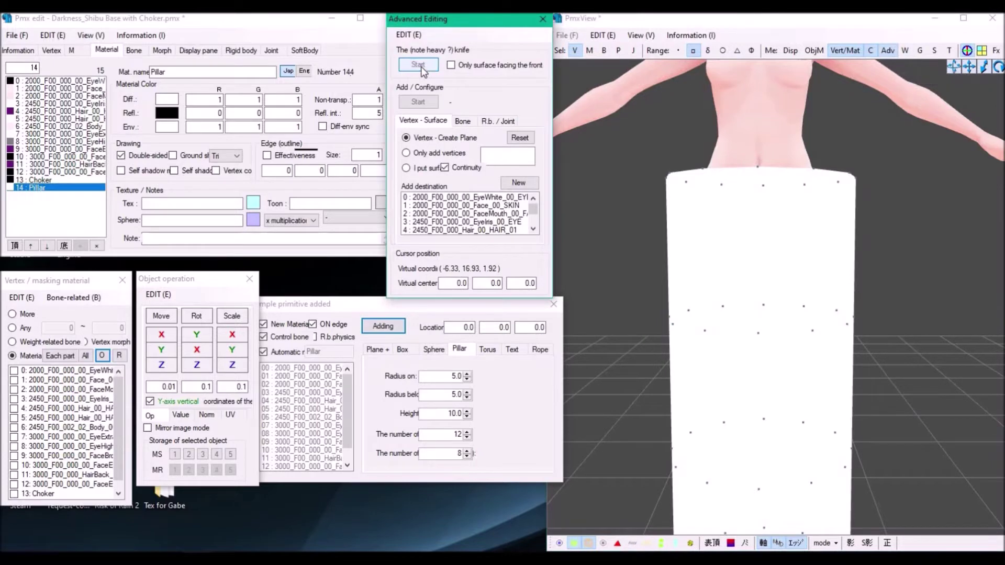
pyautogui.click(418, 64)
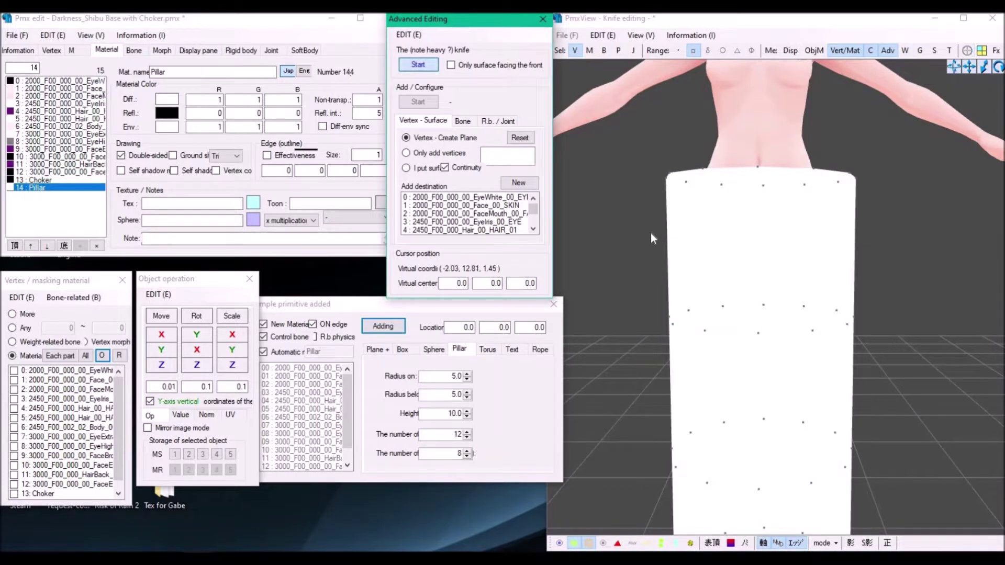
pyautogui.click(645, 232)
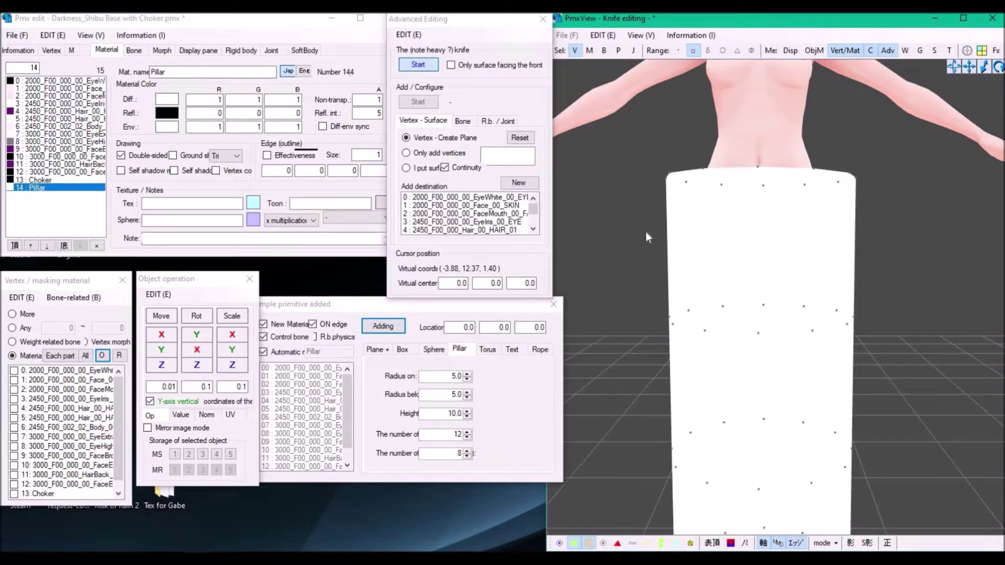
pyautogui.moveTo(648, 232); pyautogui.dragTo(883, 230)
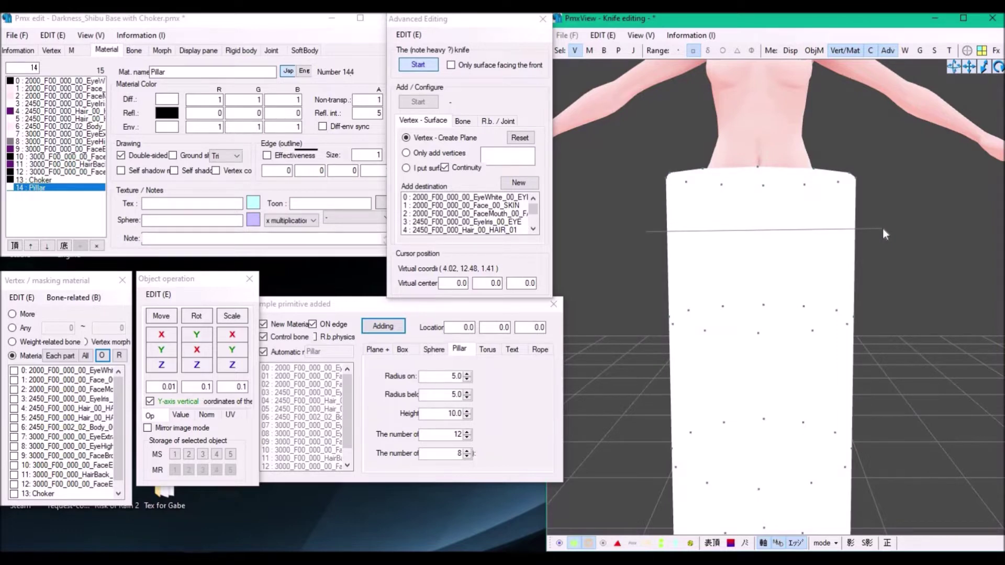
pyautogui.moveTo(885, 230); pyautogui.dragTo(886, 227)
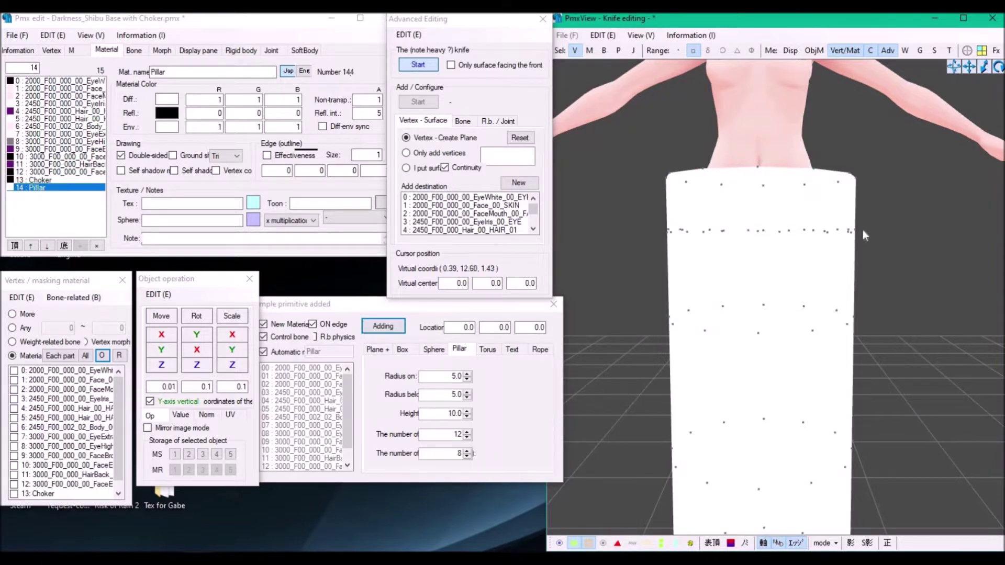
pyautogui.click(417, 65)
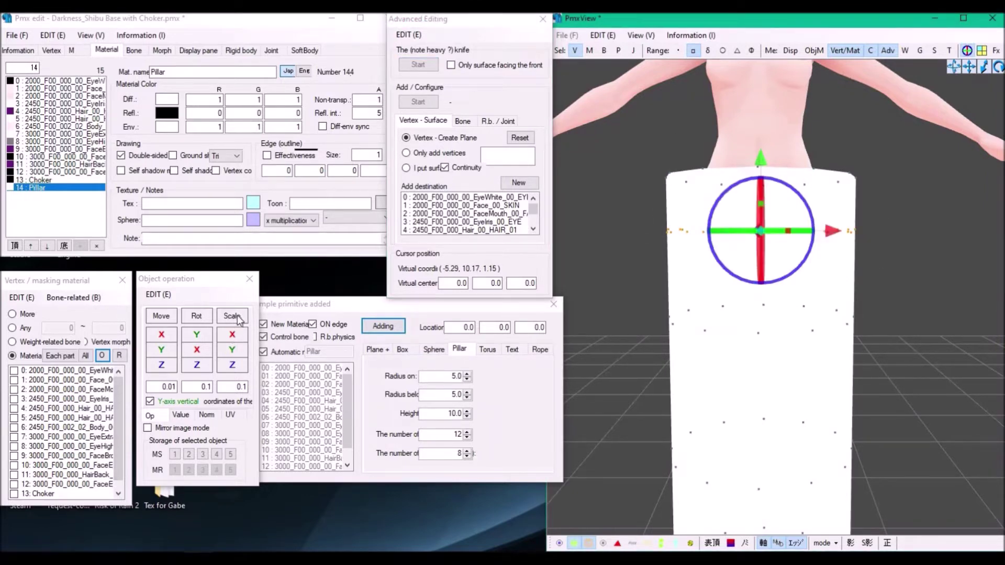
# Step: Scale in the newly cut hip row of vertices and the pillar's top row to taper it toward the waist
pyautogui.moveTo(232, 316)
pyautogui.mouseDown()
pyautogui.moveTo(206, 316)
pyautogui.moveTo(221, 316)
pyautogui.mouseUp()
pyautogui.moveTo(631, 151); pyautogui.dragTo(889, 207)
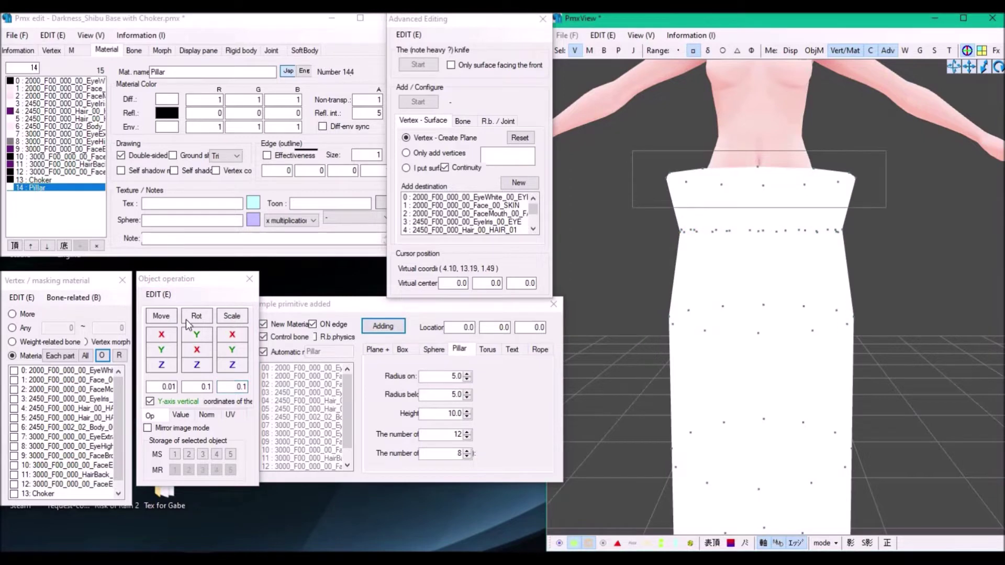
pyautogui.moveTo(232, 316); pyautogui.dragTo(210, 316)
pyautogui.click(642, 225)
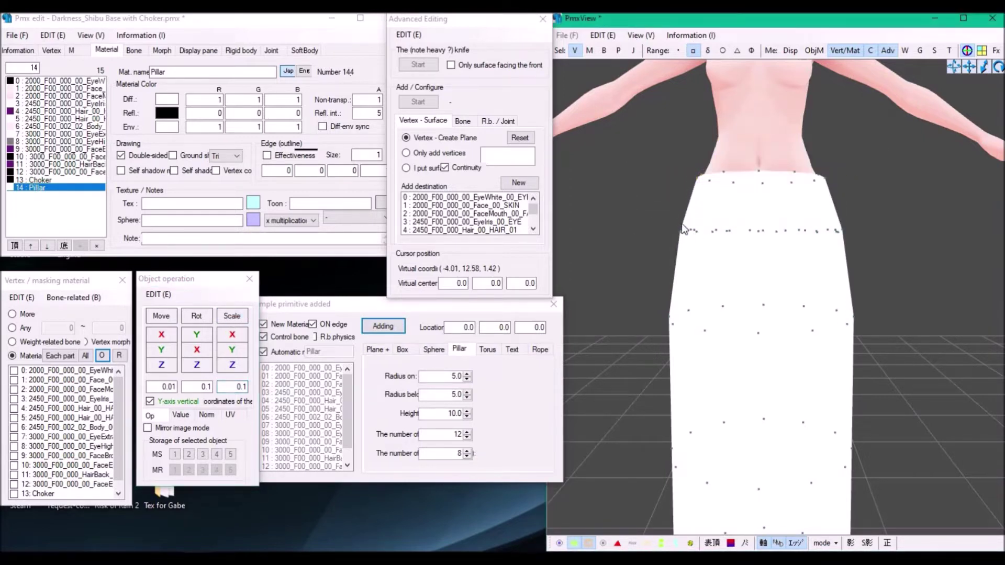
# Step: Select the vertex row below the hip cut and narrow it along the X axis
pyautogui.moveTo(652, 261); pyautogui.dragTo(647, 230, button='middle')
pyautogui.moveTo(639, 251); pyautogui.dragTo(882, 330)
pyautogui.moveTo(232, 335); pyautogui.dragTo(221, 335)
pyautogui.click(643, 262)
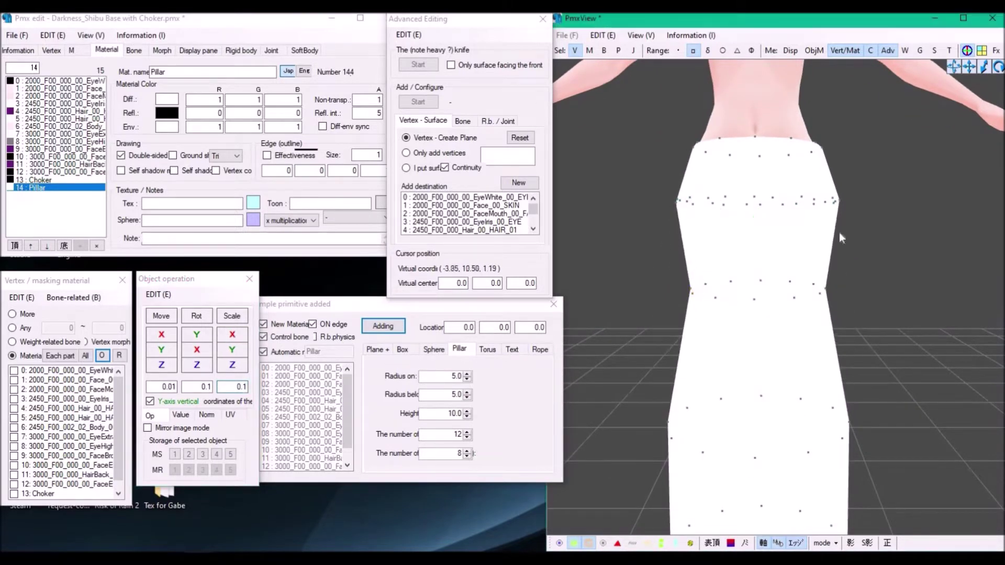
# Step: Cut an edge loop across the pillar below the hip row with the knife, enlarge the new row slightly and move it down along Y
pyautogui.click(416, 65)
pyautogui.moveTo(643, 233); pyautogui.dragTo(861, 264)
pyautogui.click(416, 66)
pyautogui.moveTo(232, 317); pyautogui.dragTo(242, 317)
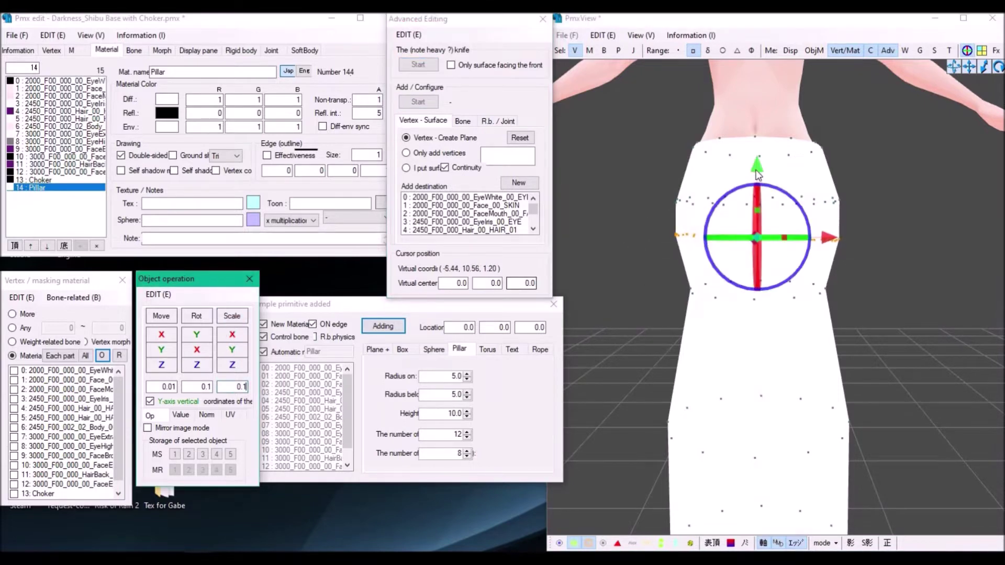
pyautogui.moveTo(757, 170); pyautogui.dragTo(719, 212)
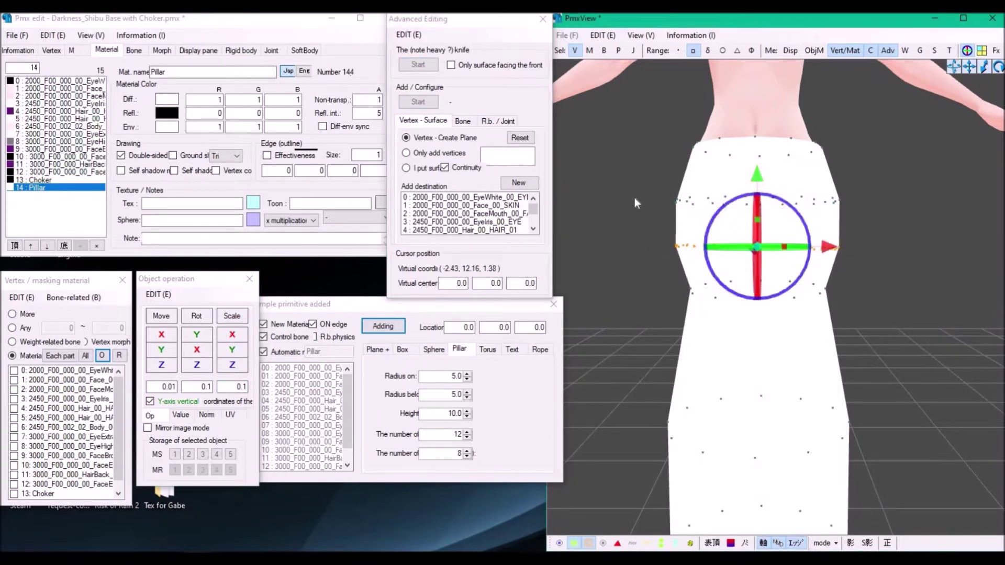
pyautogui.click(634, 197)
pyautogui.moveTo(681, 188); pyautogui.dragTo(676, 249, button='middle')
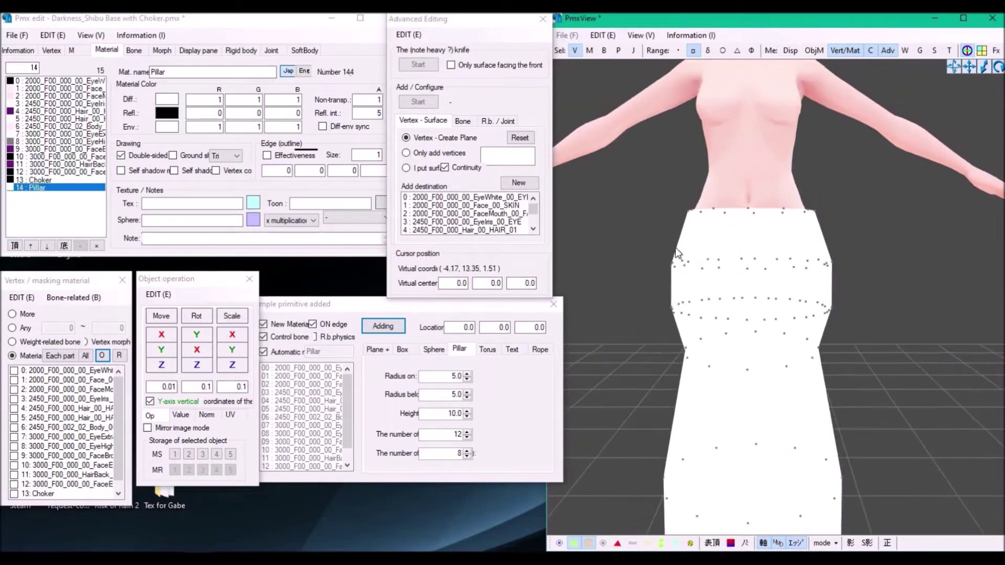
pyautogui.click(417, 65)
pyautogui.moveTo(628, 251); pyautogui.dragTo(849, 248)
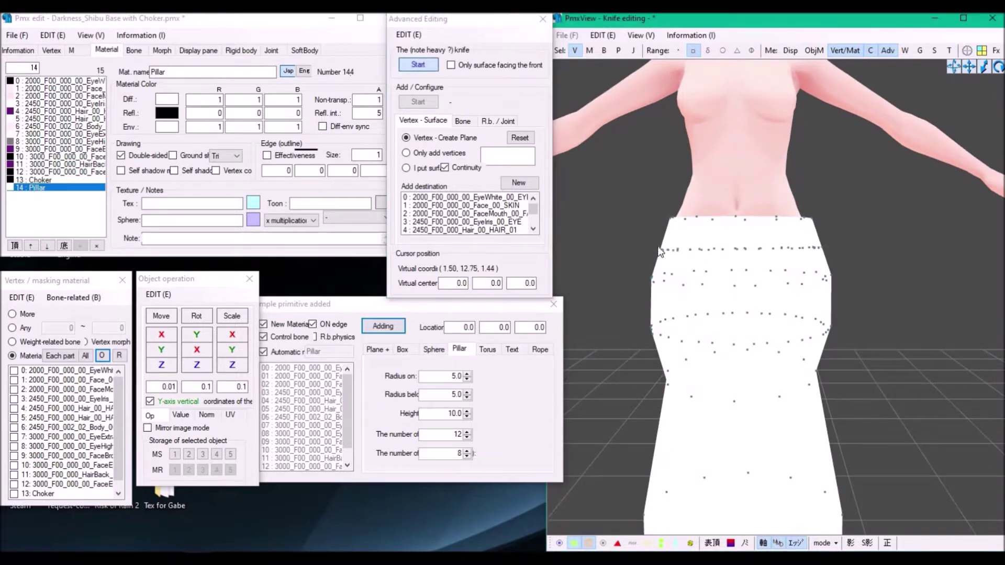
pyautogui.hotkey('ctrl', 'z')
pyautogui.moveTo(764, 243); pyautogui.dragTo(840, 244)
pyautogui.moveTo(664, 233); pyautogui.dragTo(675, 218, button='middle')
pyautogui.hotkey('ctrl', 'z')
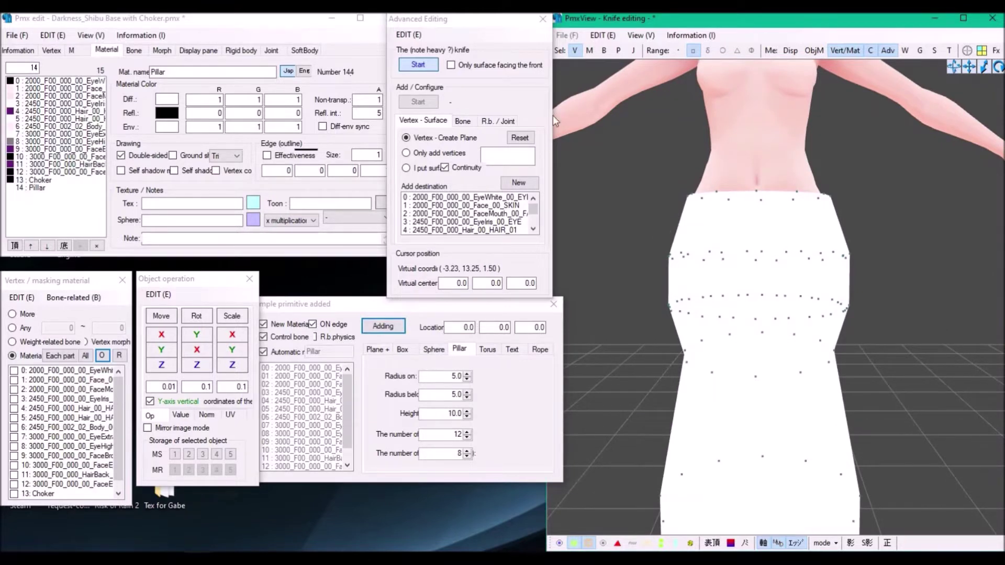
pyautogui.click(598, 35)
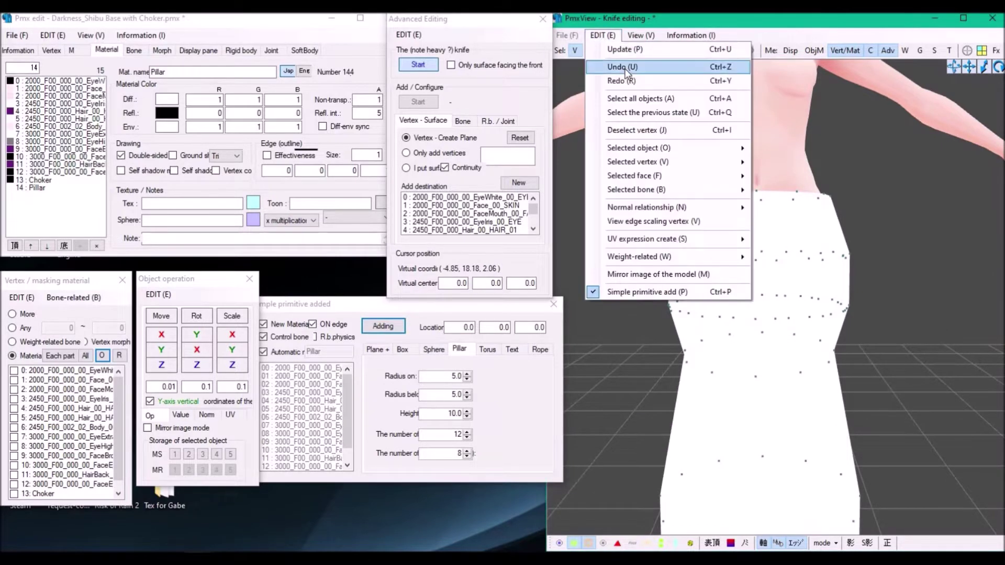
# Step: Cut an edge loop between the pillar's top two vertex rows with the knife and scale the new row outward
pyautogui.click(894, 204)
pyautogui.moveTo(648, 225)
pyautogui.mouseDown()
pyautogui.moveTo(862, 225)
pyautogui.moveTo(649, 210)
pyautogui.mouseUp()
pyautogui.click(420, 64)
pyautogui.moveTo(232, 316); pyautogui.dragTo(256, 317)
pyautogui.click(623, 337)
# Step: Select the pillar's hip and thigh vertex rows one at a time and enlarge each to smooth the silhouette
pyautogui.scroll(-4, 661, 262)
pyautogui.moveTo(661, 261); pyautogui.dragTo(812, 337, button='middle')
pyautogui.moveTo(643, 248); pyautogui.dragTo(834, 334)
pyautogui.moveTo(243, 317); pyautogui.dragTo(248, 317)
pyautogui.moveTo(815, 217); pyautogui.dragTo(682, 191)
pyautogui.moveTo(235, 317); pyautogui.dragTo(247, 317)
pyautogui.moveTo(639, 267); pyautogui.dragTo(816, 335)
pyautogui.moveTo(236, 317); pyautogui.dragTo(242, 317)
# Step: Select the pillar's lower leg vertex rows one at a time and scale each in toward the feet
pyautogui.moveTo(675, 359); pyautogui.dragTo(684, 208, button='middle')
pyautogui.moveTo(837, 215); pyautogui.dragTo(605, 307)
pyautogui.moveTo(241, 317); pyautogui.dragTo(236, 317)
pyautogui.moveTo(883, 343); pyautogui.dragTo(891, 278, button='middle')
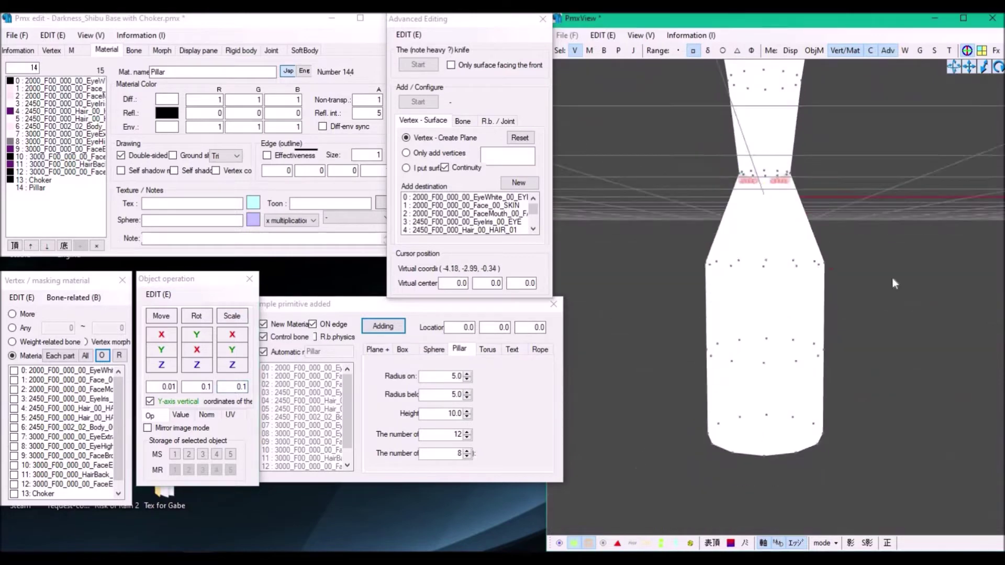
pyautogui.moveTo(891, 278); pyautogui.dragTo(648, 235)
pyautogui.moveTo(240, 317); pyautogui.dragTo(237, 317)
pyautogui.moveTo(673, 338); pyautogui.dragTo(656, 227, button='middle')
pyautogui.moveTo(654, 220); pyautogui.dragTo(863, 282)
pyautogui.moveTo(239, 317); pyautogui.dragTo(238, 317)
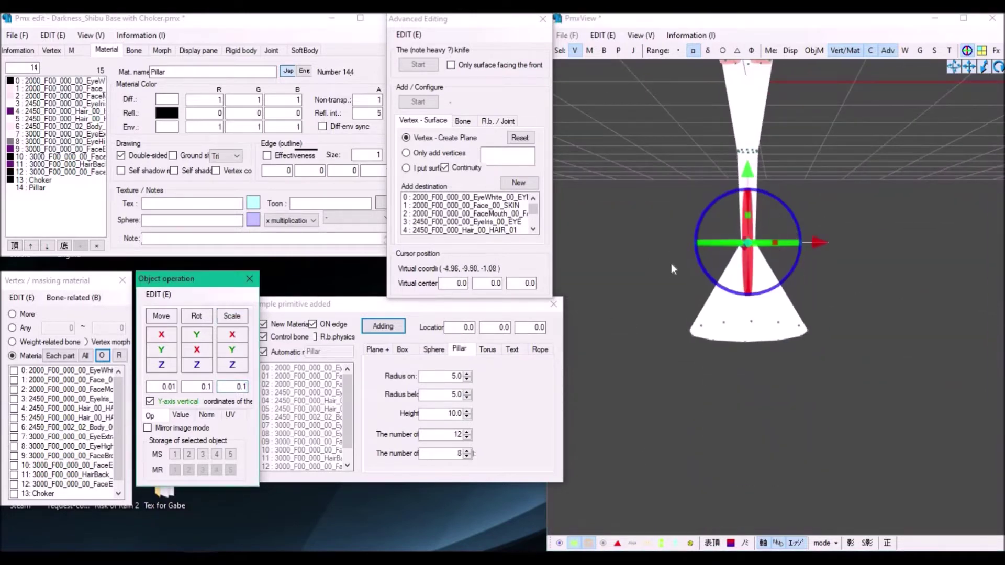
pyautogui.click(699, 373)
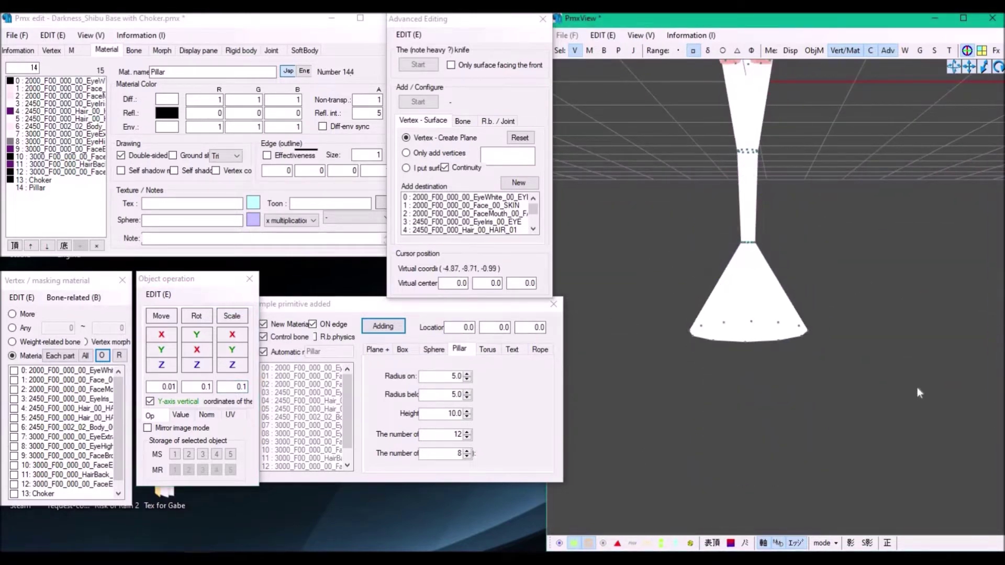
# Step: Delete the vertices of the flared end below the pillar's narrowed foot rows
pyautogui.moveTo(819, 359); pyautogui.dragTo(639, 269)
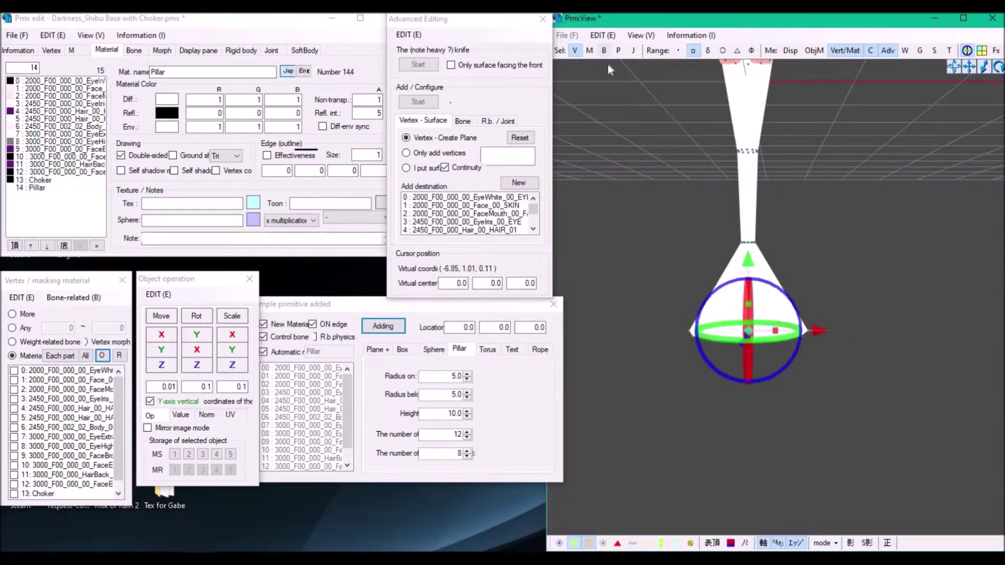
pyautogui.click(602, 35)
pyautogui.moveTo(654, 164)
pyautogui.click(419, 325)
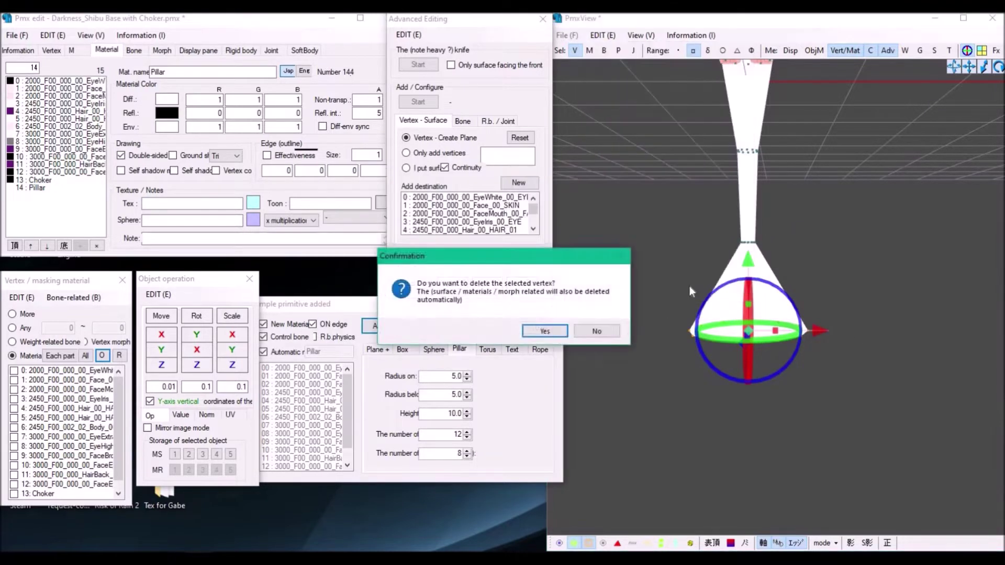
pyautogui.press('Return')
# Step: Select the pillar's remaining bottom vertex row and scale it in to a single point
pyautogui.moveTo(652, 289); pyautogui.dragTo(800, 214)
pyautogui.scroll(4, 773, 190)
pyautogui.moveTo(772, 200); pyautogui.dragTo(793, 262, button='middle')
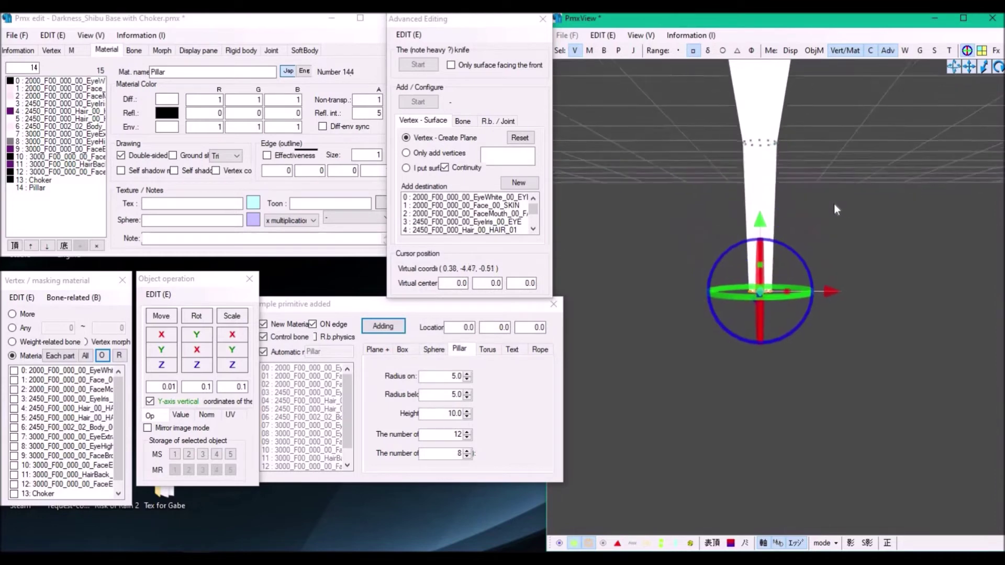
pyautogui.scroll(2, 833, 203)
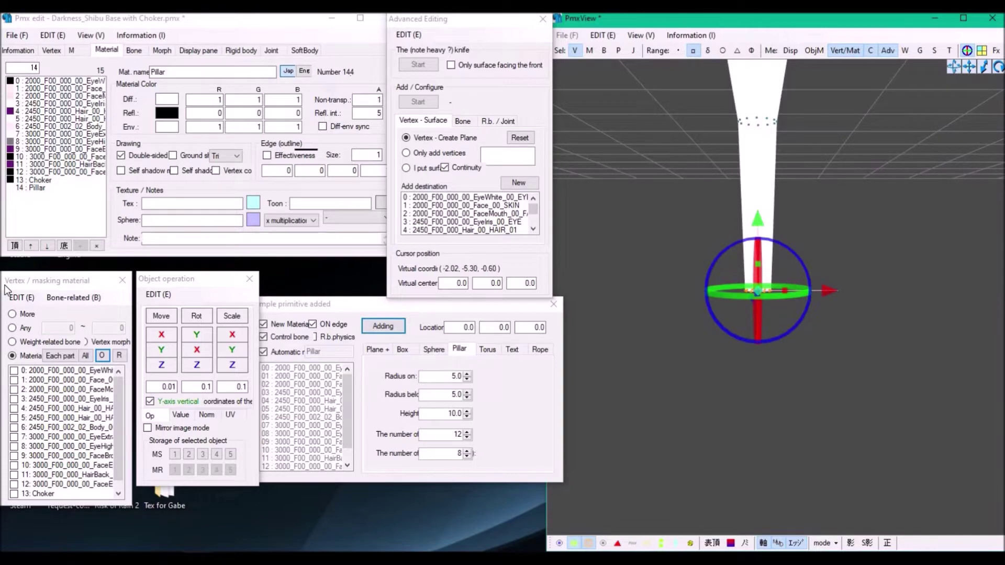
pyautogui.moveTo(5, 285); pyautogui.dragTo(2, 284)
pyautogui.click(742, 228)
pyautogui.moveTo(766, 284); pyautogui.dragTo(801, 259, button='middle')
pyautogui.moveTo(870, 324); pyautogui.dragTo(709, 194)
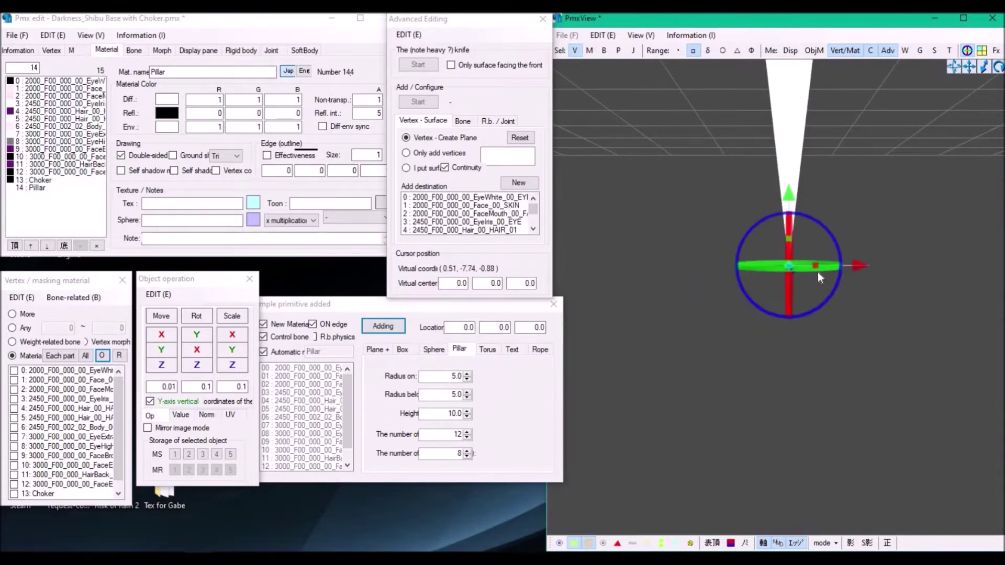
pyautogui.rightClick(837, 268)
pyautogui.moveTo(840, 218); pyautogui.dragTo(712, 200, button='right')
pyautogui.click(859, 215)
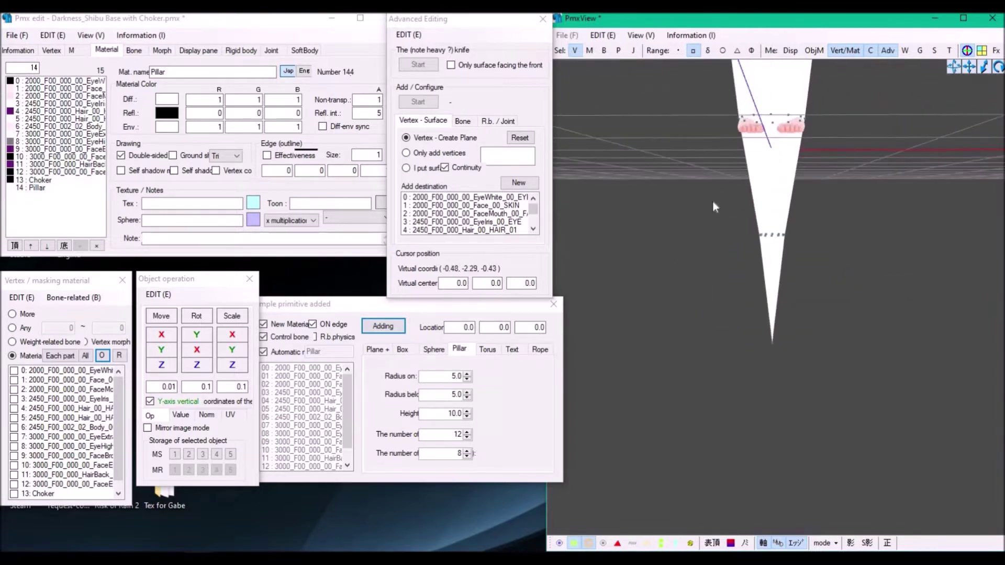
# Step: Select the vertex row directly above the pointed tip, scale it in, and clear the selection
pyautogui.moveTo(714, 202); pyautogui.dragTo(827, 266)
pyautogui.moveTo(232, 316); pyautogui.dragTo(223, 315)
pyautogui.click(737, 312)
# Step: From the side view, select the protruding upper-thigh vertex row and narrow it along the Z axis
pyautogui.scroll(-2, 738, 312)
pyautogui.moveTo(738, 312); pyautogui.dragTo(785, 376, button='middle')
pyautogui.moveTo(817, 293); pyautogui.dragTo(836, 223, button='right')
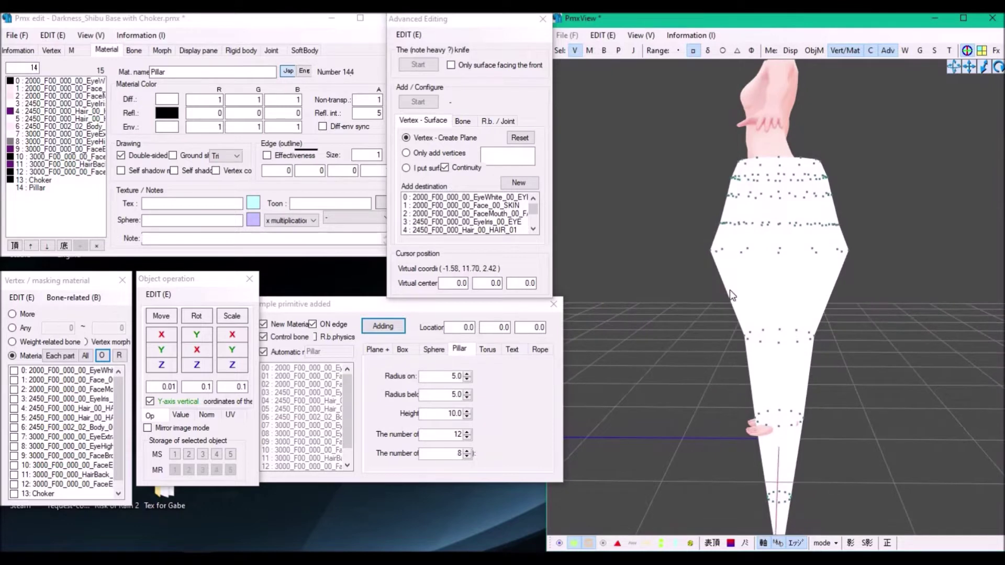
pyautogui.moveTo(730, 264); pyautogui.dragTo(733, 291, button='middle')
pyautogui.scroll(4, 732, 286)
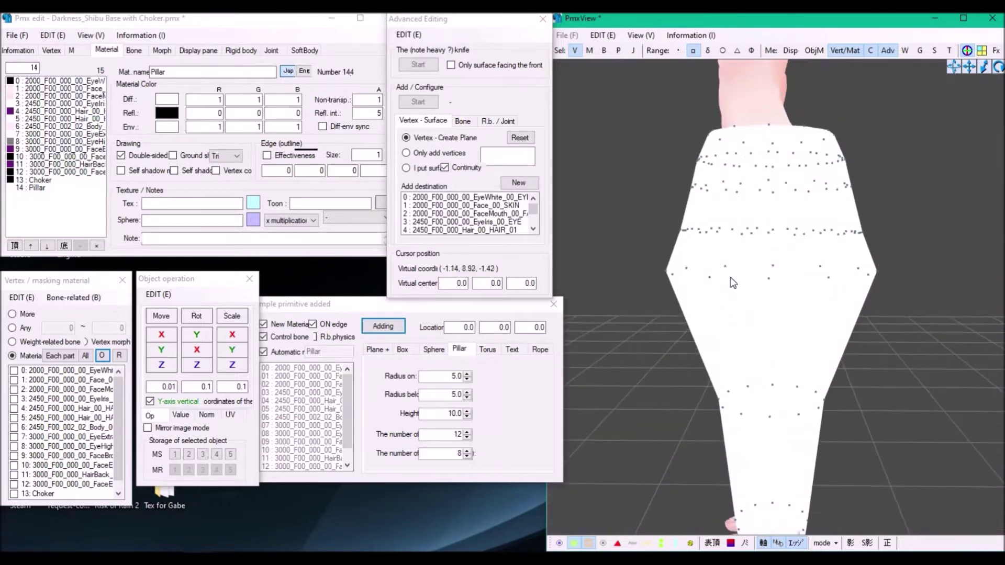
pyautogui.moveTo(731, 283); pyautogui.dragTo(760, 248, button='right')
pyautogui.scroll(-4, 753, 259)
pyautogui.moveTo(750, 288); pyautogui.dragTo(748, 246, button='middle')
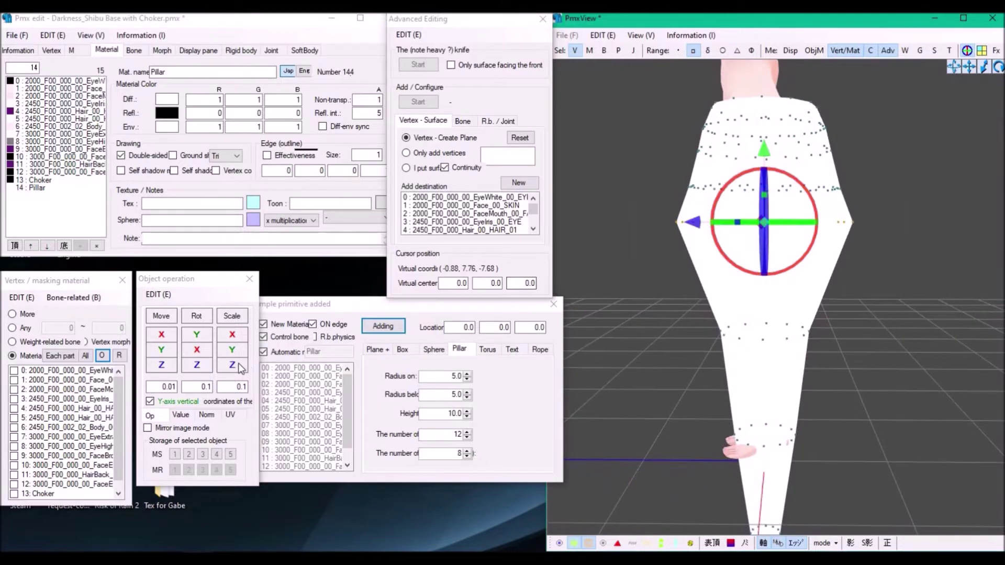
pyautogui.click(239, 366)
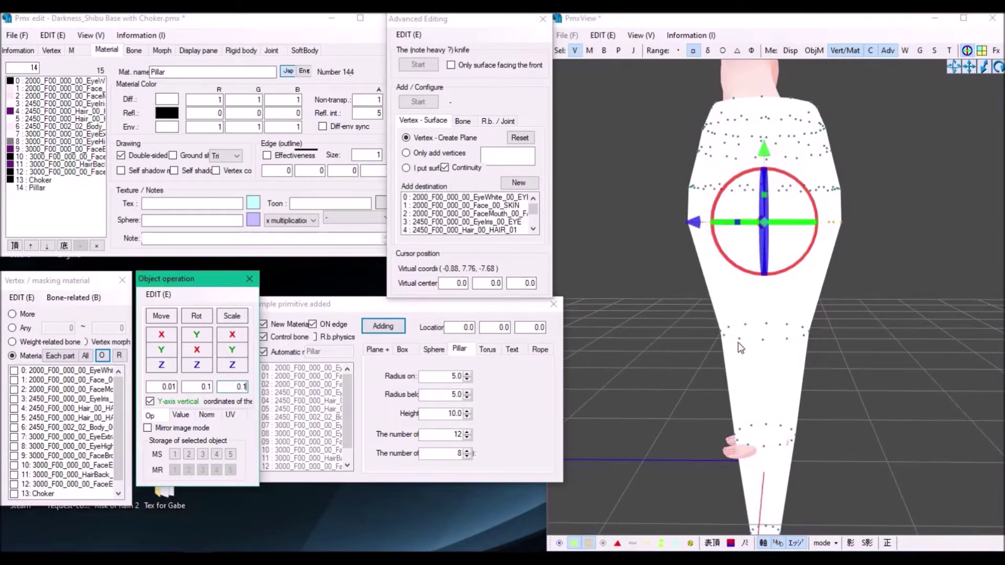
# Step: Narrow the lower hip and upper-thigh vertex rows further along the Z axis to smooth the side profile
pyautogui.scroll(-3, 738, 346)
pyautogui.moveTo(737, 347)
pyautogui.mouseDown(button='middle')
pyautogui.moveTo(737, 321)
pyautogui.moveTo(739, 357)
pyautogui.mouseUp(button='middle')
pyautogui.moveTo(670, 158); pyautogui.dragTo(859, 239)
pyautogui.click(237, 365)
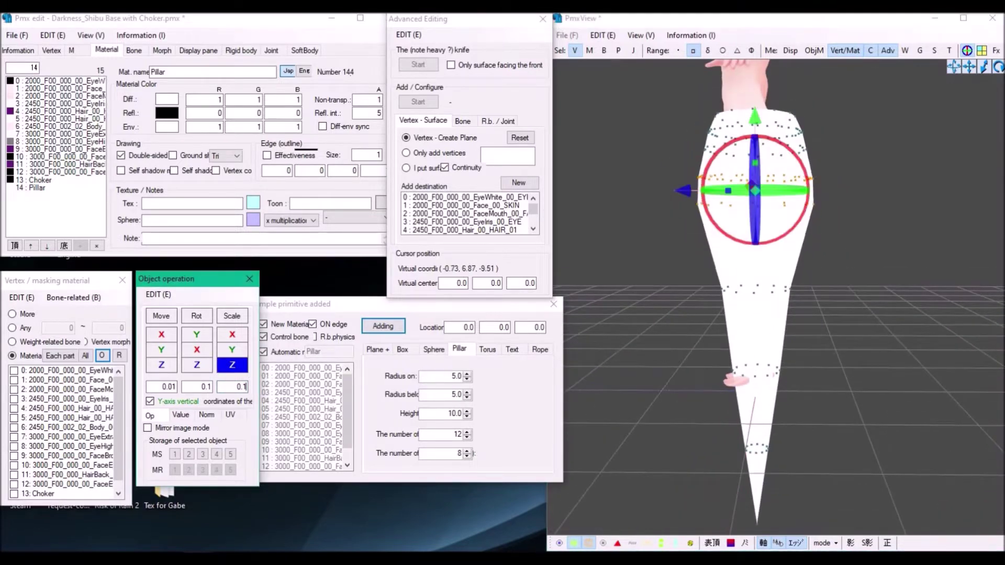
pyautogui.moveTo(667, 194); pyautogui.dragTo(840, 235)
pyautogui.moveTo(236, 365); pyautogui.dragTo(618, 341)
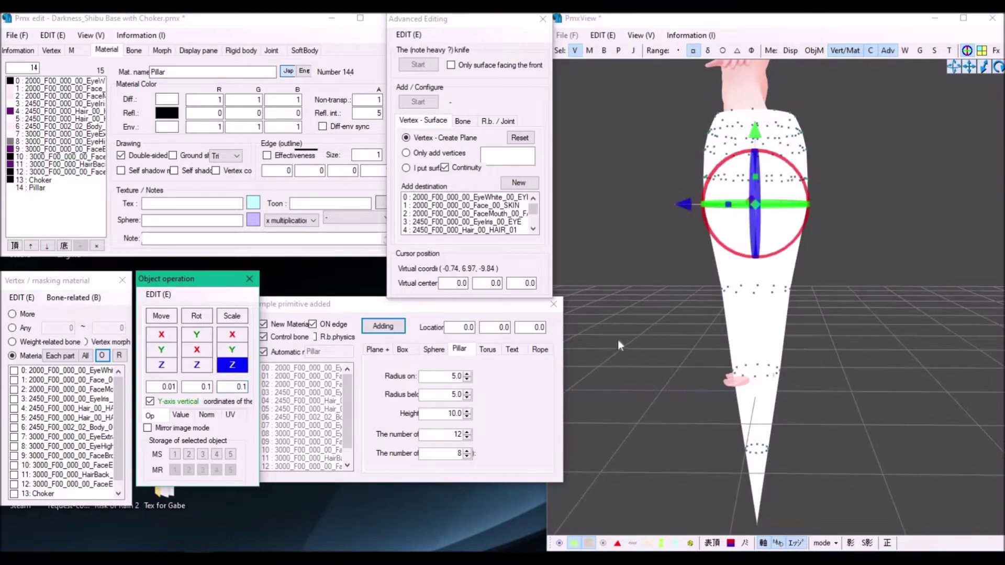
pyautogui.click(825, 386)
# Step: Select the whole pillar, narrow it along the Z axis to fit the body's depth, and clear the selection
pyautogui.scroll(-2, 826, 386)
pyautogui.moveTo(906, 496); pyautogui.dragTo(612, 87)
pyautogui.scroll(1, 745, 302)
pyautogui.moveTo(745, 302); pyautogui.dragTo(749, 345, button='middle')
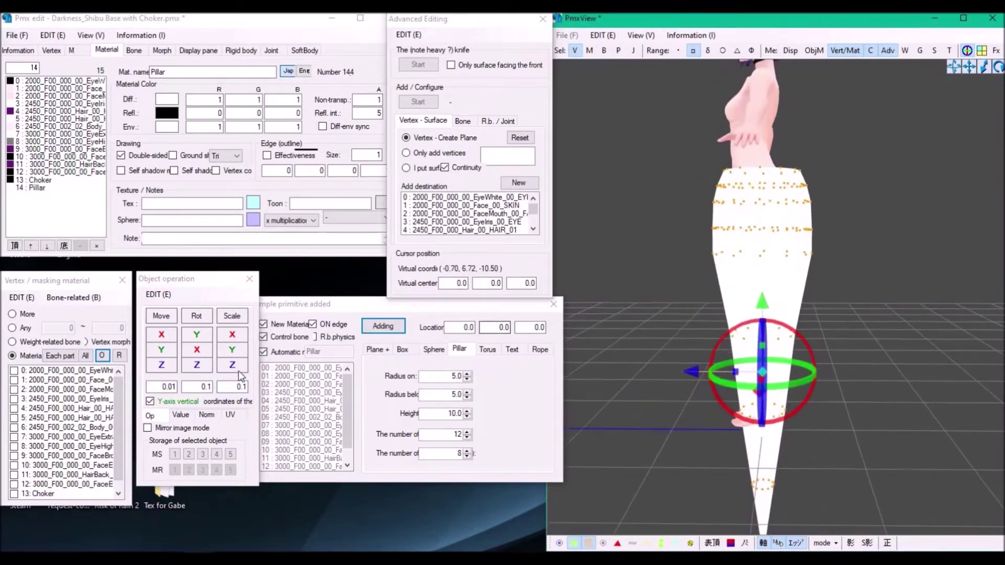
pyautogui.moveTo(237, 366); pyautogui.dragTo(168, 369)
pyautogui.click(689, 292)
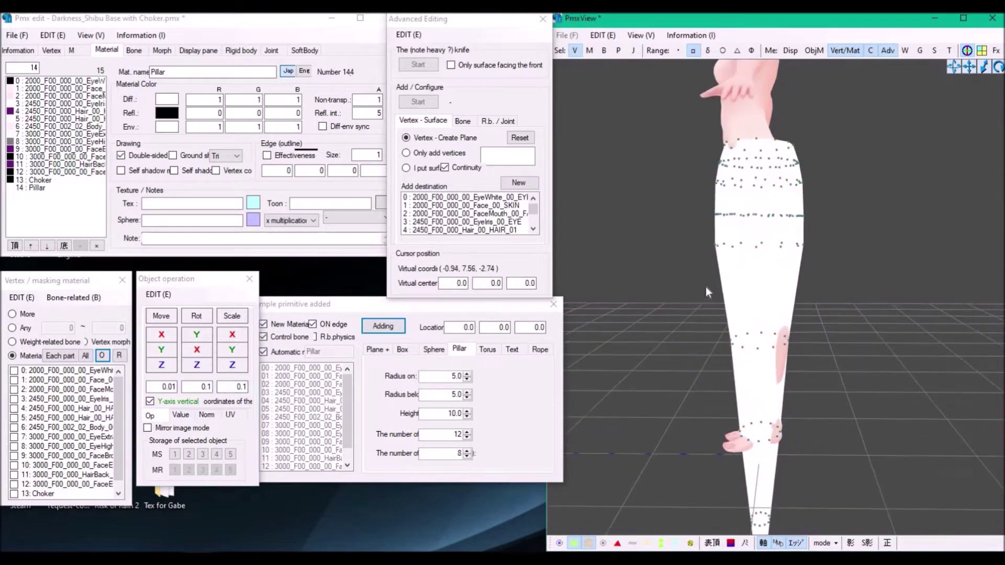
# Step: Select the whole pillar and shift it along the Z axis to line up with the body's side profile
pyautogui.moveTo(705, 287); pyautogui.dragTo(855, 460, button='right')
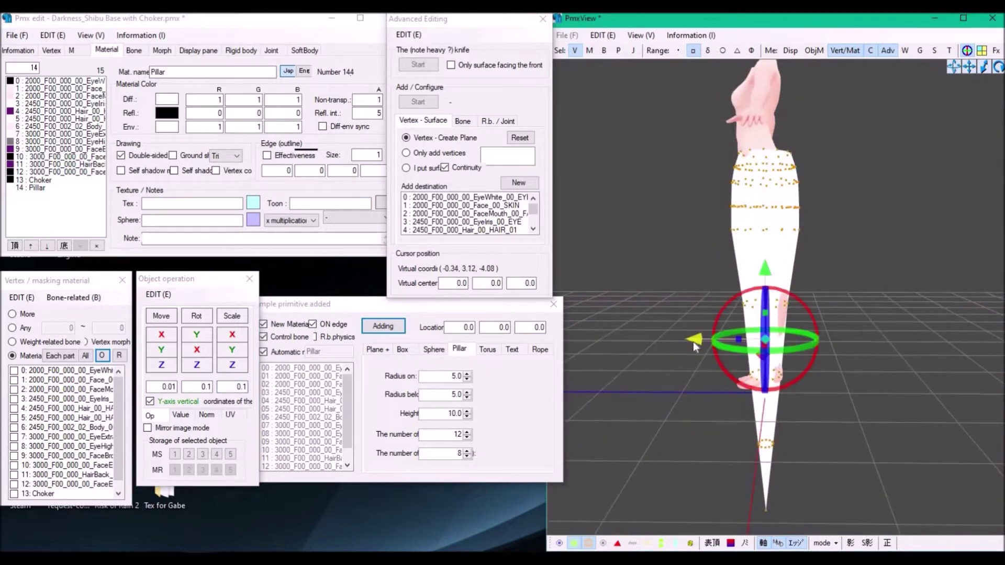
pyautogui.moveTo(693, 341); pyautogui.dragTo(688, 341)
pyautogui.moveTo(764, 108); pyautogui.dragTo(771, 455, button='right')
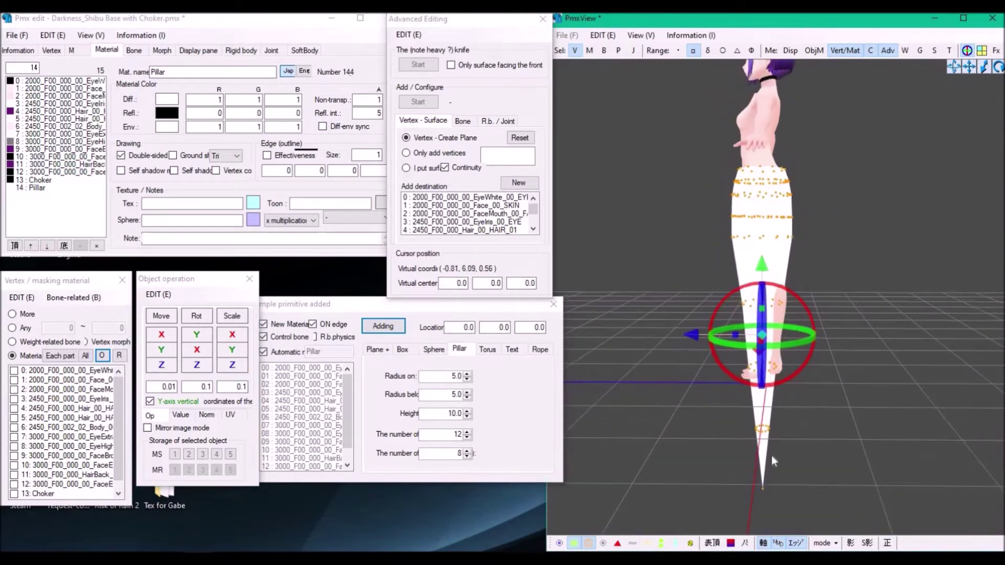
pyautogui.moveTo(687, 336); pyautogui.dragTo(689, 335)
pyautogui.click(748, 227)
# Step: Select the upper-thigh vertex row and rescale it along the Z axis, and clear the selection
pyautogui.scroll(4, 732, 225)
pyautogui.scroll(2, 719, 226)
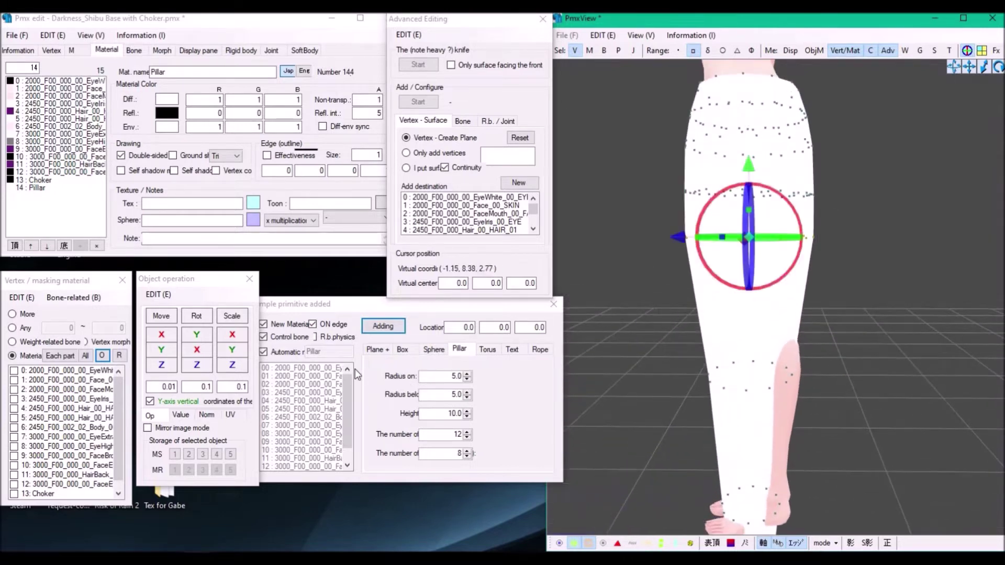
pyautogui.moveTo(231, 366); pyautogui.dragTo(614, 209)
pyautogui.click(615, 212)
# Step: Pull the front waist vertices in toward the belly along Z and fit the back waist vertices to the body
pyautogui.scroll(3, 644, 236)
pyautogui.moveTo(645, 238); pyautogui.dragTo(628, 419, button='middle')
pyautogui.scroll(2, 605, 178)
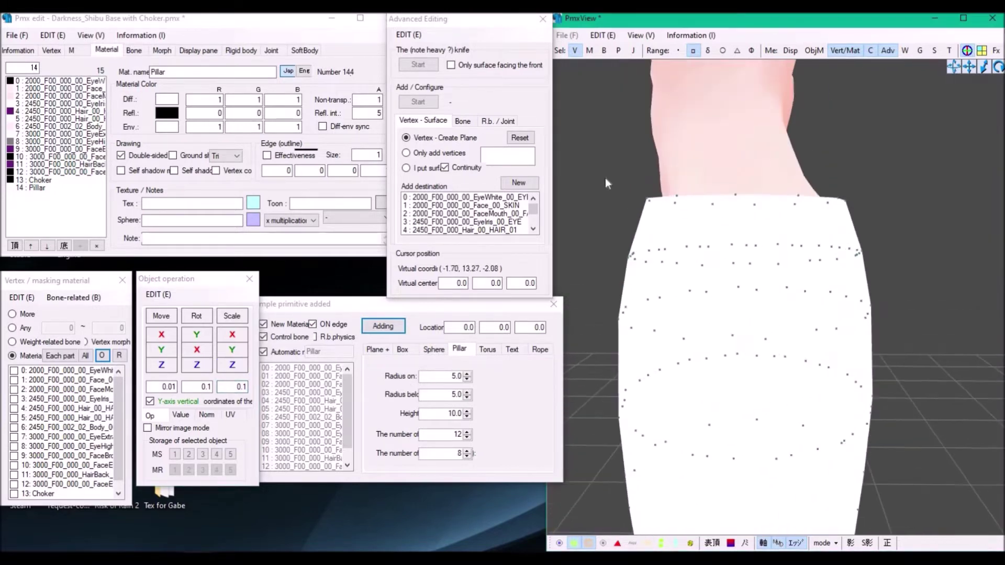
pyautogui.moveTo(605, 175); pyautogui.dragTo(694, 219)
pyautogui.moveTo(599, 201); pyautogui.dragTo(604, 201)
pyautogui.click(889, 186)
pyautogui.moveTo(883, 165); pyautogui.dragTo(821, 169, button='right')
pyautogui.moveTo(840, 160); pyautogui.dragTo(704, 192)
pyautogui.click(832, 215)
pyautogui.moveTo(837, 217); pyautogui.dragTo(899, 242, button='right')
# Step: Reselect the front waist vertices and adjust their position along the Z axis against the belly
pyautogui.scroll(-4, 837, 230)
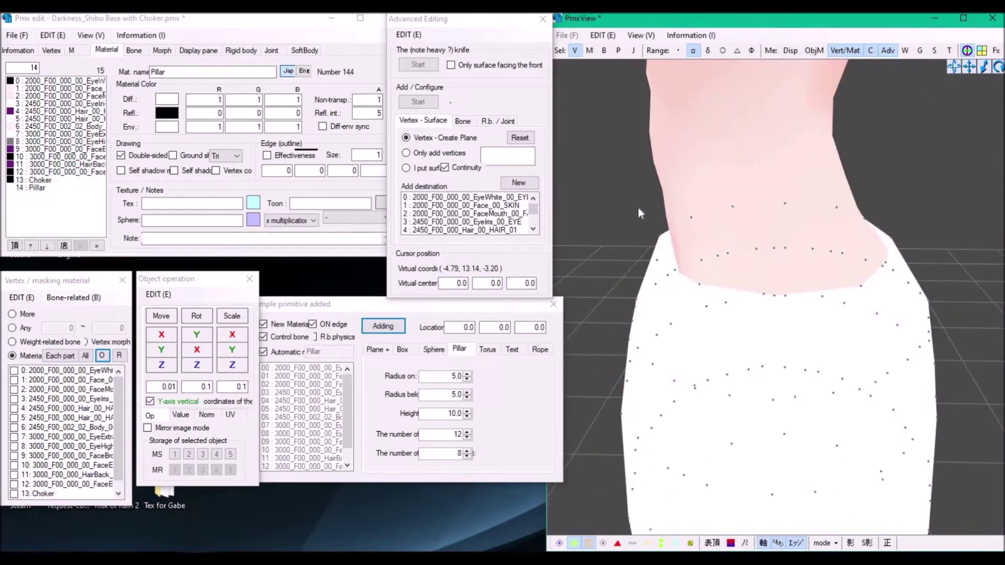
pyautogui.moveTo(641, 194); pyautogui.dragTo(716, 225)
pyautogui.moveTo(632, 213); pyautogui.dragTo(642, 212)
pyautogui.scroll(4, 644, 220)
pyautogui.moveTo(627, 199); pyautogui.dragTo(654, 193, button='right')
pyautogui.moveTo(612, 136); pyautogui.dragTo(686, 186)
pyautogui.scroll(-4, 675, 194)
# Step: Move the front vertices of the rows from below the waist to the hips slightly forward along the Z axis
pyautogui.moveTo(622, 204); pyautogui.dragTo(706, 256)
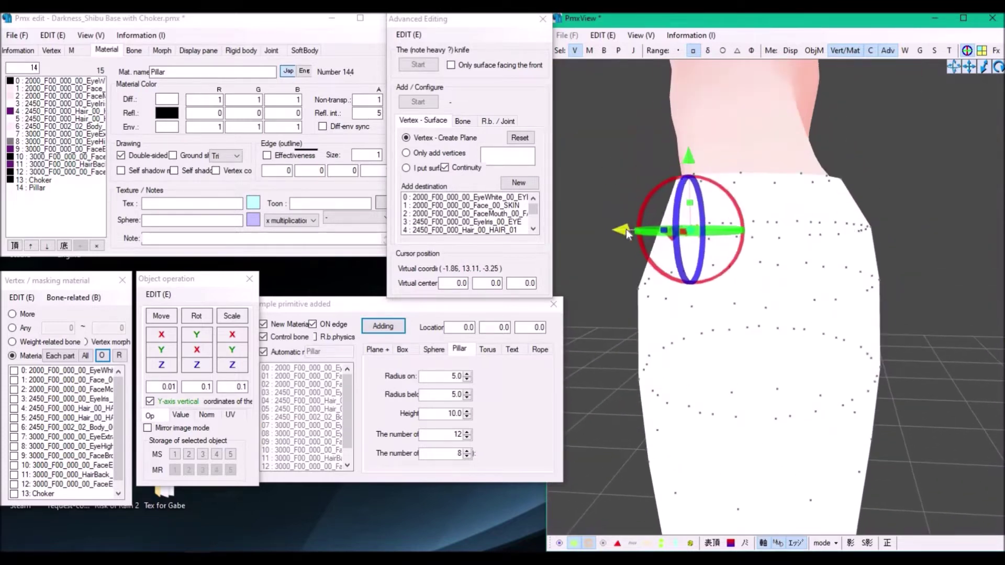
pyautogui.moveTo(626, 229); pyautogui.dragTo(622, 229)
pyautogui.moveTo(618, 244); pyautogui.dragTo(698, 320)
pyautogui.moveTo(613, 284); pyautogui.dragTo(609, 283)
pyautogui.scroll(-4, 629, 270)
pyautogui.moveTo(629, 270); pyautogui.dragTo(715, 264, button='right')
pyautogui.moveTo(685, 235); pyautogui.dragTo(759, 280)
pyautogui.moveTo(680, 259); pyautogui.dragTo(673, 259)
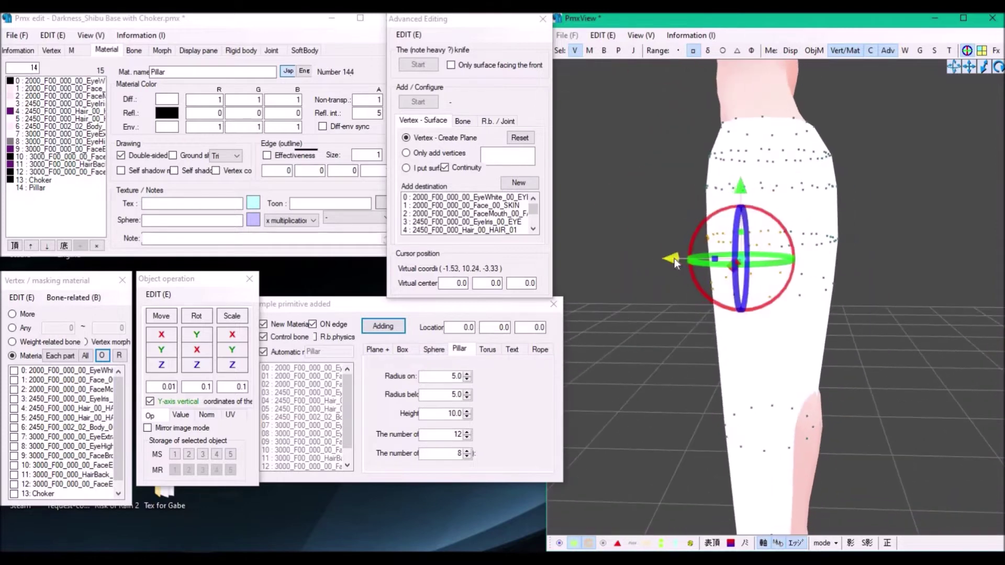
pyautogui.click(852, 262)
# Step: Reposition the back waist vertices so the top edge follows the lower back
pyautogui.scroll(3, 826, 263)
pyautogui.moveTo(853, 262); pyautogui.dragTo(824, 253, button='right')
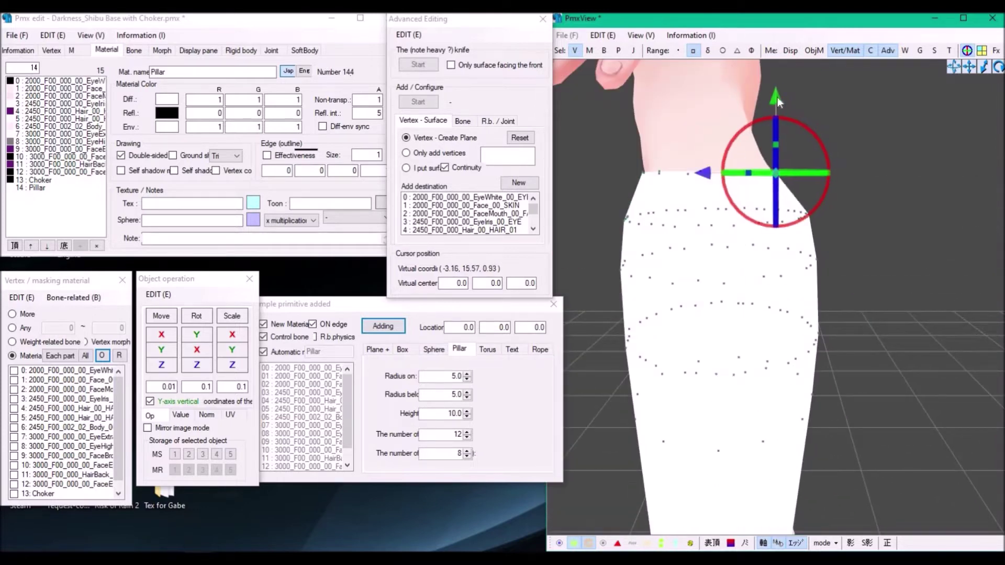
pyautogui.scroll(3, 806, 179)
pyautogui.click(602, 35)
pyautogui.moveTo(812, 176); pyautogui.dragTo(805, 193, button='right')
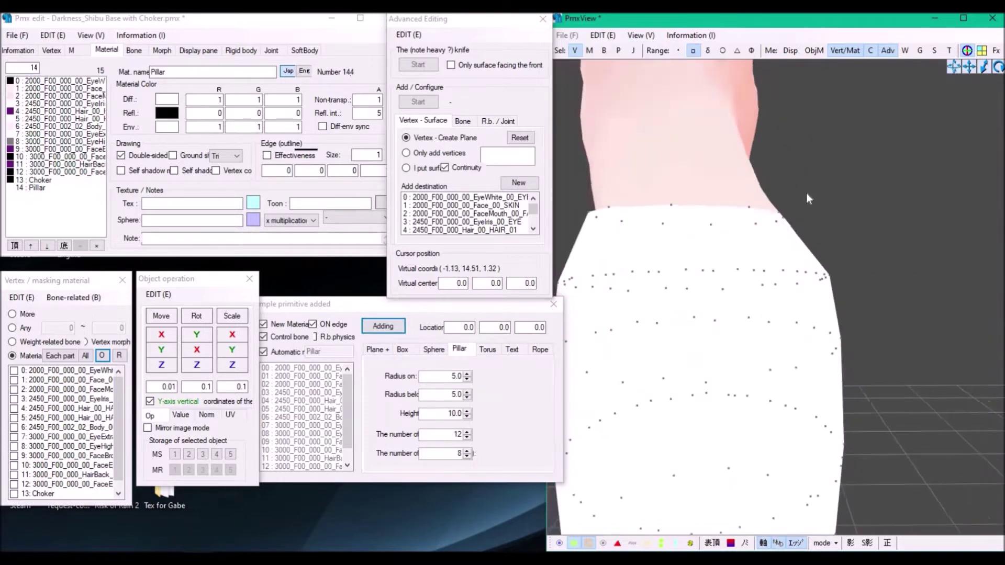
pyautogui.scroll(3, 806, 194)
pyautogui.moveTo(806, 198); pyautogui.dragTo(711, 222)
pyautogui.click(881, 261)
pyautogui.moveTo(881, 261); pyautogui.dragTo(837, 262, button='right')
# Step: Raise the vertex row below the waist along the Y axis, rescale it, and clear the selection
pyautogui.moveTo(648, 225); pyautogui.dragTo(753, 314)
pyautogui.moveTo(708, 203); pyautogui.dragTo(708, 192)
pyautogui.click(231, 316)
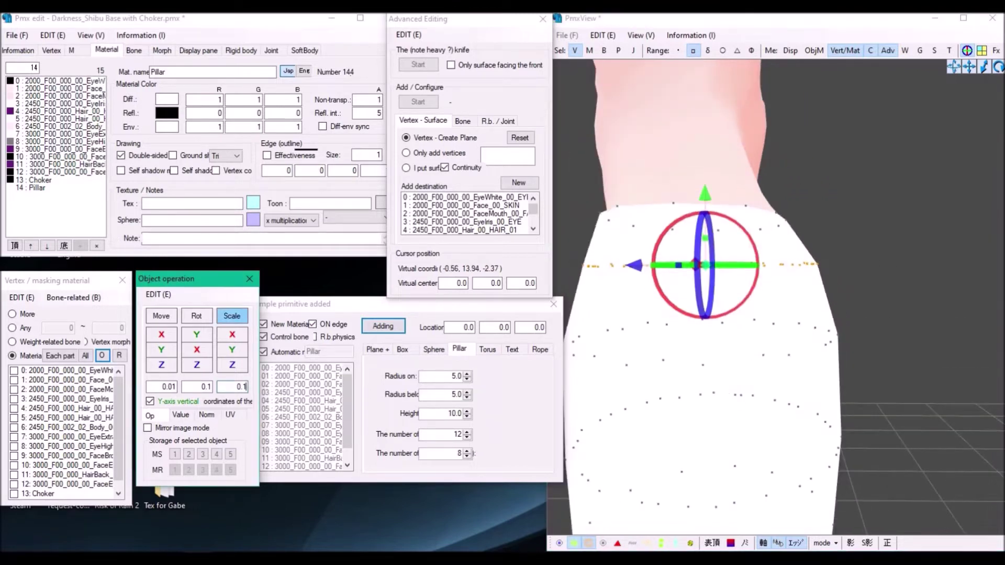
pyautogui.scroll(3, 799, 246)
pyautogui.moveTo(837, 246); pyautogui.dragTo(714, 261, button='right')
pyautogui.click(948, 308)
# Step: Nudge a few vertices near the waist sideways and raise the hip vertex row below along the Y axis
pyautogui.moveTo(714, 262); pyautogui.dragTo(731, 248)
pyautogui.moveTo(794, 256); pyautogui.dragTo(798, 256)
pyautogui.click(689, 276)
pyautogui.moveTo(689, 276); pyautogui.dragTo(648, 283, button='right')
pyautogui.moveTo(643, 290); pyautogui.dragTo(914, 329)
pyautogui.moveTo(818, 235); pyautogui.dragTo(818, 222)
pyautogui.moveTo(784, 235); pyautogui.dragTo(753, 313, button='right')
pyautogui.click(754, 314)
# Step: From the front view, select the upper hip vertex row and widen it along the X axis
pyautogui.scroll(-4, 753, 314)
pyautogui.moveTo(753, 313); pyautogui.dragTo(748, 209, button='middle')
pyautogui.moveTo(748, 209); pyautogui.dragTo(686, 293, button='right')
pyautogui.moveTo(650, 196); pyautogui.dragTo(897, 235)
pyautogui.moveTo(897, 234); pyautogui.dragTo(884, 237, button='right')
pyautogui.moveTo(232, 335); pyautogui.dragTo(243, 334)
pyautogui.click(708, 338)
# Step: Select the lower hip and thigh vertex rows and widen them slightly along the X axis
pyautogui.moveTo(707, 337); pyautogui.dragTo(707, 323, button='right')
pyautogui.moveTo(648, 252); pyautogui.dragTo(901, 361)
pyautogui.moveTo(232, 334); pyautogui.dragTo(236, 334)
pyautogui.click(659, 367)
# Step: Examine the fit of the tapered tail-like mesh around the hips and legs from the front and sides
pyautogui.scroll(-4, 659, 367)
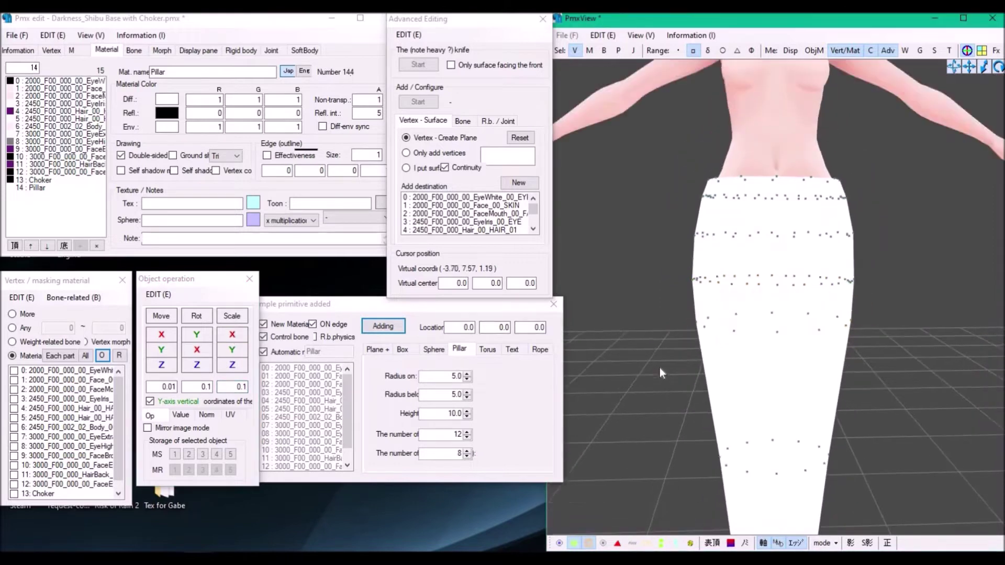
pyautogui.moveTo(743, 418); pyautogui.dragTo(735, 356, button='middle')
pyautogui.scroll(-5, 854, 485)
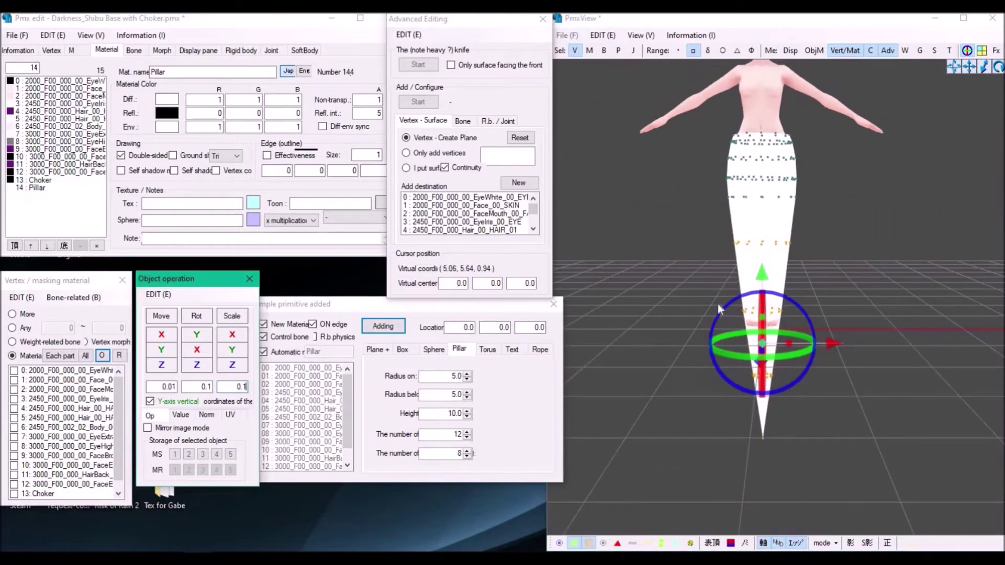
pyautogui.moveTo(717, 303); pyautogui.dragTo(692, 355, button='right')
pyautogui.scroll(6, 690, 283)
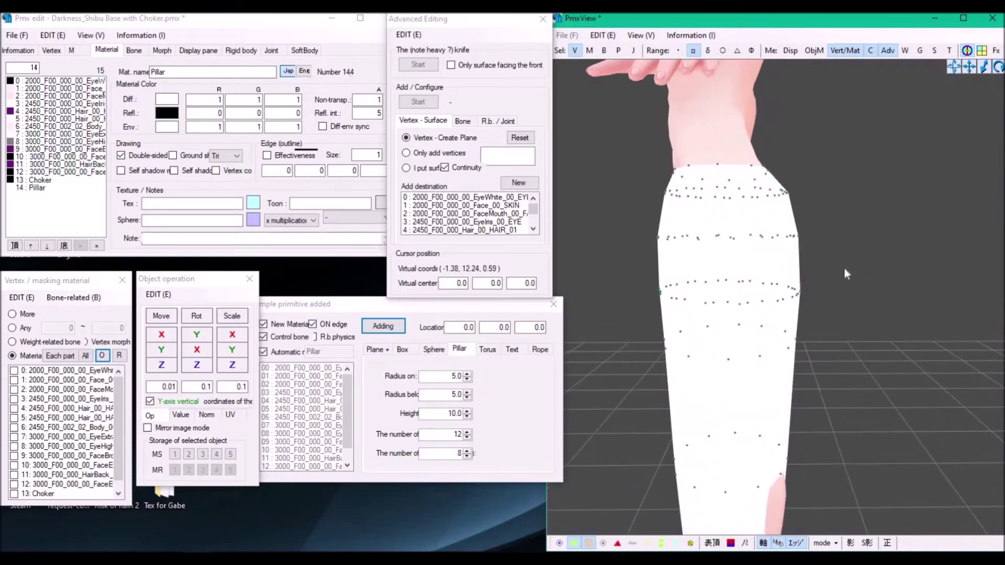
pyautogui.moveTo(840, 305); pyautogui.dragTo(812, 315, button='right')
pyautogui.scroll(-5, 775, 303)
pyautogui.scroll(6, 802, 352)
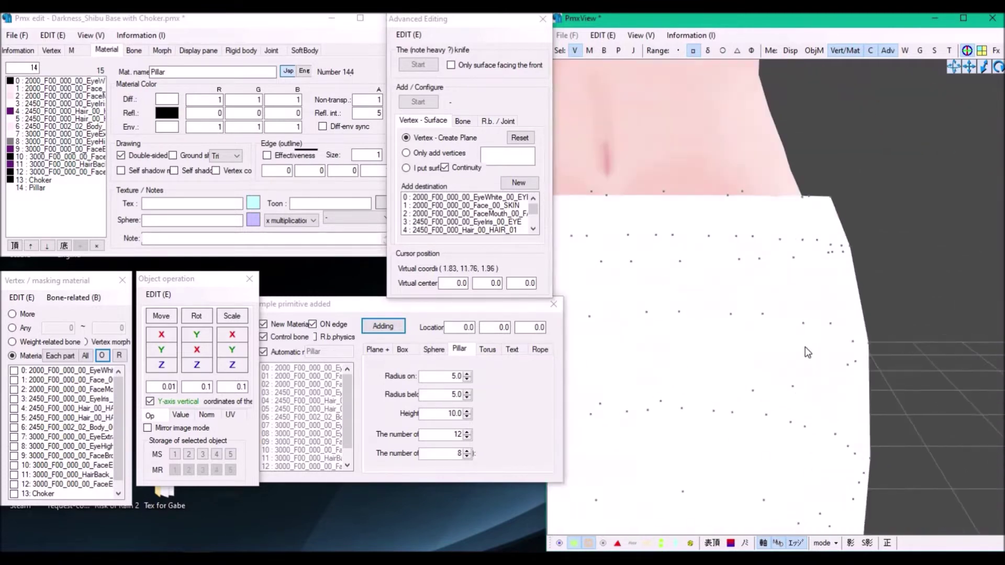
# Step: Select the side vertices at both ends of the upper waist rows and pull them inward by scaling along the X axis
pyautogui.click(232, 335)
pyautogui.keyDown('shift'); pyautogui.moveTo(895, 253); pyautogui.dragTo(874, 265); pyautogui.keyUp('shift')
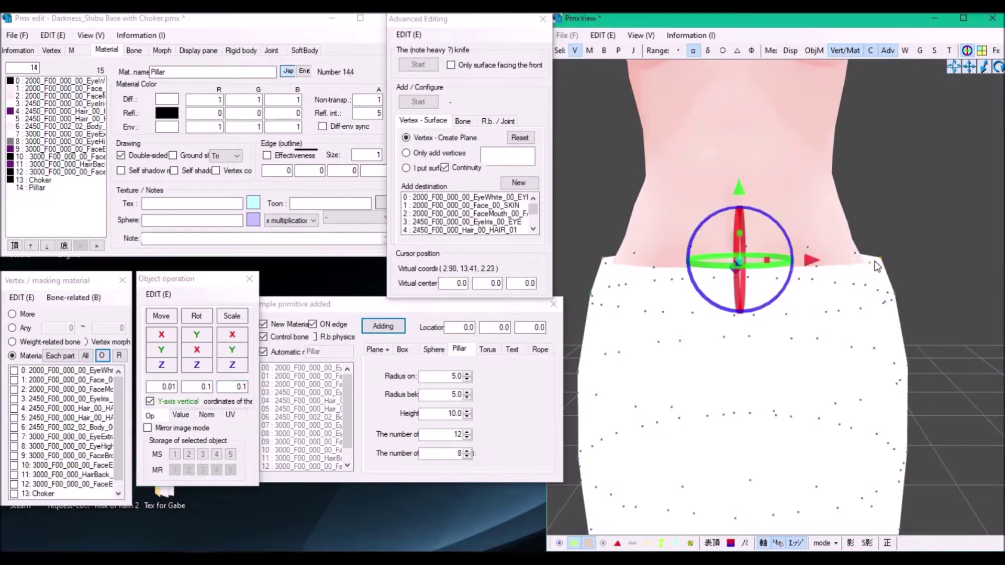
pyautogui.click(232, 334)
pyautogui.moveTo(625, 312); pyautogui.dragTo(582, 248)
pyautogui.keyDown('shift'); pyautogui.moveTo(902, 248); pyautogui.dragTo(847, 313); pyautogui.keyUp('shift')
pyautogui.moveTo(232, 334); pyautogui.dragTo(232, 366)
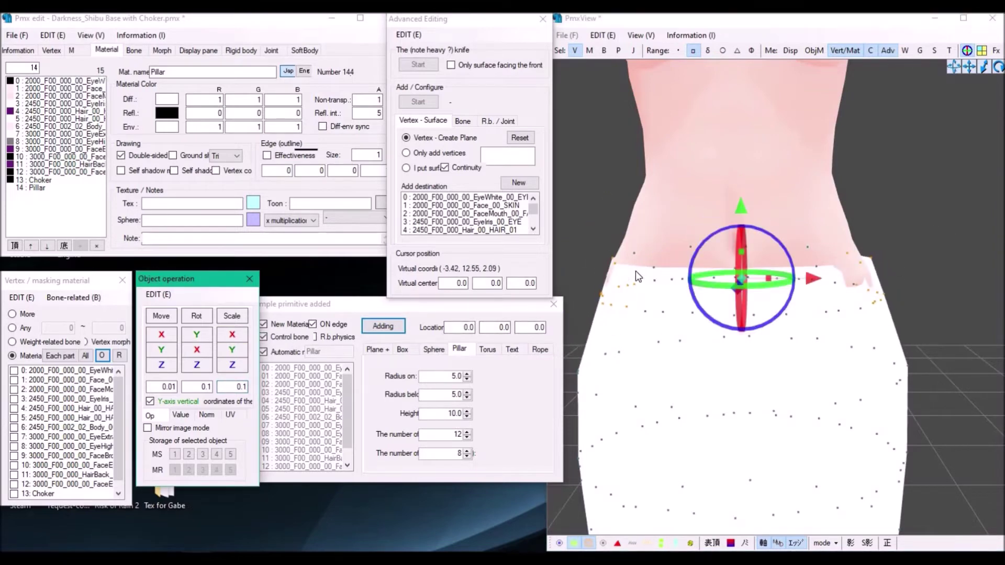
# Step: Raise the top waist vertex row slightly along the Y axis and rescale the row below it along the X axis
pyautogui.moveTo(598, 215); pyautogui.dragTo(597, 202, button='right')
pyautogui.scroll(-2, 601, 207)
pyautogui.moveTo(877, 210); pyautogui.dragTo(603, 261)
pyautogui.moveTo(744, 187); pyautogui.dragTo(743, 179)
pyautogui.moveTo(889, 270); pyautogui.dragTo(603, 293)
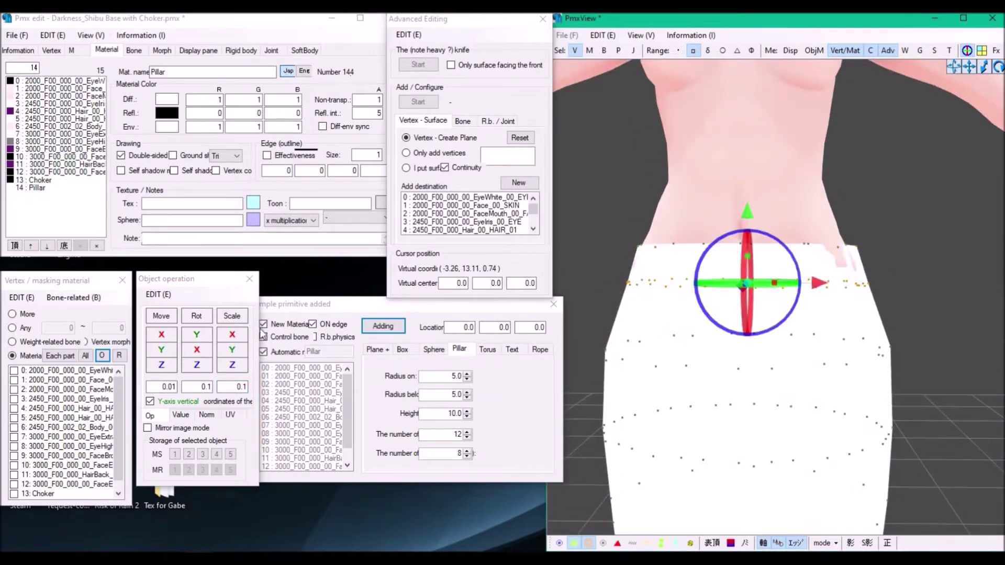
pyautogui.click(232, 334)
pyautogui.click(811, 246)
# Step: Select the vertices at one side of the waist and nudge them around the exposed skin, checking the fit from several angles
pyautogui.scroll(2, 831, 255)
pyautogui.moveTo(830, 255); pyautogui.dragTo(816, 257, button='right')
pyautogui.moveTo(848, 250); pyautogui.dragTo(918, 269)
pyautogui.moveTo(847, 271); pyautogui.dragTo(806, 268, button='right')
pyautogui.click(812, 269)
pyautogui.moveTo(790, 257); pyautogui.dragTo(891, 269)
pyautogui.moveTo(772, 288); pyautogui.dragTo(774, 293)
pyautogui.click(914, 253)
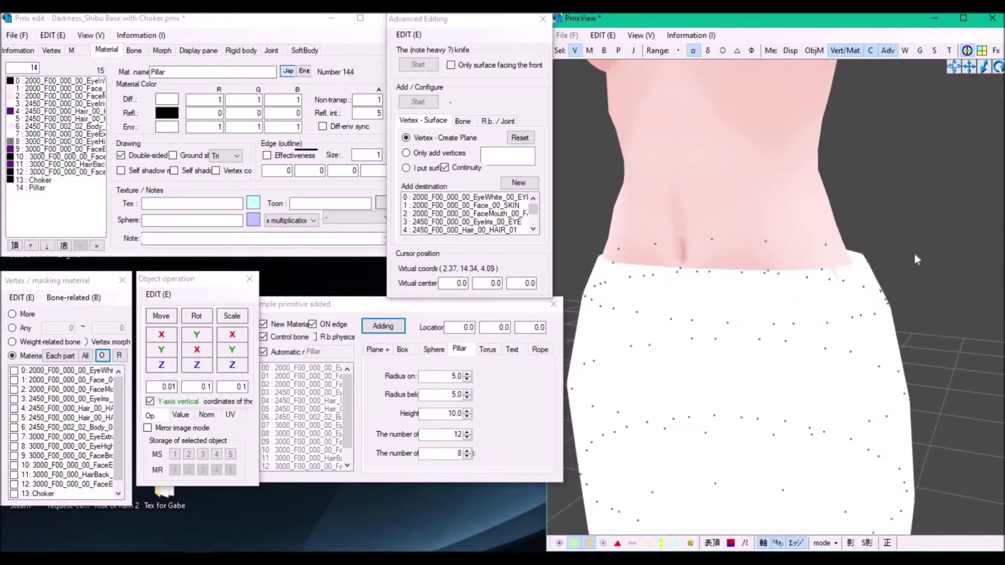
pyautogui.moveTo(915, 253); pyautogui.dragTo(922, 262, button='right')
pyautogui.moveTo(911, 253); pyautogui.dragTo(863, 286)
pyautogui.moveTo(930, 224); pyautogui.dragTo(642, 241, button='right')
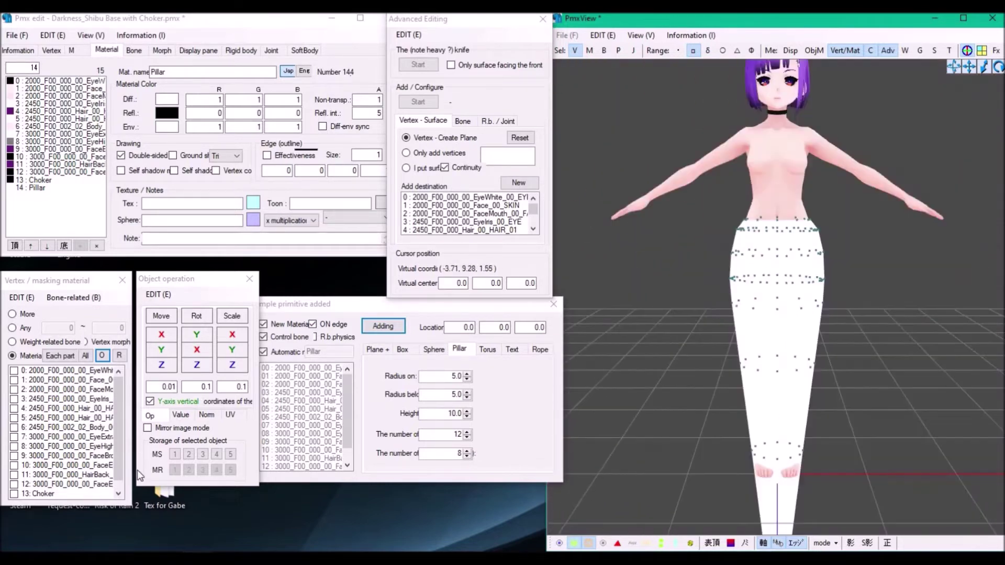
# Step: Mask the vertices of the Pillar material and add another pillar primitive with 5.0 radii and a height of 10.0
pyautogui.moveTo(118, 460); pyautogui.dragTo(93, 491)
pyautogui.click(56, 495)
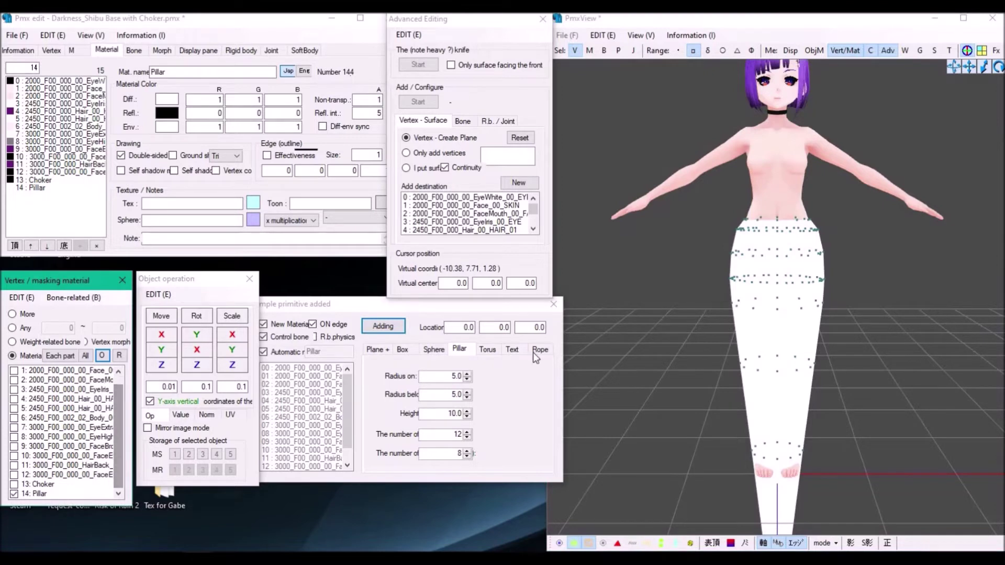
pyautogui.moveTo(619, 266); pyautogui.dragTo(618, 167, button='middle')
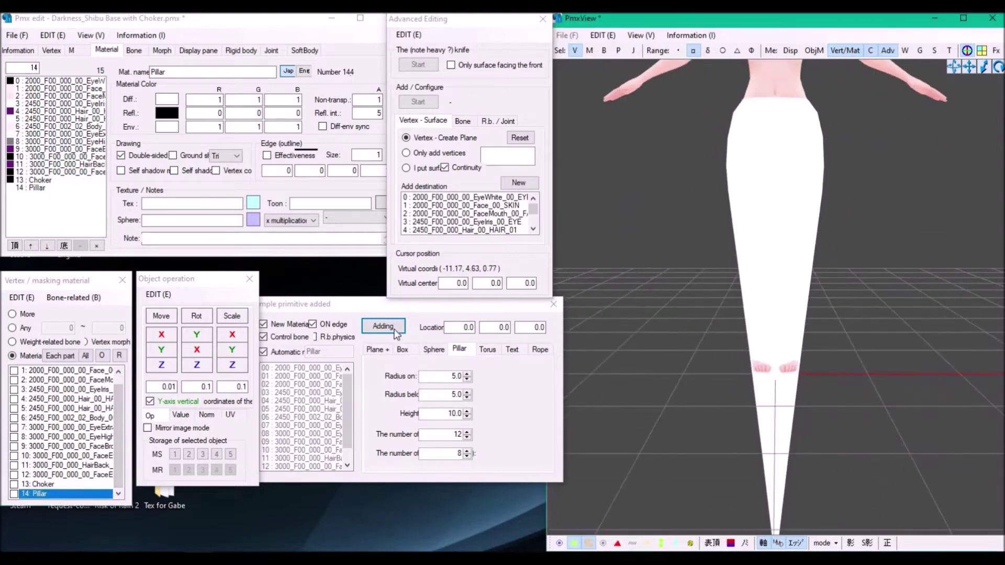
pyautogui.click(383, 326)
pyautogui.scroll(5, 690, 262)
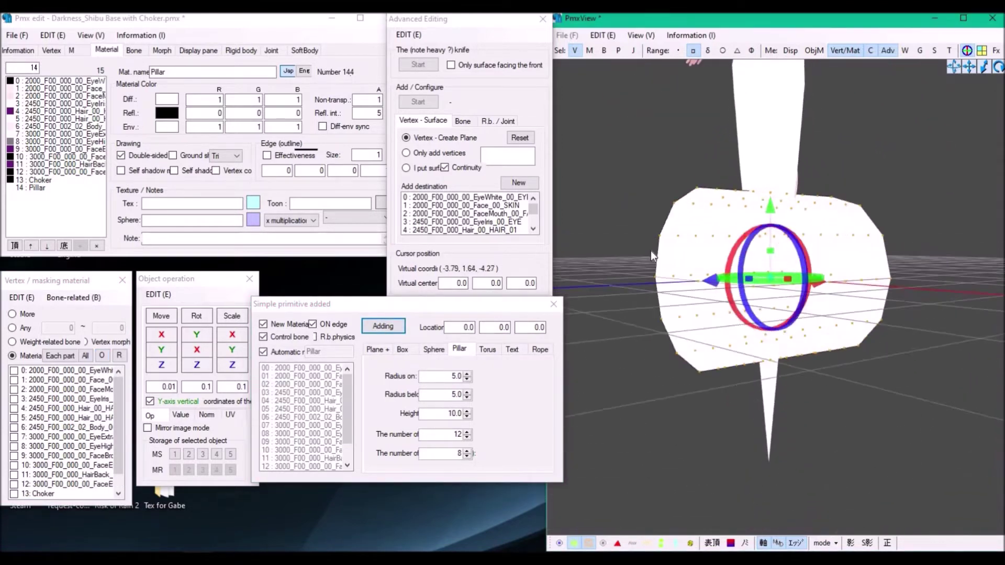
# Step: Select the outermost vertex columns on two opposite sides of the new pillar and scale them into pointed ends
pyautogui.moveTo(650, 250); pyautogui.dragTo(654, 250, button='right')
pyautogui.click(693, 400)
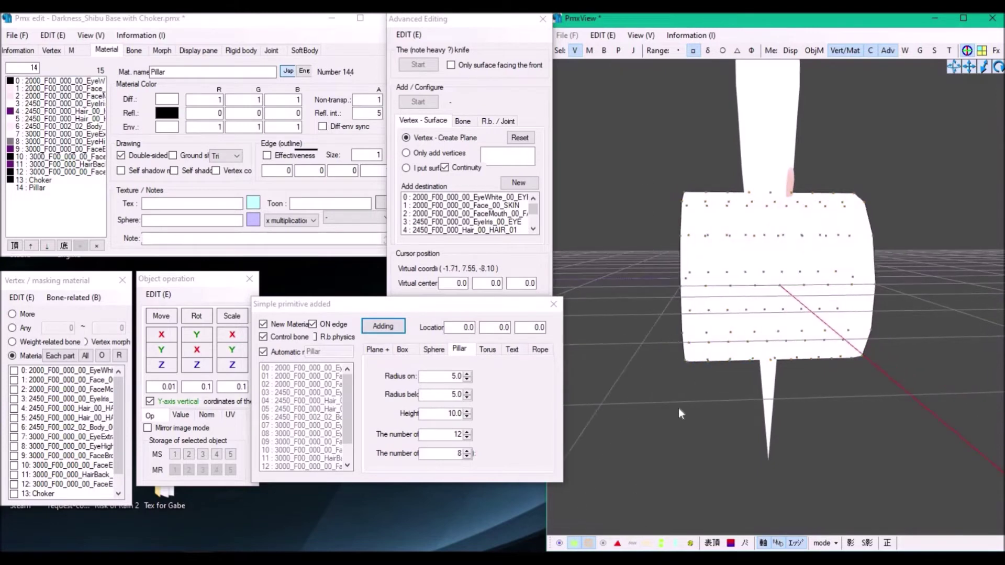
pyautogui.moveTo(693, 414); pyautogui.dragTo(642, 196)
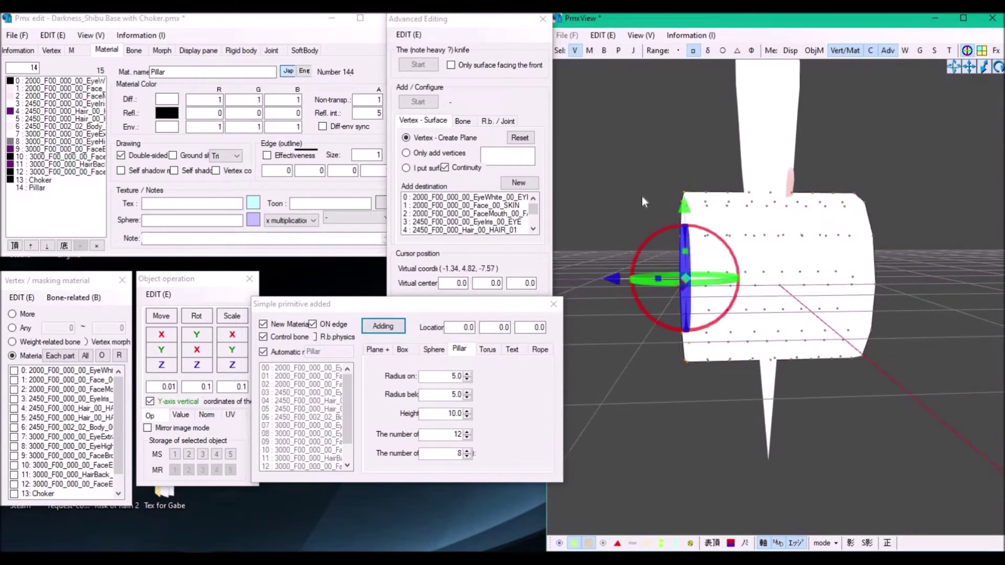
pyautogui.moveTo(894, 177); pyautogui.dragTo(925, 315, button='right')
pyautogui.press('Delete')
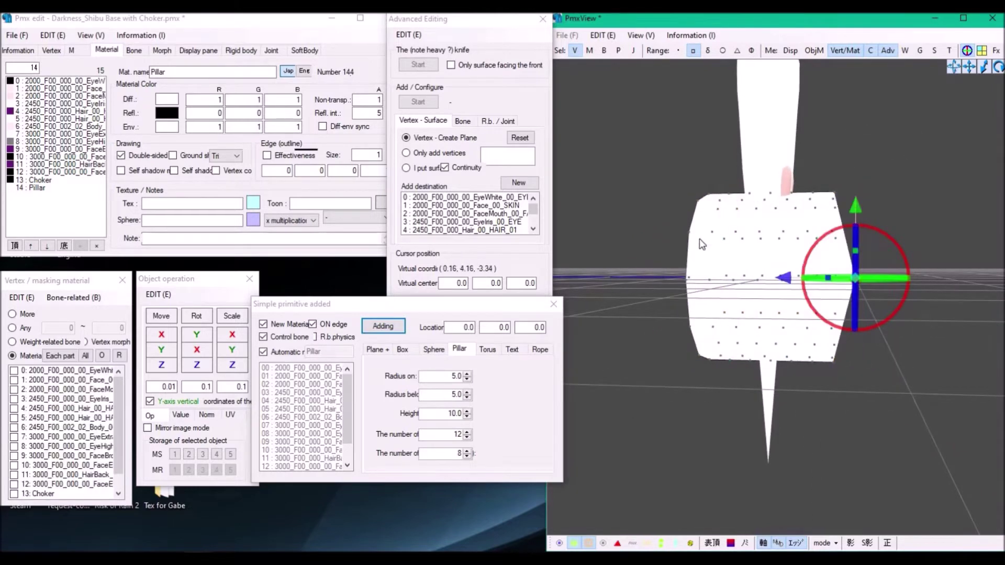
pyautogui.moveTo(699, 238); pyautogui.dragTo(683, 251, button='right')
pyautogui.keyDown('shift'); pyautogui.moveTo(670, 264); pyautogui.dragTo(696, 289); pyautogui.keyUp('shift')
pyautogui.moveTo(232, 316)
pyautogui.mouseDown()
pyautogui.moveTo(248, 316)
pyautogui.moveTo(223, 321)
pyautogui.mouseUp()
pyautogui.click(839, 361)
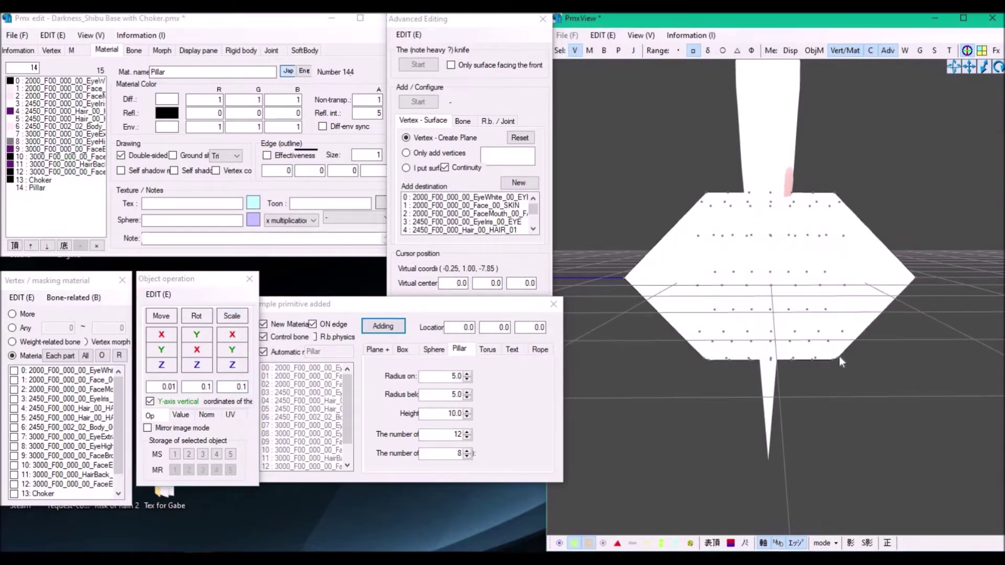
# Step: Select the whole new pillar and rotate it about the X axis so its pointed ends face up and down
pyautogui.moveTo(643, 192); pyautogui.dragTo(974, 451)
pyautogui.moveTo(805, 238); pyautogui.dragTo(813, 314)
pyautogui.moveTo(656, 174); pyautogui.dragTo(663, 176, button='right')
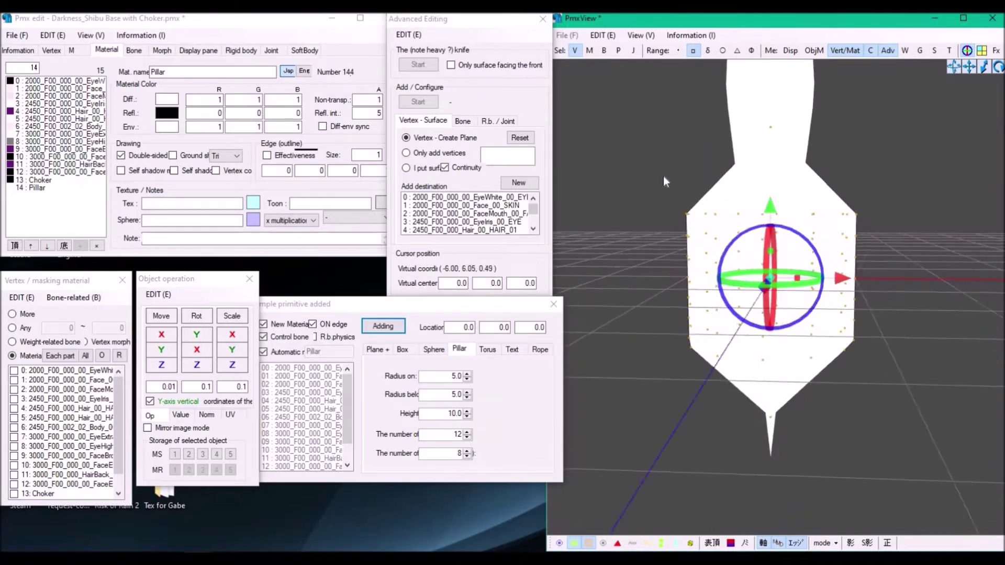
pyautogui.click(666, 175)
# Step: Select the whole new pillar and move it along the X axis until it stands clear beside the tail
pyautogui.moveTo(702, 222); pyautogui.dragTo(704, 142, button='middle')
pyautogui.moveTo(702, 137); pyautogui.dragTo(700, 152, button='right')
pyautogui.scroll(-6, 698, 152)
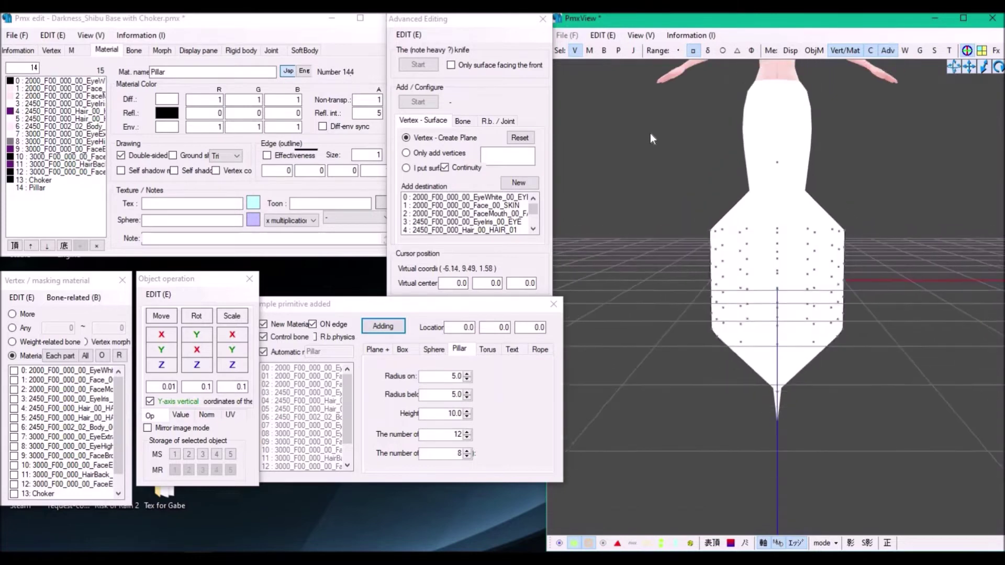
pyautogui.moveTo(650, 133); pyautogui.dragTo(868, 442)
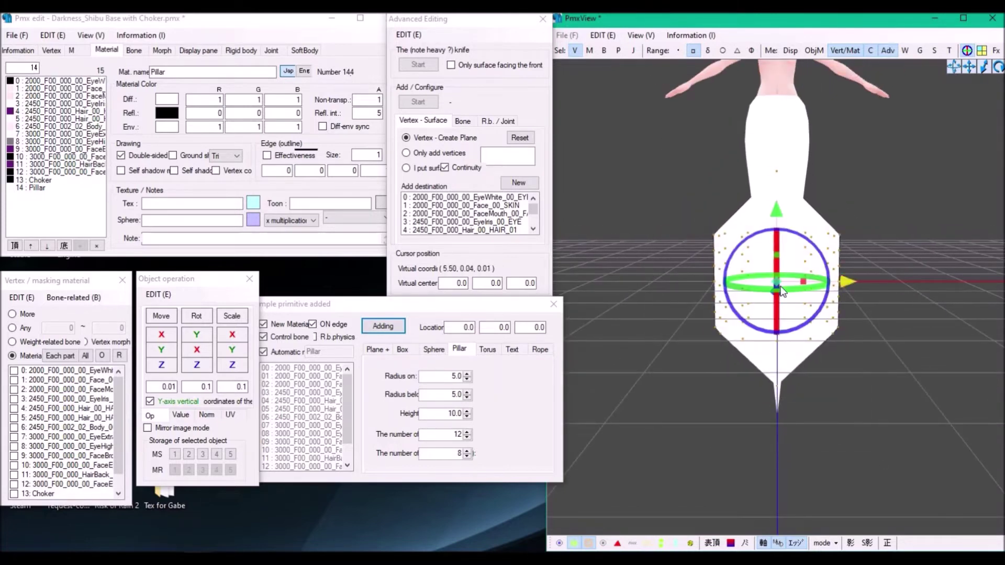
pyautogui.moveTo(841, 283); pyautogui.dragTo(743, 286)
pyautogui.moveTo(739, 277); pyautogui.dragTo(800, 262, button='middle')
pyautogui.scroll(2, 777, 254)
pyautogui.scroll(2, 778, 253)
pyautogui.scroll(1, 592, 164)
pyautogui.scroll(-1, 594, 164)
# Step: Raise the new pillar's two uppermost vertex rows along the Y axis and scale each one narrower
pyautogui.moveTo(593, 164); pyautogui.dragTo(891, 225)
pyautogui.moveTo(743, 128); pyautogui.dragTo(742, 91)
pyautogui.moveTo(231, 316); pyautogui.dragTo(212, 316)
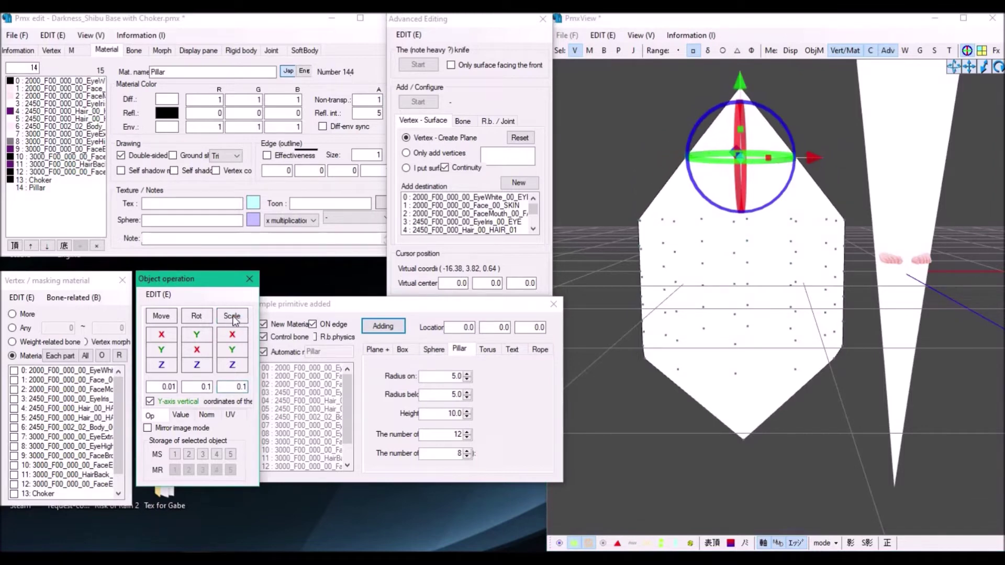
pyautogui.moveTo(857, 231); pyautogui.dragTo(627, 206)
pyautogui.moveTo(740, 145); pyautogui.dragTo(740, 131)
pyautogui.moveTo(231, 316); pyautogui.dragTo(216, 316)
# Step: Lower the new pillar's two bottom vertex rows along the Y axis and scale them narrower toward the lower point
pyautogui.moveTo(613, 370); pyautogui.dragTo(629, 332, button='right')
pyautogui.moveTo(626, 335); pyautogui.dragTo(852, 368)
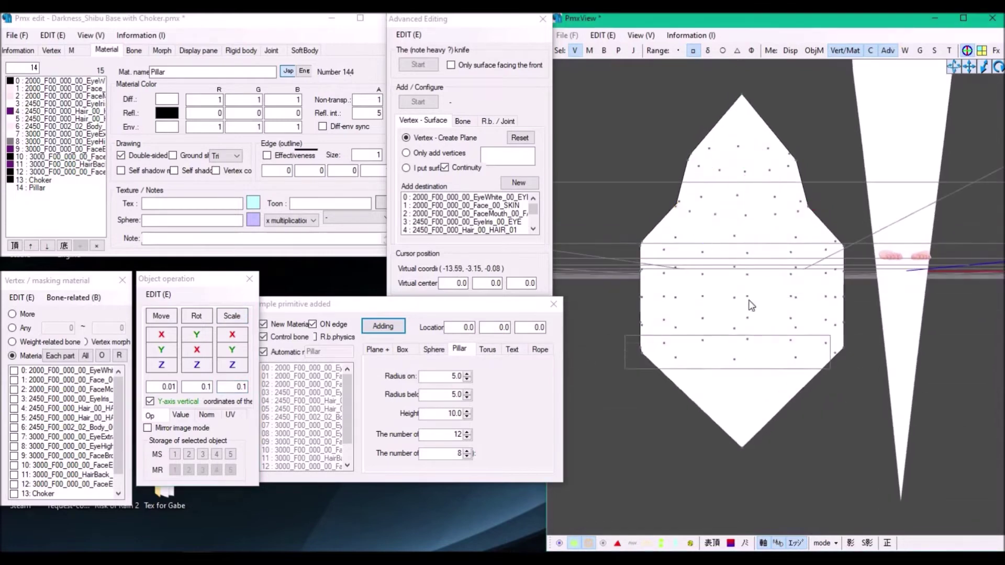
pyautogui.moveTo(741, 277); pyautogui.dragTo(747, 328)
pyautogui.moveTo(858, 355); pyautogui.dragTo(625, 305)
pyautogui.moveTo(741, 253); pyautogui.dragTo(741, 276)
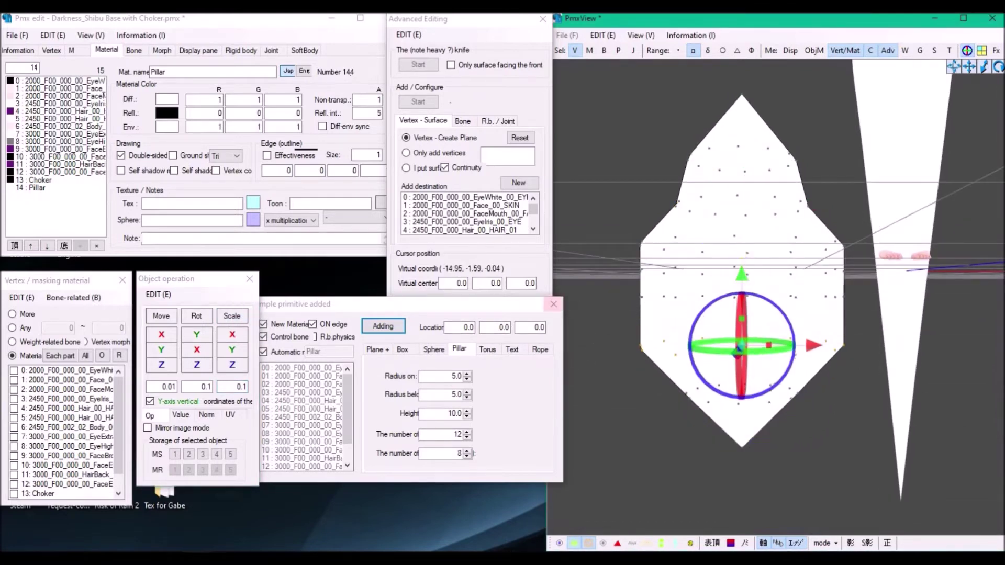
pyautogui.moveTo(232, 316); pyautogui.dragTo(221, 316)
# Step: Scale the vertex row just below the new pillar's middle narrower and lower it along the Y axis
pyautogui.moveTo(616, 282); pyautogui.dragTo(895, 315)
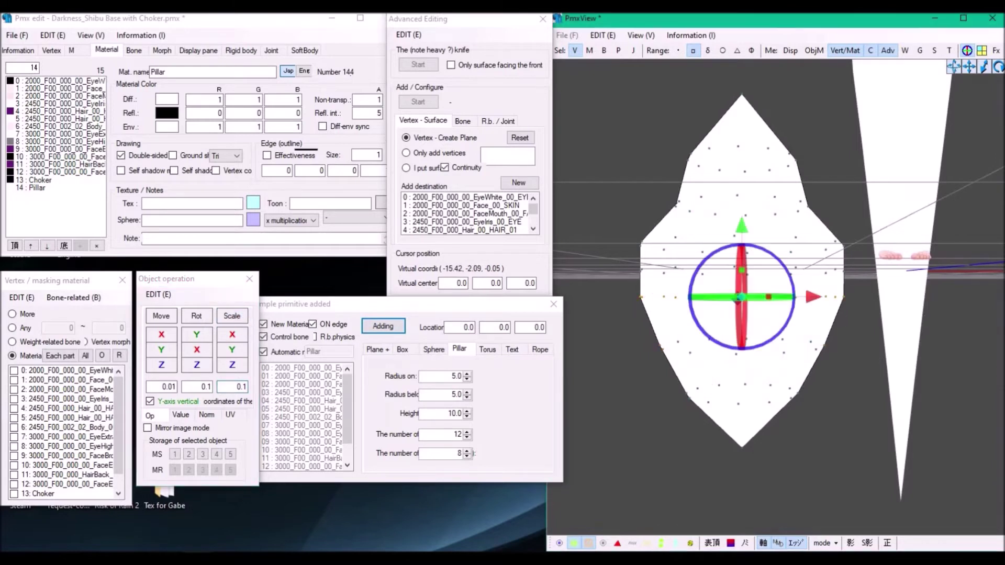
pyautogui.moveTo(232, 316); pyautogui.dragTo(226, 316)
pyautogui.moveTo(742, 234); pyautogui.dragTo(742, 249)
# Step: Scale the two central vertex rows of the new pillar narrower to continue the curve of the upper rows
pyautogui.moveTo(613, 232); pyautogui.dragTo(613, 237, button='right')
pyautogui.moveTo(611, 230); pyautogui.dragTo(874, 262)
pyautogui.moveTo(232, 316); pyautogui.dragTo(219, 316)
pyautogui.moveTo(611, 272); pyautogui.dragTo(611, 282, button='right')
pyautogui.moveTo(606, 262); pyautogui.dragTo(889, 297)
pyautogui.moveTo(231, 316); pyautogui.dragTo(215, 316)
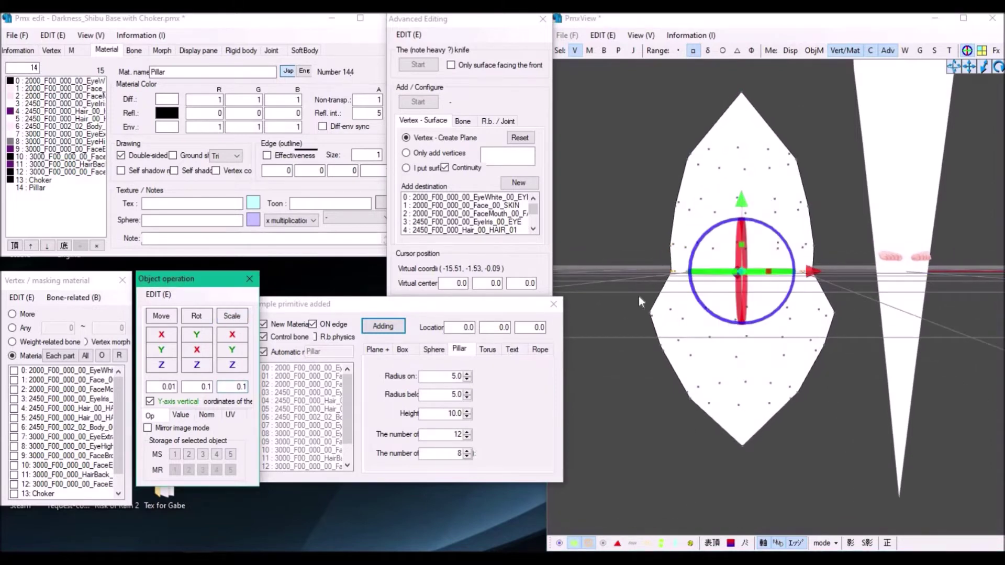
pyautogui.moveTo(618, 294); pyautogui.dragTo(871, 416)
pyautogui.moveTo(231, 316); pyautogui.dragTo(243, 334)
pyautogui.moveTo(658, 366); pyautogui.dragTo(827, 454)
pyautogui.moveTo(242, 334); pyautogui.dragTo(234, 333)
pyautogui.hotkey('ctrl', 'z')
pyautogui.hotkey('ctrl', 'z')
pyautogui.hotkey('ctrl', 'z')
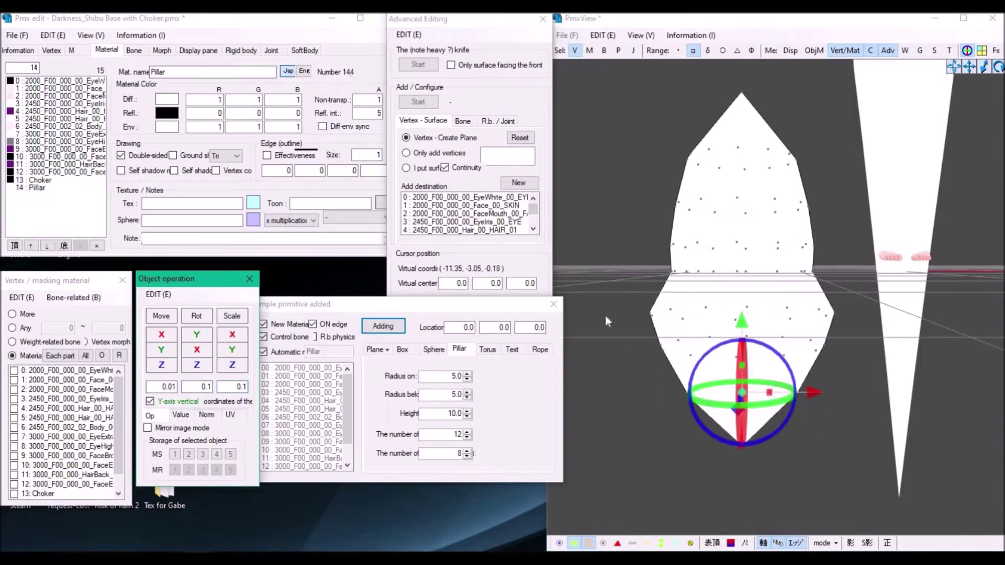
# Step: Select the three lower vertex rows one at a time and scale each narrower to form a smooth leaf outline
pyautogui.moveTo(601, 293); pyautogui.dragTo(883, 335)
pyautogui.moveTo(742, 241); pyautogui.dragTo(741, 239)
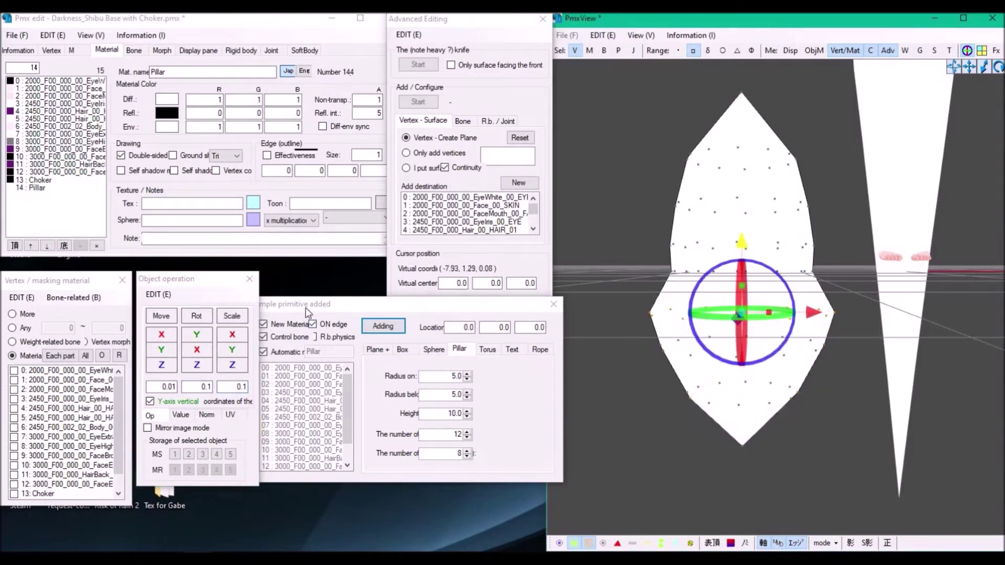
pyautogui.moveTo(232, 316); pyautogui.dragTo(232, 316)
pyautogui.moveTo(853, 370); pyautogui.dragTo(630, 328)
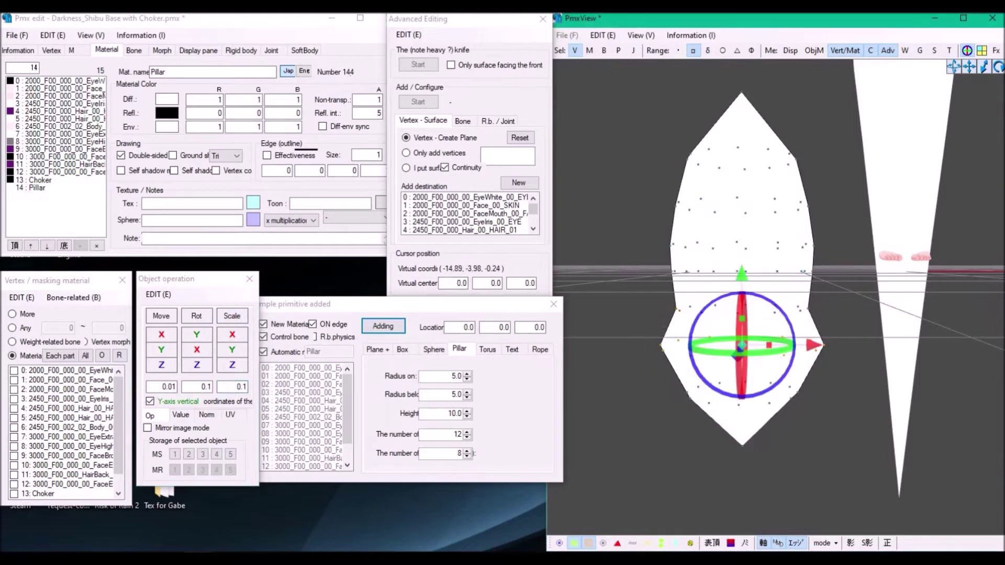
pyautogui.moveTo(232, 316); pyautogui.dragTo(225, 316)
pyautogui.moveTo(828, 417); pyautogui.dragTo(635, 370)
pyautogui.moveTo(232, 316); pyautogui.dragTo(225, 316)
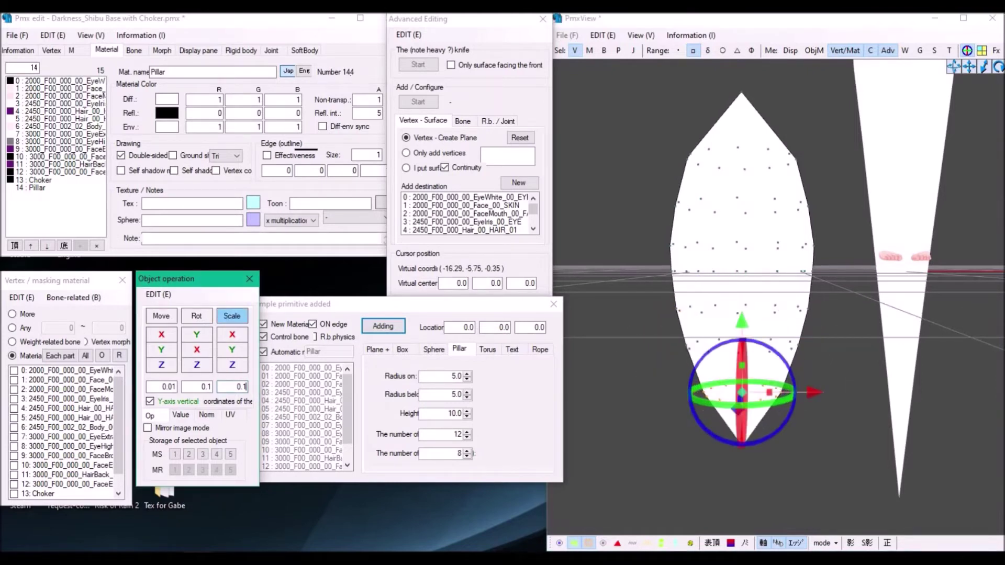
# Step: Scale the leaf shape's uppermost vertex row slightly narrower and clear the selection
pyautogui.moveTo(849, 182); pyautogui.dragTo(635, 136)
pyautogui.moveTo(235, 316); pyautogui.dragTo(225, 316)
pyautogui.click(652, 266)
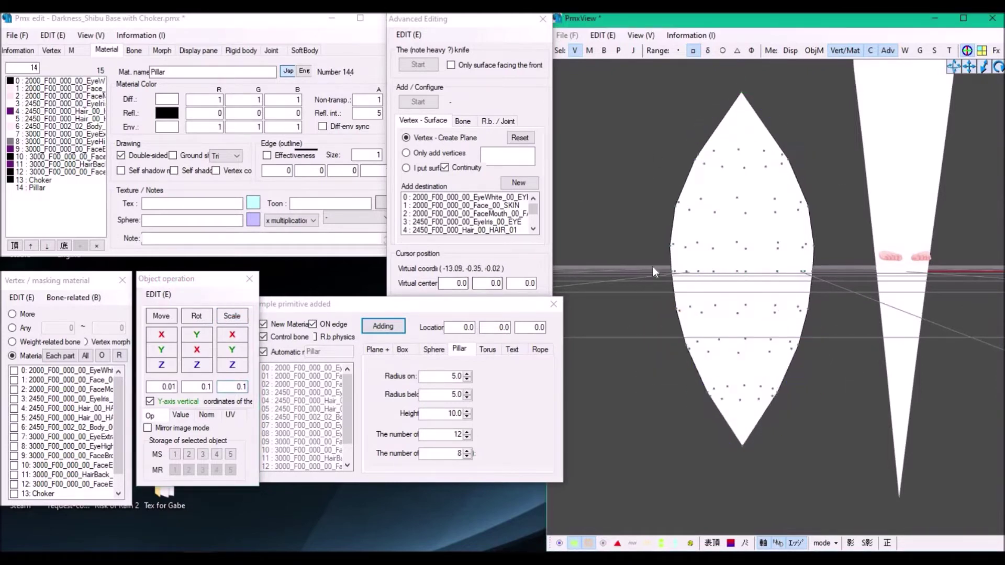
# Step: Select the entire leaf shape from the side and make it thinner by scaling along the Z axis
pyautogui.scroll(-2, 732, 267)
pyautogui.moveTo(737, 269); pyautogui.dragTo(801, 274, button='right')
pyautogui.moveTo(762, 242); pyautogui.dragTo(864, 426, button='right')
pyautogui.moveTo(868, 449); pyautogui.dragTo(875, 469)
pyautogui.moveTo(861, 381); pyautogui.dragTo(852, 376, button='right')
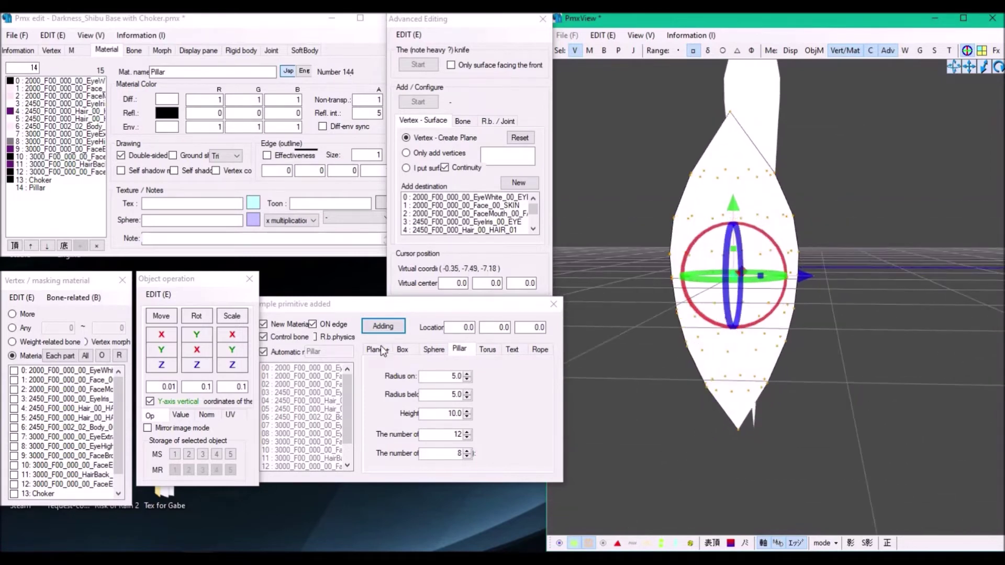
pyautogui.moveTo(232, 365); pyautogui.dragTo(186, 365)
# Step: Move the leaf shape along the X axis to the other side of the tail, near its lower tip
pyautogui.moveTo(869, 346); pyautogui.dragTo(735, 272, button='right')
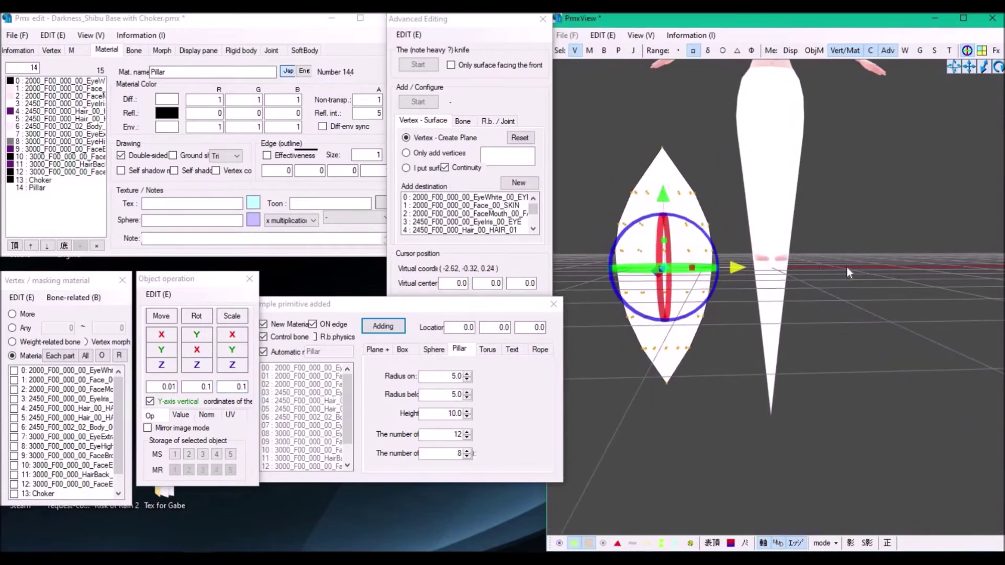
pyautogui.moveTo(846, 268); pyautogui.dragTo(945, 266)
pyautogui.moveTo(808, 259); pyautogui.dragTo(743, 301, button='right')
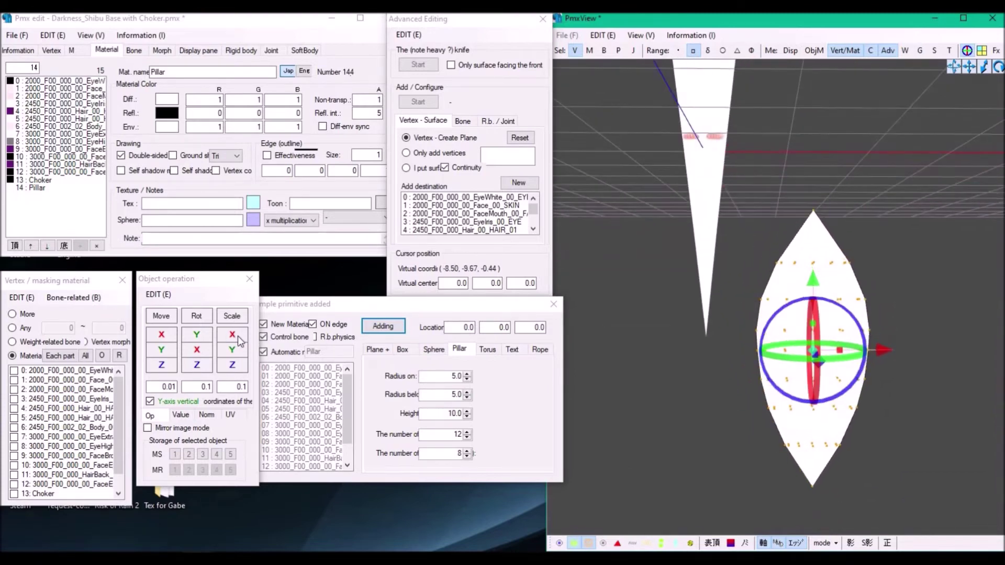
# Step: Fine-tune the leaf shape's scale along the X axis and move it along X toward the tail's tip
pyautogui.click(232, 334)
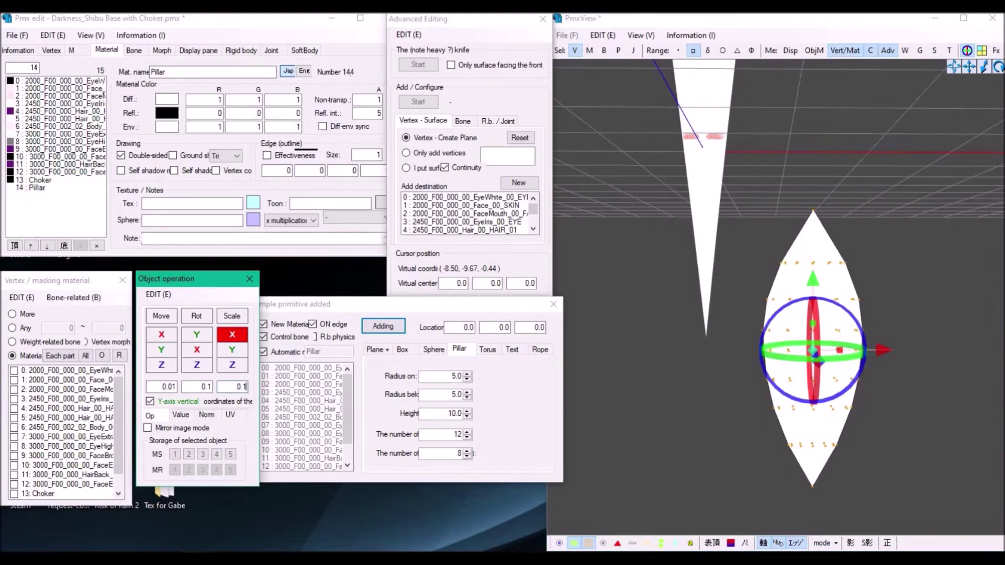
pyautogui.moveTo(232, 334); pyautogui.dragTo(236, 333)
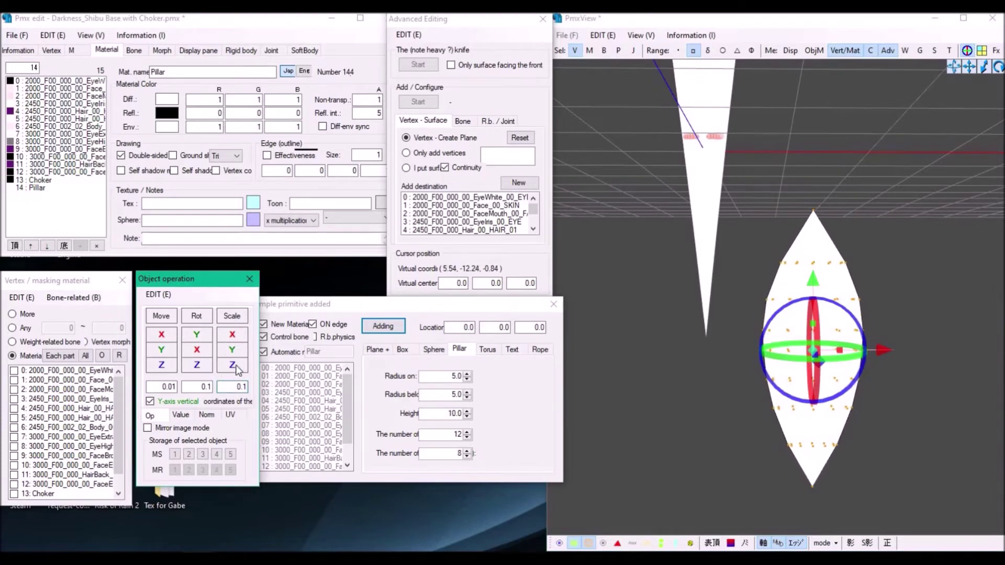
pyautogui.click(236, 355)
pyautogui.moveTo(877, 355); pyautogui.dragTo(824, 351)
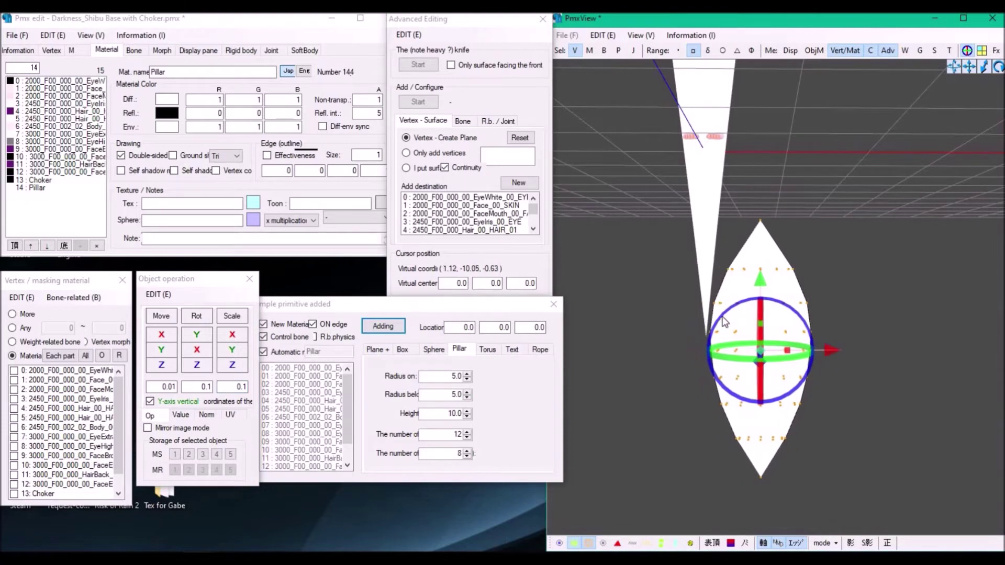
# Step: Select the entire leaf shape, tilt it about the Z axis, and move it down and along X against the tail's lower tip
pyautogui.moveTo(652, 175); pyautogui.dragTo(866, 484)
pyautogui.moveTo(725, 314); pyautogui.dragTo(709, 334)
pyautogui.moveTo(761, 281); pyautogui.dragTo(762, 311)
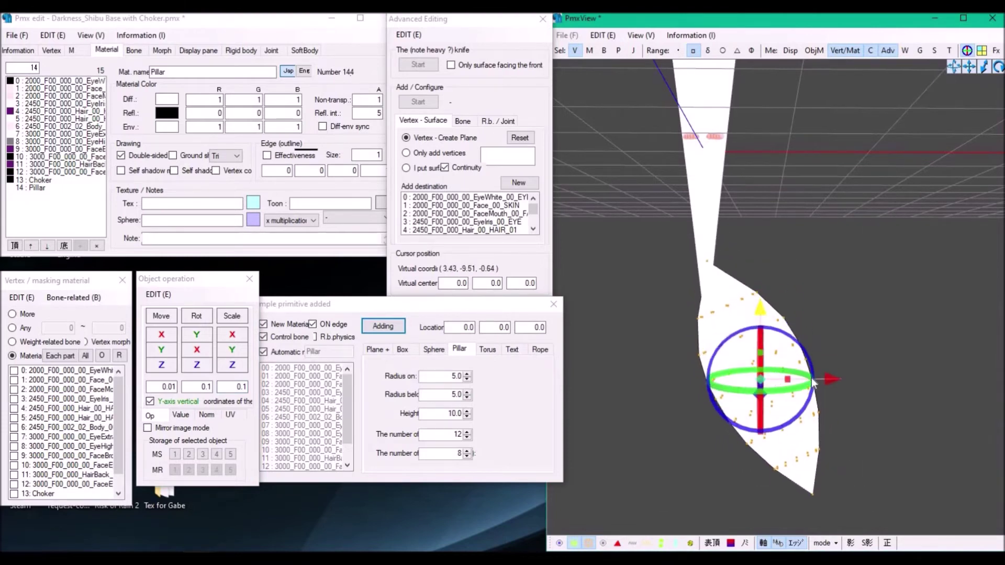
pyautogui.moveTo(834, 379); pyautogui.dragTo(845, 378)
# Step: Nudge the leaf shape along the Z axis and turn it slightly about the Y axis to line up with the tail from the side
pyautogui.moveTo(822, 361); pyautogui.dragTo(602, 349, button='right')
pyautogui.moveTo(635, 394); pyautogui.dragTo(633, 393)
pyautogui.moveTo(651, 401); pyautogui.dragTo(661, 406)
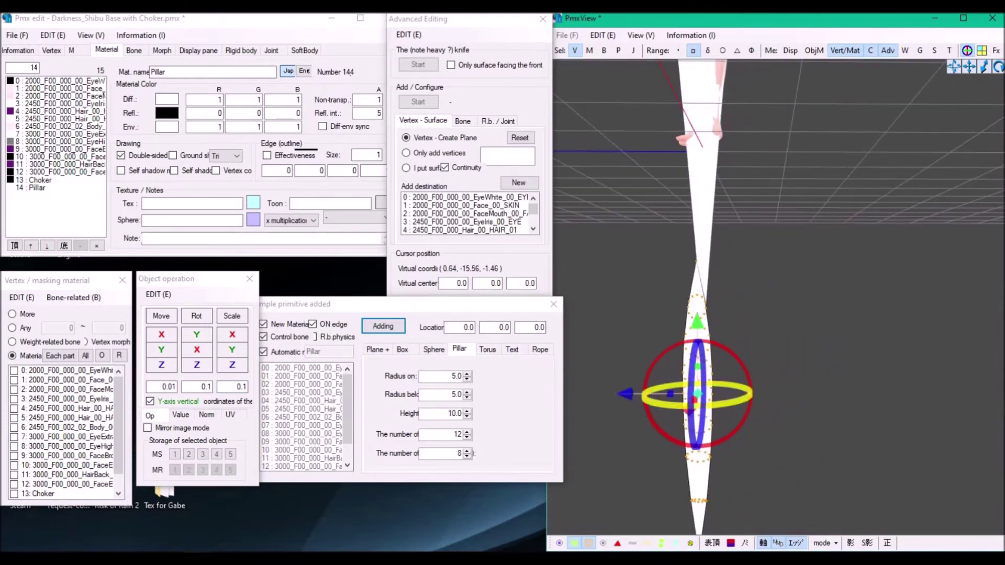
# Step: Adjust the leaf's upper tip and the whole leaf along the X axis against the tail's tip, and clear the selection
pyautogui.moveTo(711, 319); pyautogui.dragTo(749, 265, button='right')
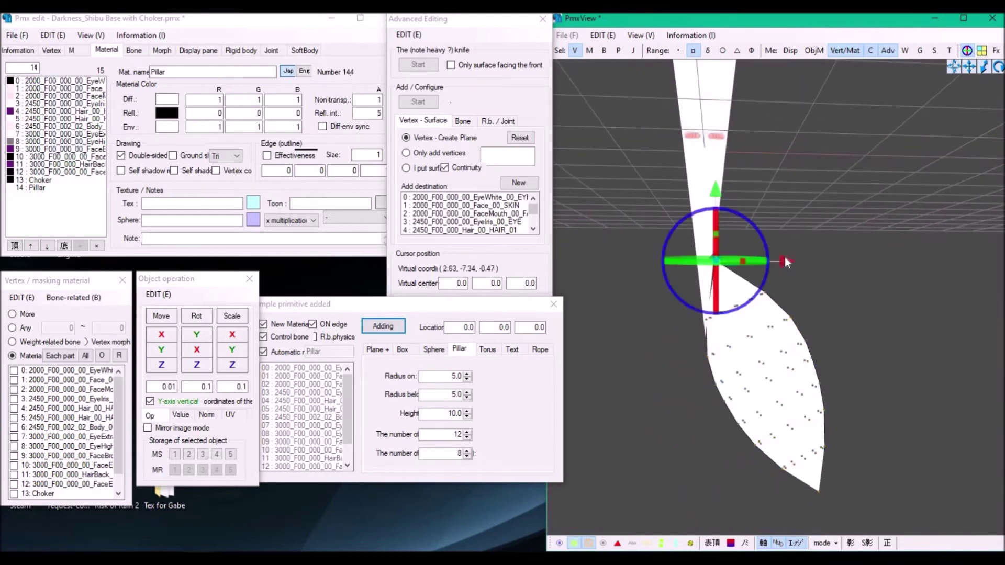
pyautogui.moveTo(785, 259); pyautogui.dragTo(780, 260)
pyautogui.moveTo(765, 261); pyautogui.dragTo(748, 263, button='right')
pyautogui.moveTo(660, 204); pyautogui.dragTo(885, 524)
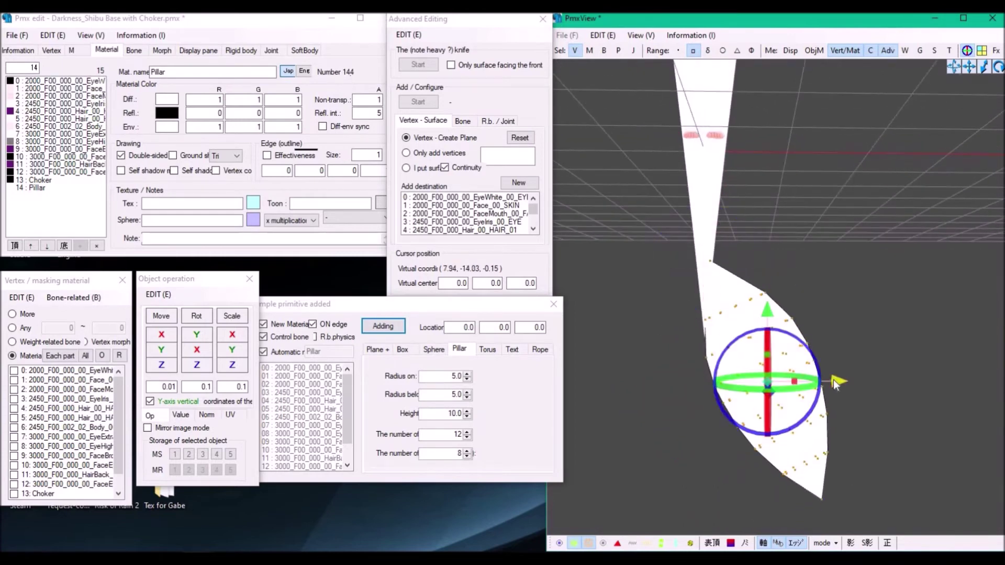
pyautogui.moveTo(833, 380); pyautogui.dragTo(831, 380)
pyautogui.moveTo(689, 243); pyautogui.dragTo(730, 278)
pyautogui.moveTo(834, 381); pyautogui.dragTo(837, 381)
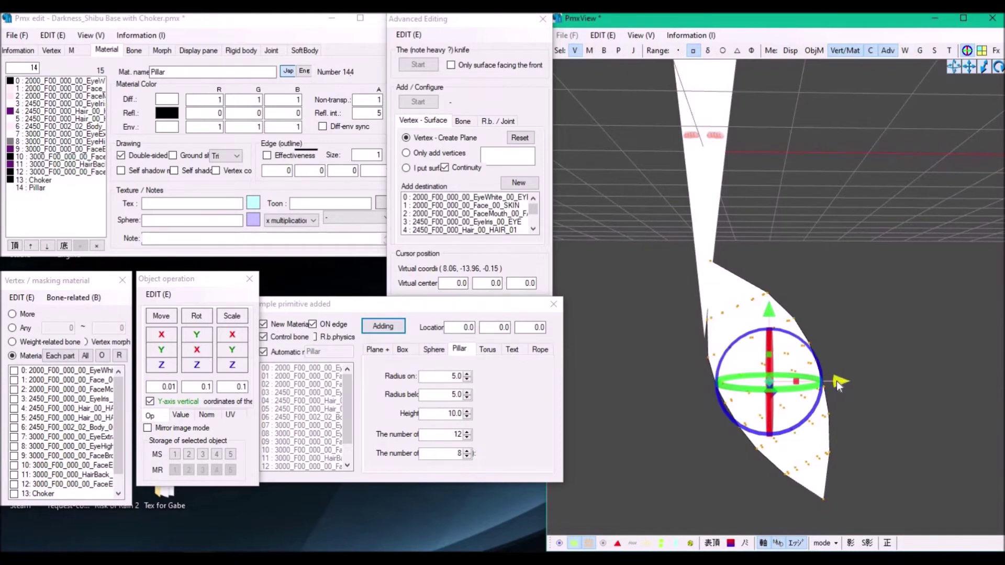
pyautogui.click(809, 284)
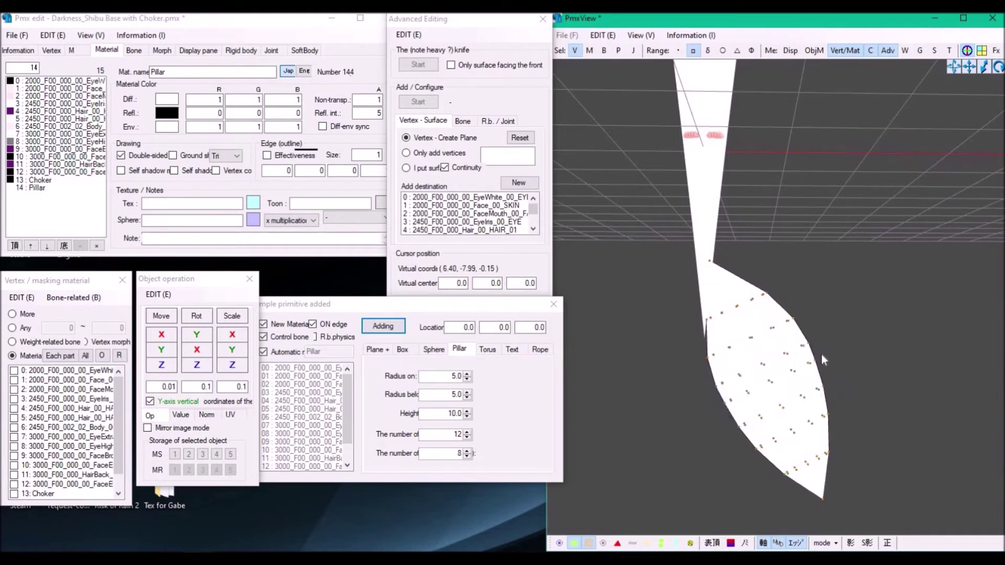
# Step: Enable face selection, select the whole leaf, and move it along the X axis clear of the tail
pyautogui.click(589, 51)
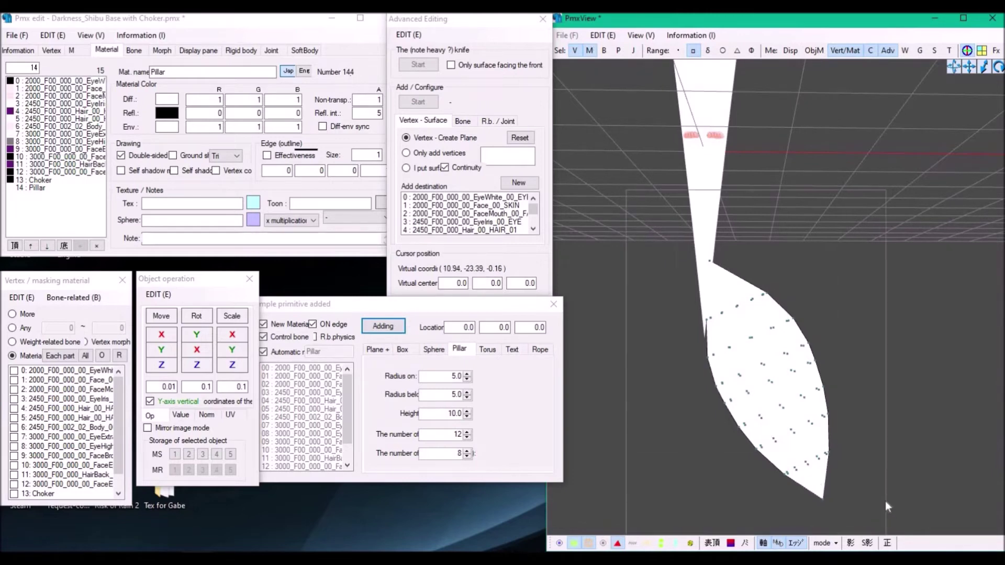
pyautogui.click(825, 397)
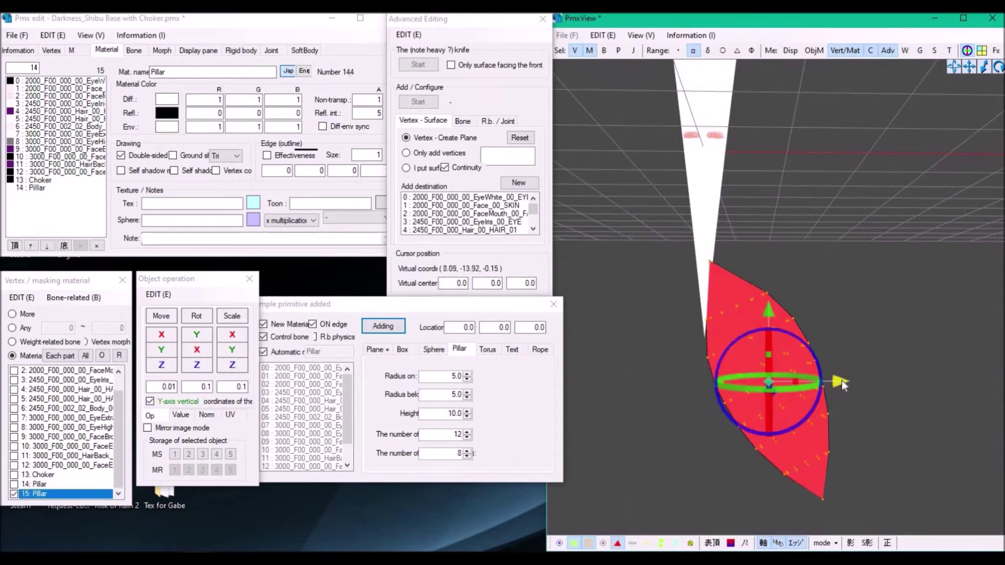
pyautogui.moveTo(842, 381); pyautogui.dragTo(865, 381)
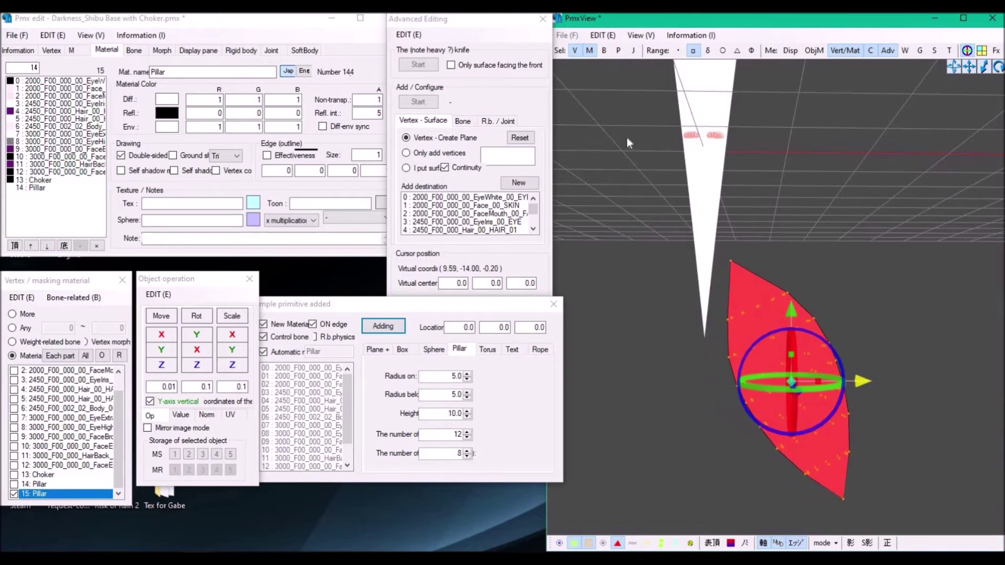
# Step: Create a mirror image of the selected leaf object on the opposite side of the tail
pyautogui.click(602, 35)
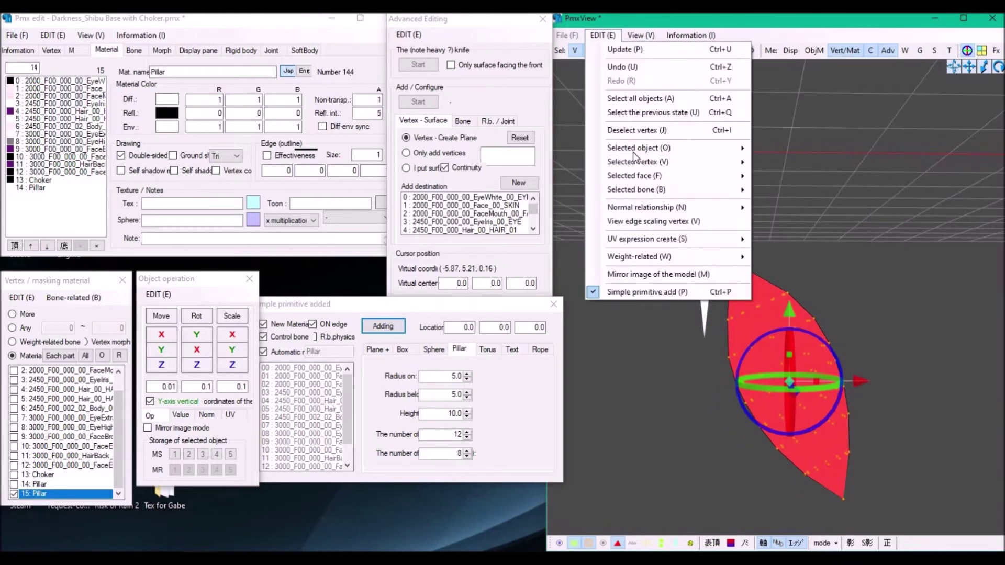
pyautogui.moveTo(747, 154)
pyautogui.click(819, 171)
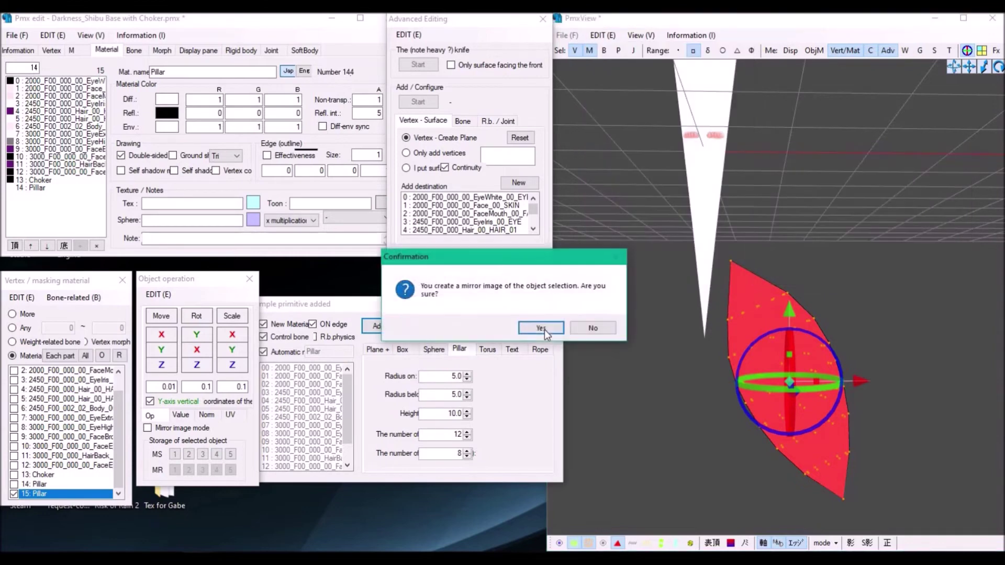
pyautogui.click(545, 328)
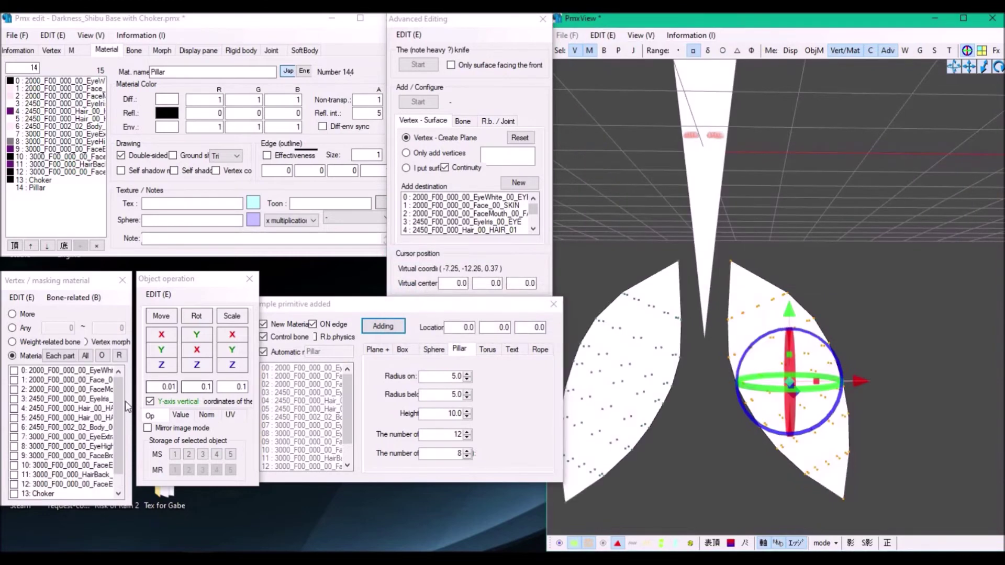
# Step: Select the mirrored leaf within the 15: Pillar material and separate its vertices into a new material
pyautogui.moveTo(118, 397); pyautogui.dragTo(115, 431)
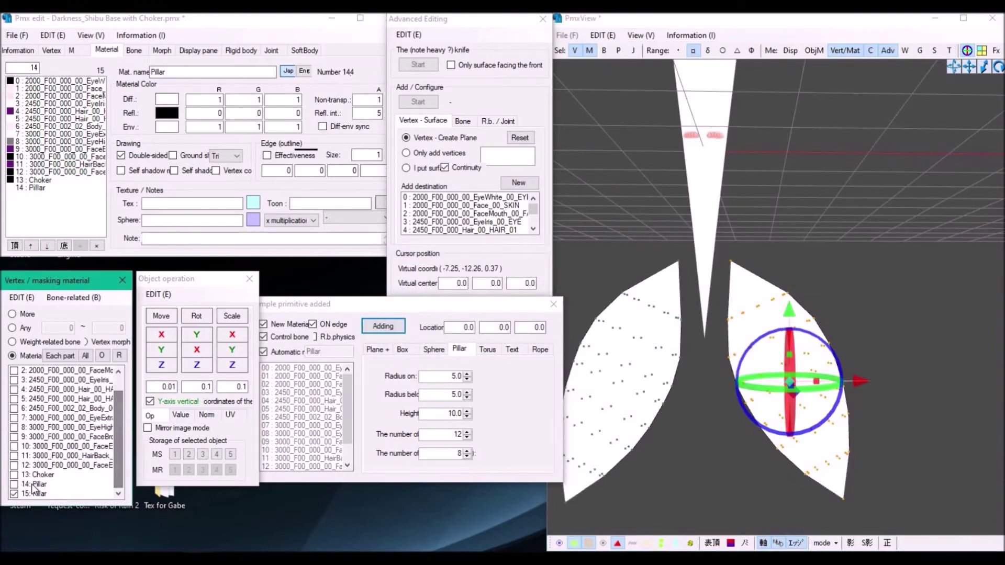
pyautogui.click(32, 486)
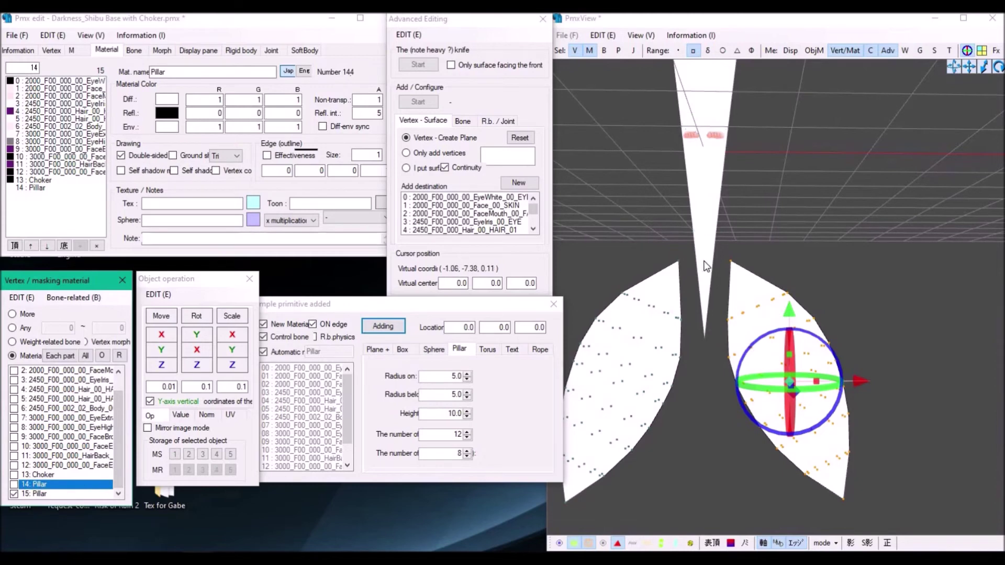
pyautogui.moveTo(689, 272); pyautogui.dragTo(701, 257, button='middle')
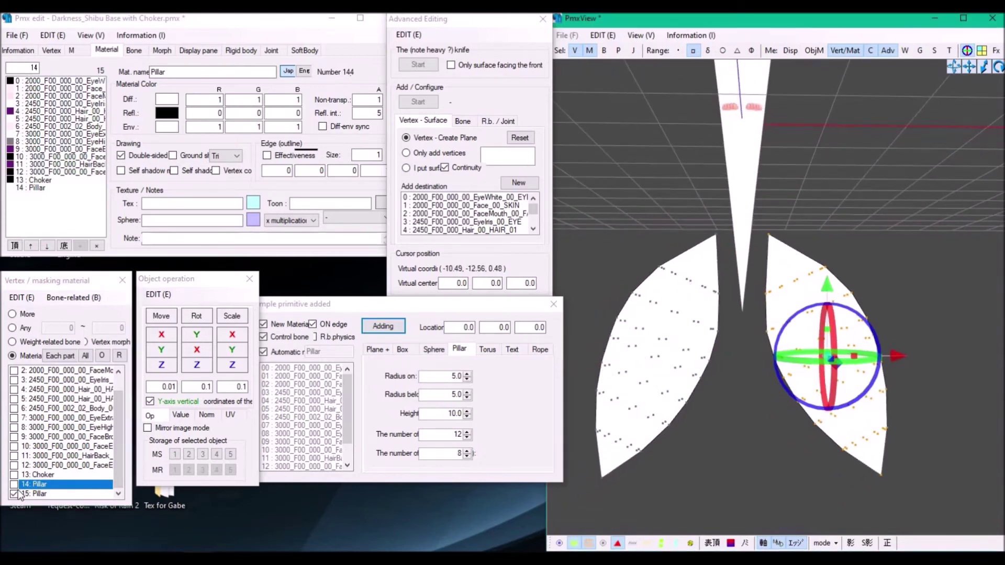
pyautogui.click(38, 493)
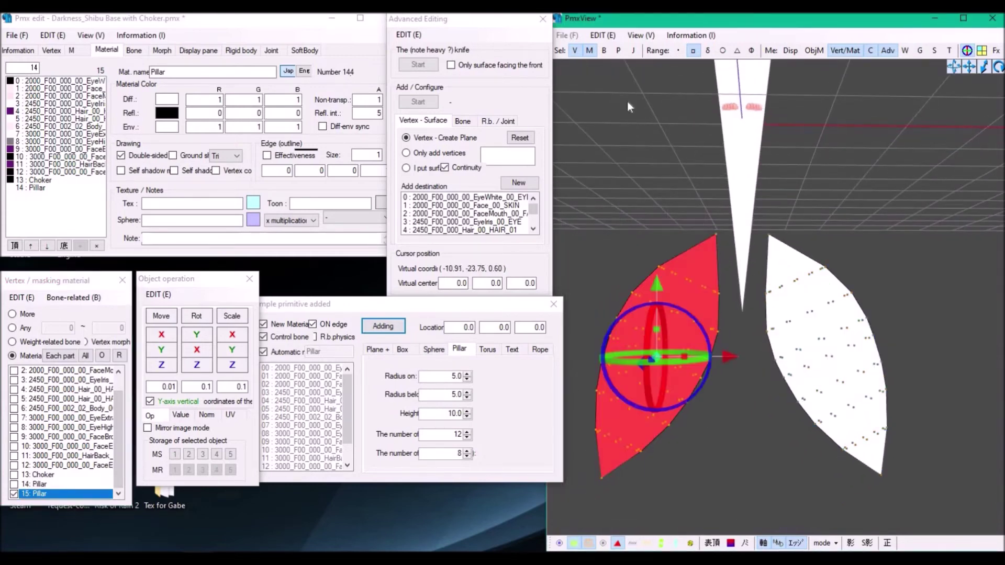
pyautogui.rightClick(37, 494)
pyautogui.rightClick(29, 494)
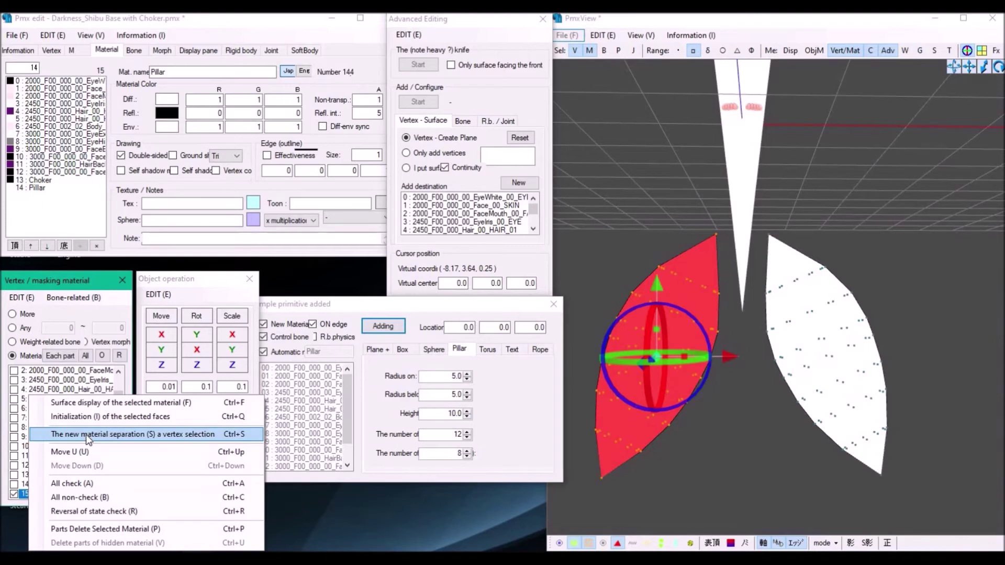
pyautogui.click(86, 434)
pyautogui.click(523, 324)
pyautogui.scroll(-1, 126, 442)
# Step: Select only the original leaf in material 15: Pillar and move it inward along the X axis to the tail's tip
pyautogui.click(38, 494)
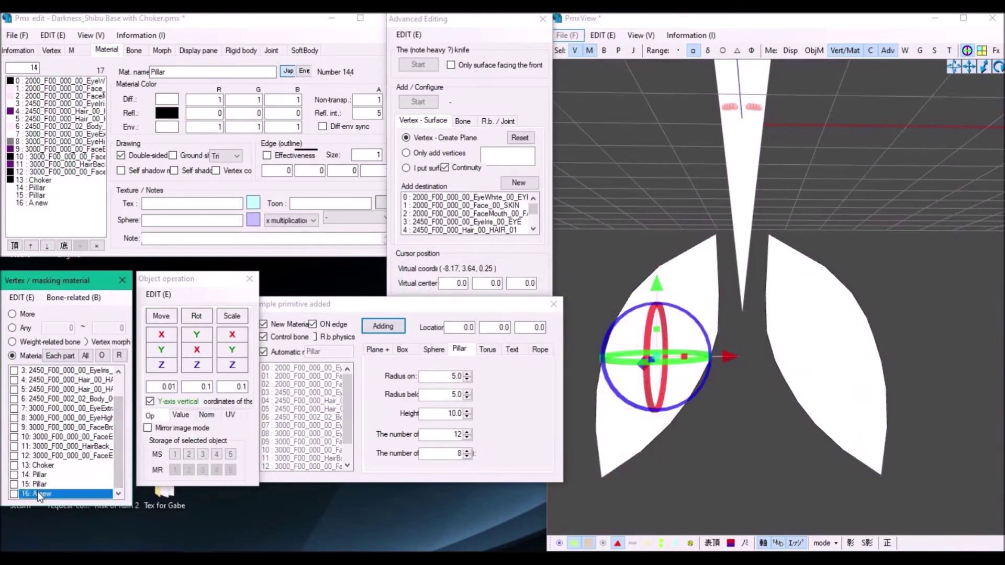
pyautogui.click(840, 321)
pyautogui.moveTo(893, 354); pyautogui.dragTo(876, 355)
# Step: Select the mirrored leaf in the separated material and move it inward along X to meet the other fin, hiding its vertices when done
pyautogui.click(70, 494)
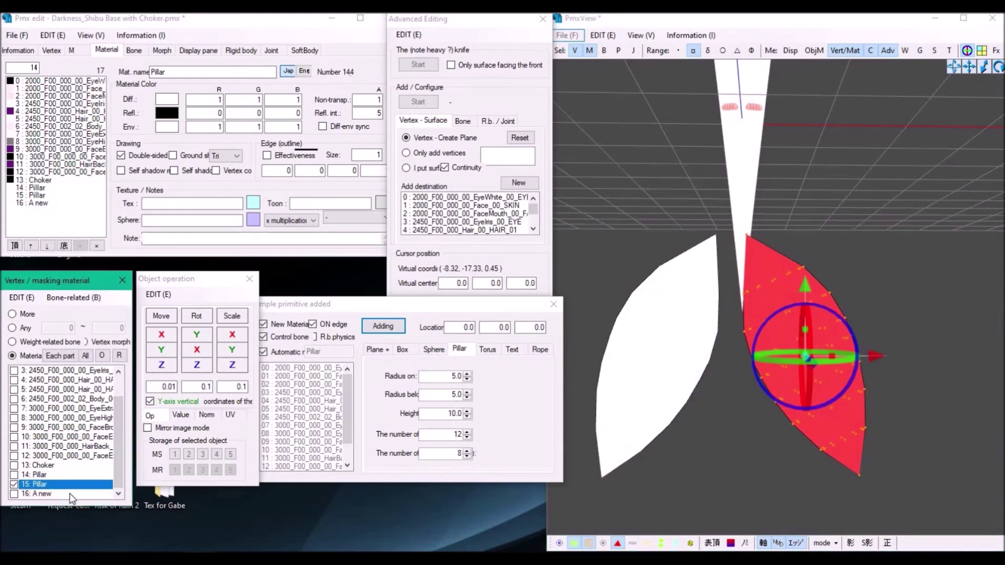
pyautogui.click(70, 494)
pyautogui.moveTo(739, 358); pyautogui.dragTo(758, 358)
pyautogui.click(49, 495)
pyautogui.moveTo(830, 336); pyautogui.dragTo(839, 343, button='right')
pyautogui.moveTo(838, 209); pyautogui.dragTo(839, 298, button='middle')
pyautogui.scroll(-2, 840, 298)
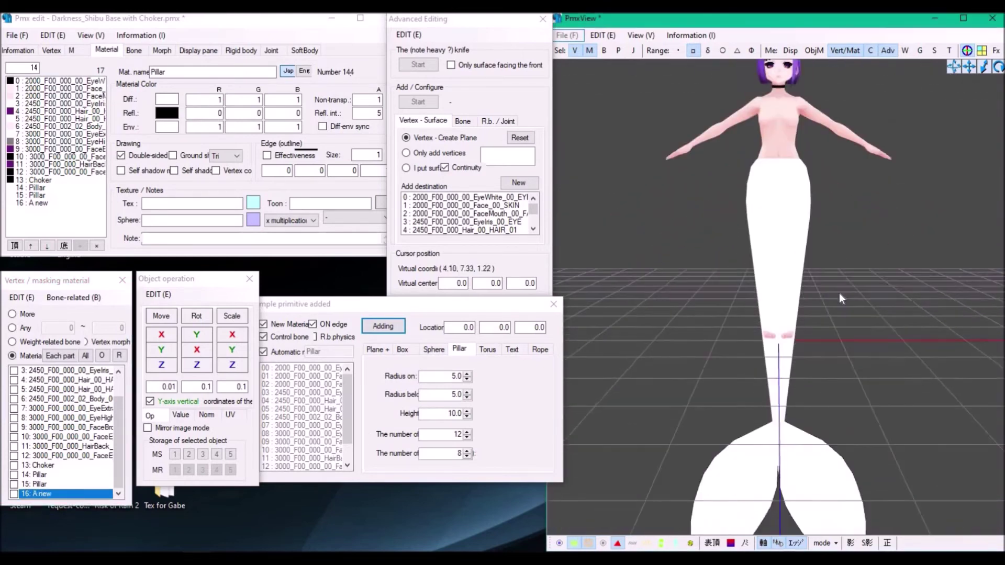
# Step: Show the vertices of both fins and scale their upper two vertex rows narrower along the X axis
pyautogui.scroll(5, 821, 380)
pyautogui.click(754, 143)
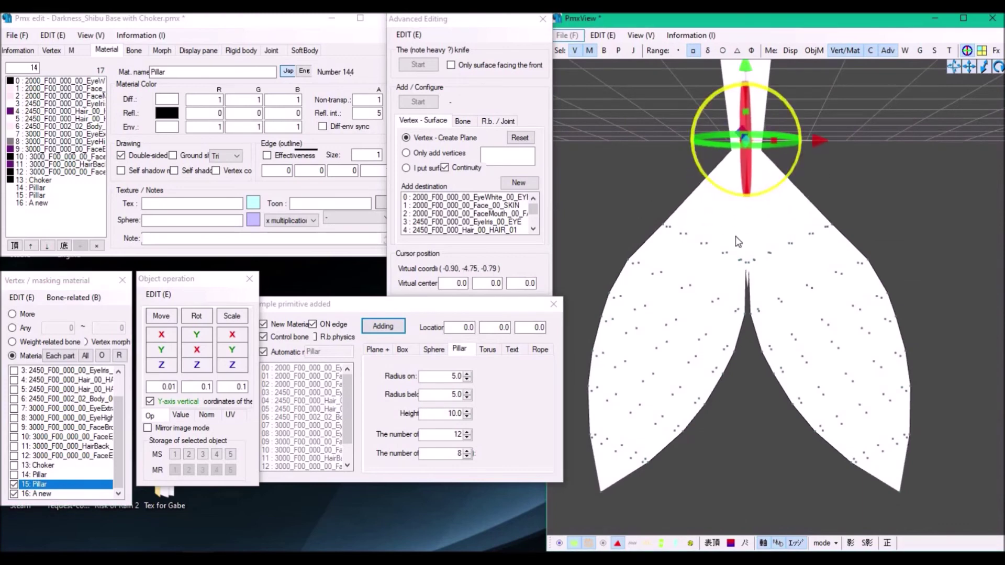
pyautogui.moveTo(636, 207); pyautogui.dragTo(853, 249)
pyautogui.rightClick(232, 335)
pyautogui.moveTo(585, 255); pyautogui.dragTo(888, 280)
pyautogui.rightClick(232, 335)
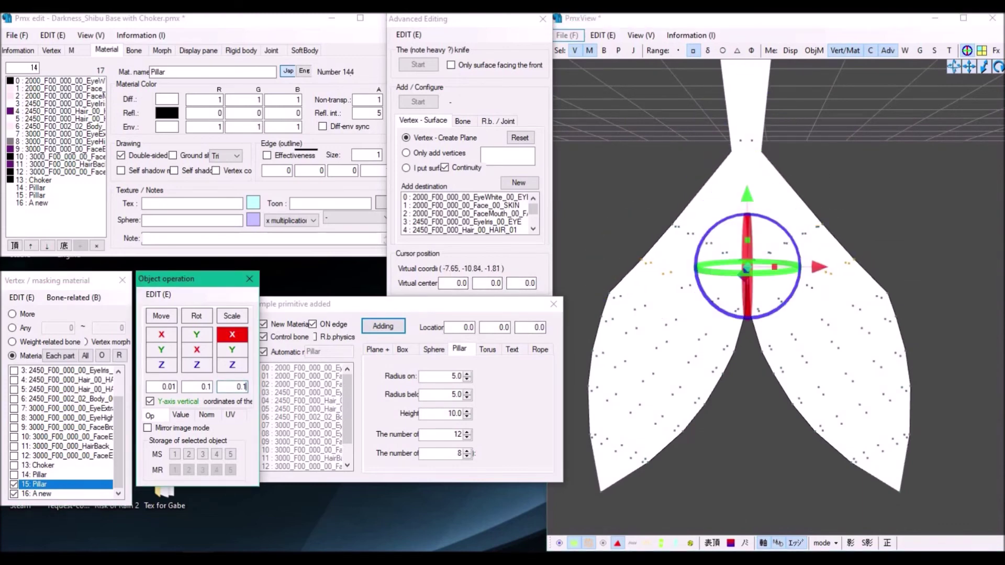
pyautogui.moveTo(232, 334); pyautogui.dragTo(233, 335)
# Step: Scale the third vertex row of both fins narrower along X, readjust the upper rows, and clear the selection
pyautogui.moveTo(585, 280); pyautogui.dragTo(933, 310)
pyautogui.moveTo(232, 334); pyautogui.dragTo(228, 335)
pyautogui.moveTo(654, 209); pyautogui.dragTo(842, 255)
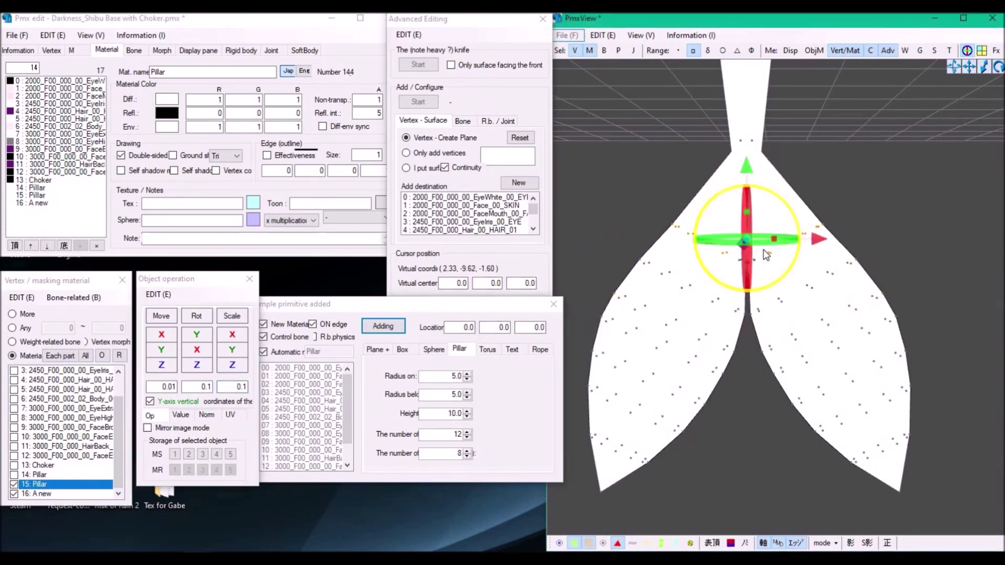
pyautogui.moveTo(746, 167); pyautogui.dragTo(745, 77)
pyautogui.click(677, 156)
# Step: Hide the vertices of both fin materials and check the full tail on the character
pyautogui.scroll(-4, 677, 156)
pyautogui.click(37, 493)
pyautogui.click(37, 484)
pyautogui.moveTo(837, 184); pyautogui.dragTo(849, 185, button='right')
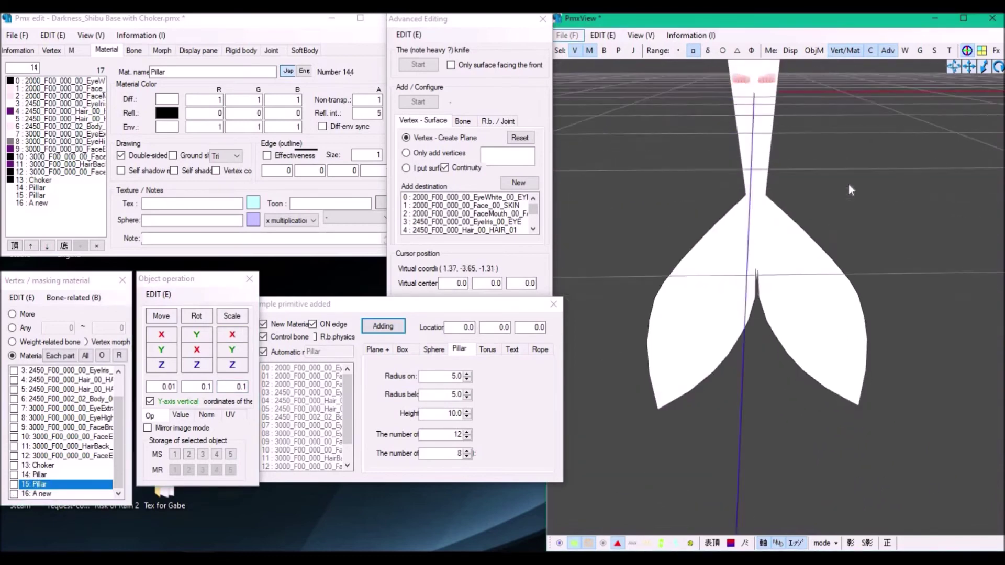
pyautogui.moveTo(849, 184); pyautogui.dragTo(835, 252, button='middle')
pyautogui.scroll(-4, 835, 252)
pyautogui.moveTo(812, 213); pyautogui.dragTo(808, 160, button='middle')
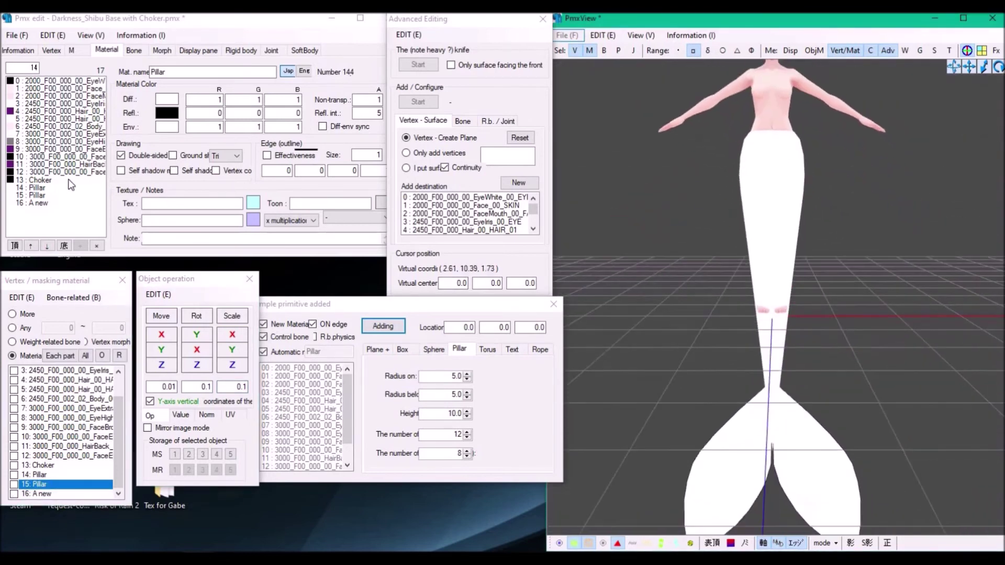
# Step: Set the tail body material 14: Pillar to a dark teal diffuse colour (0, 0.2509804, 0.2509804) and a grey environment colour (0.5019608)
pyautogui.click(42, 187)
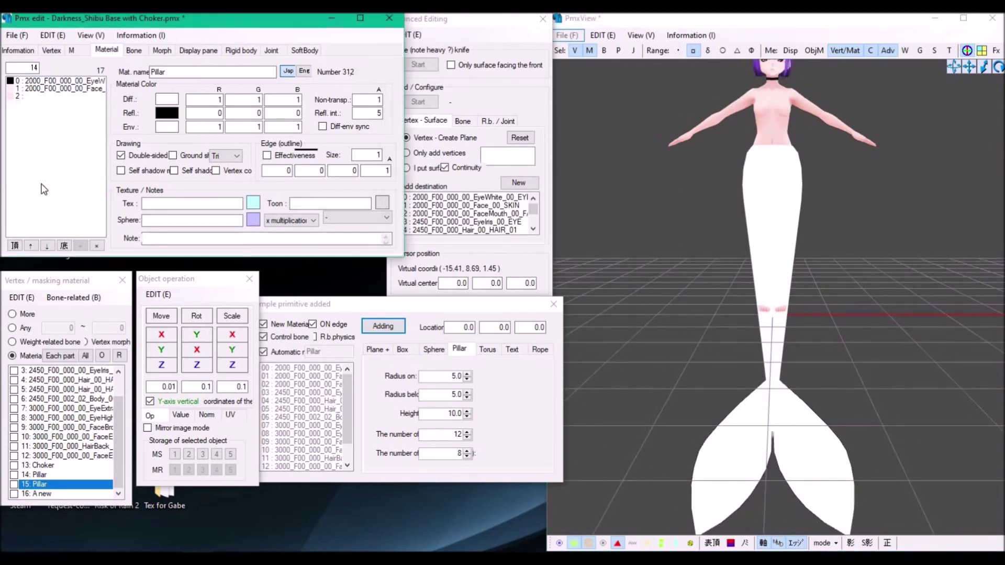
pyautogui.click(167, 99)
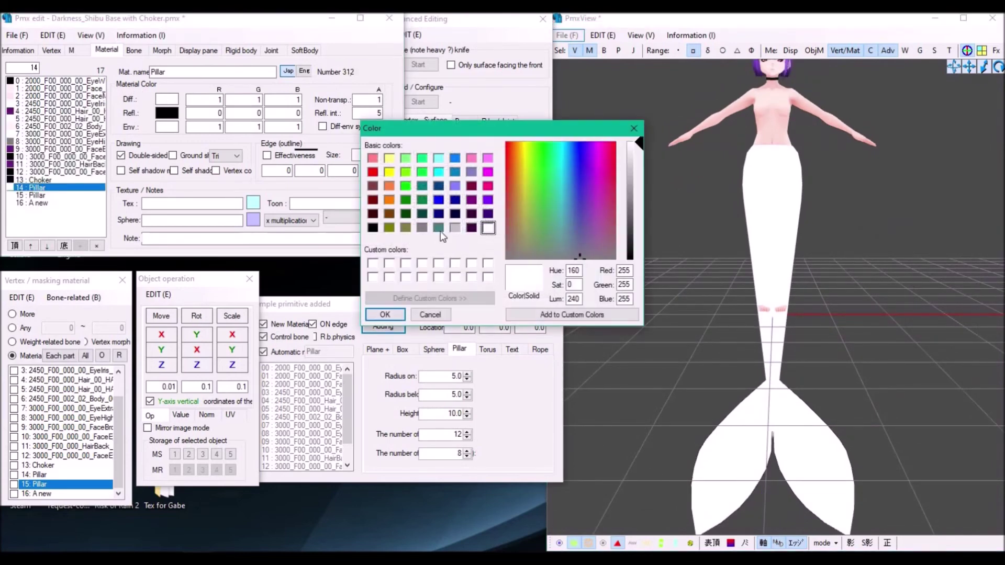
pyautogui.click(438, 227)
pyautogui.click(385, 314)
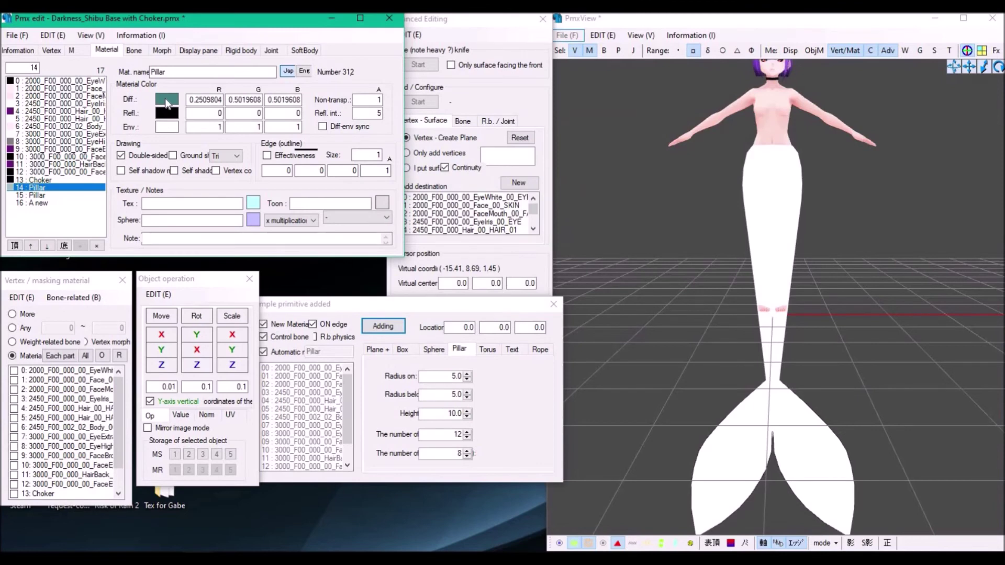
pyautogui.click(165, 99)
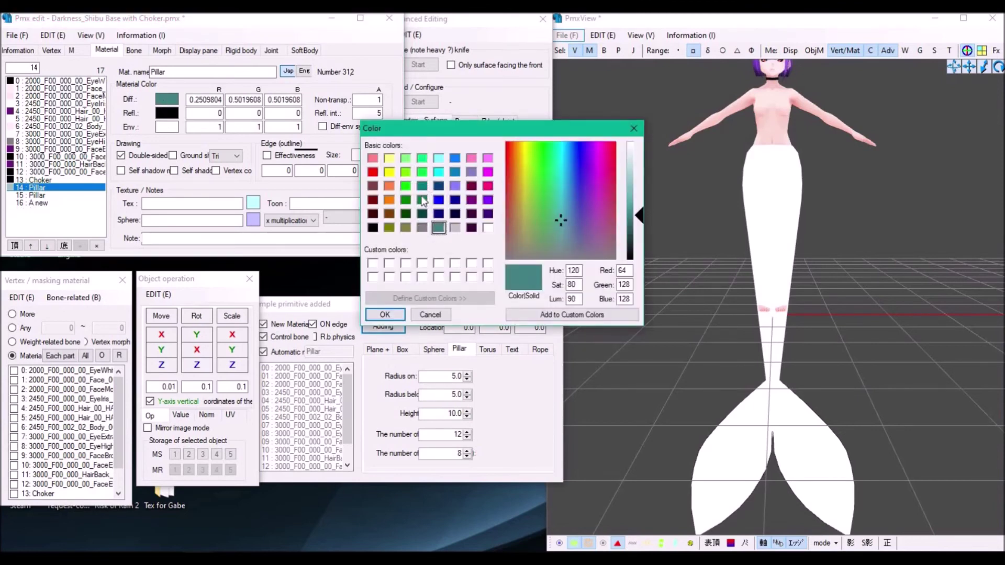
pyautogui.click(422, 186)
pyautogui.click(384, 314)
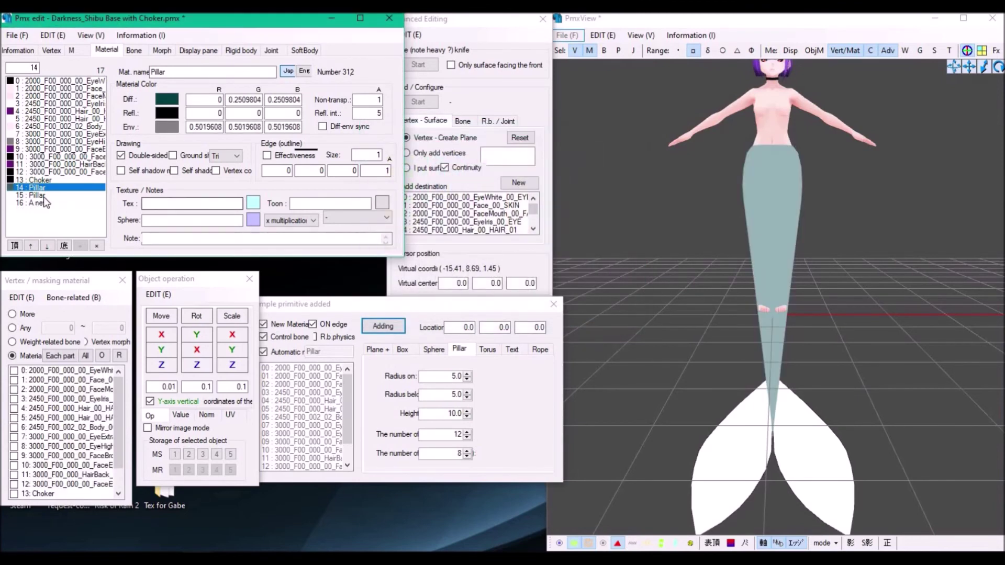
# Step: Give both fin materials a teal diffuse colour (64, 128, 128) and a grey environment colour, and select all three tail materials
pyautogui.click(438, 228)
pyautogui.click(384, 314)
pyautogui.click(174, 127)
pyautogui.click(422, 227)
pyautogui.click(385, 315)
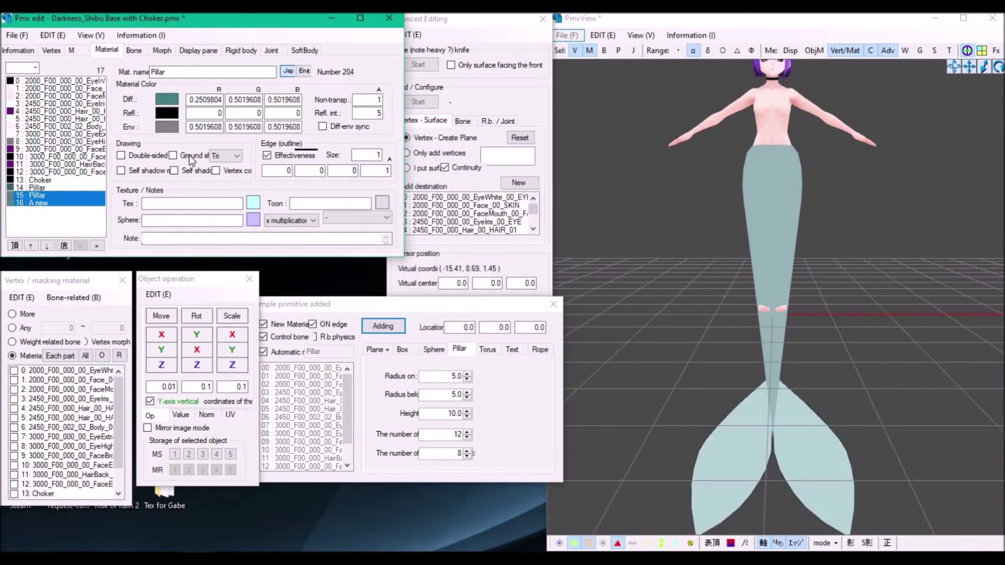
pyautogui.click(60, 188)
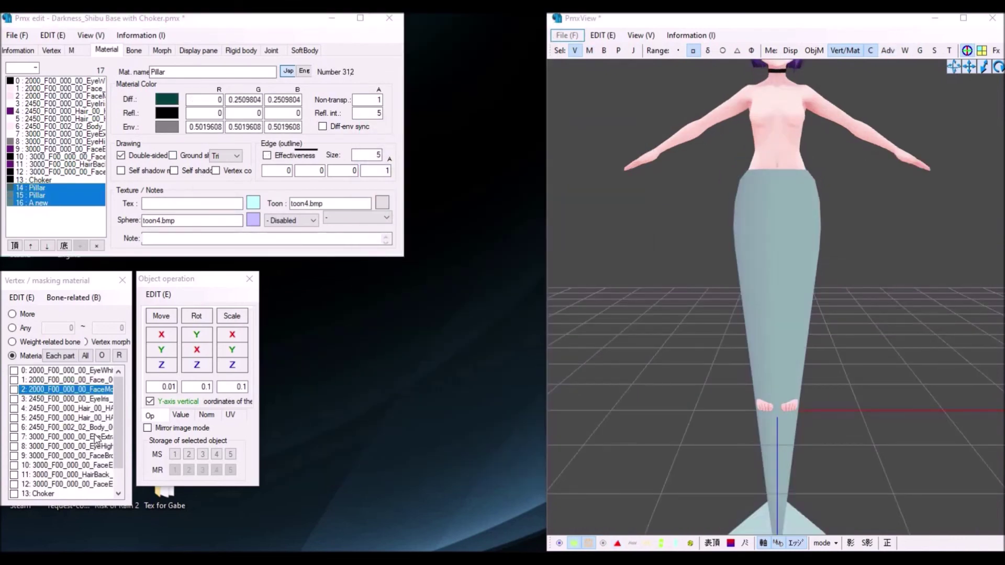
# Step: Show the vertices of body material 6 and delete the hip, leg and foot vertices beneath the tail, keeping those around the waistline
pyautogui.click(83, 428)
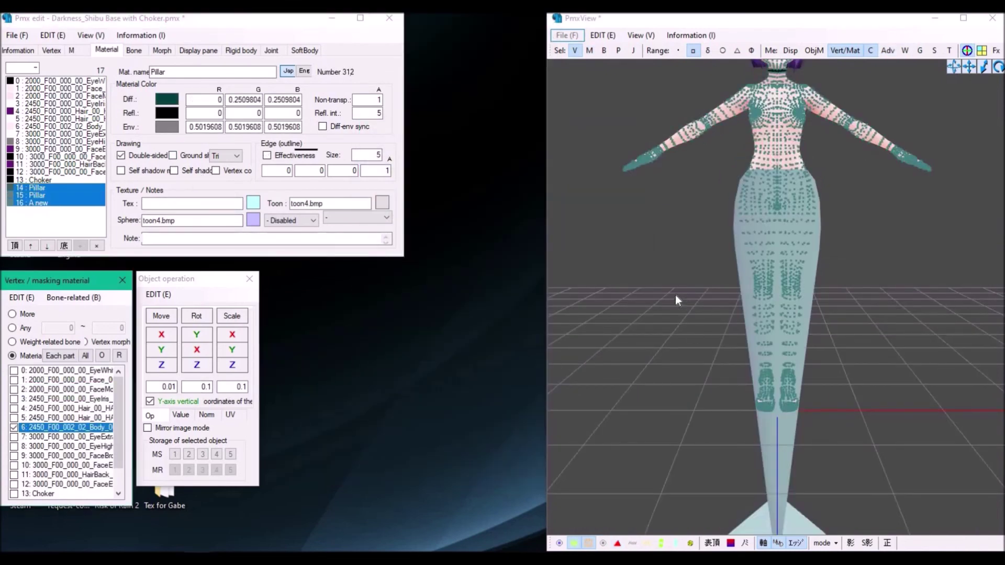
pyautogui.moveTo(676, 297); pyautogui.dragTo(657, 285, button='middle')
pyautogui.scroll(3, 674, 337)
pyautogui.moveTo(648, 449); pyautogui.dragTo(842, 128)
pyautogui.scroll(-5, 800, 272)
pyautogui.scroll(6, 788, 308)
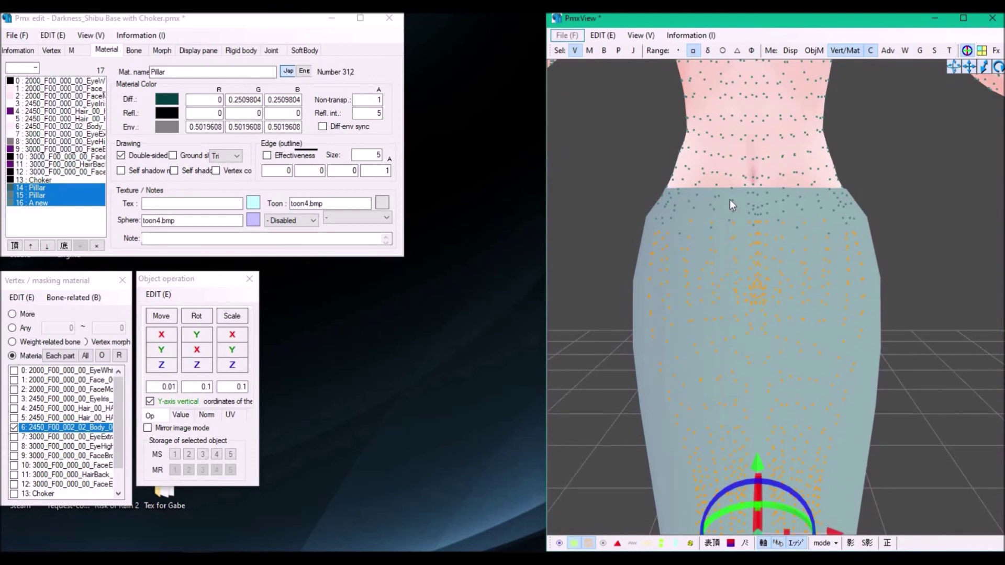
pyautogui.moveTo(729, 199); pyautogui.dragTo(784, 187, button='right')
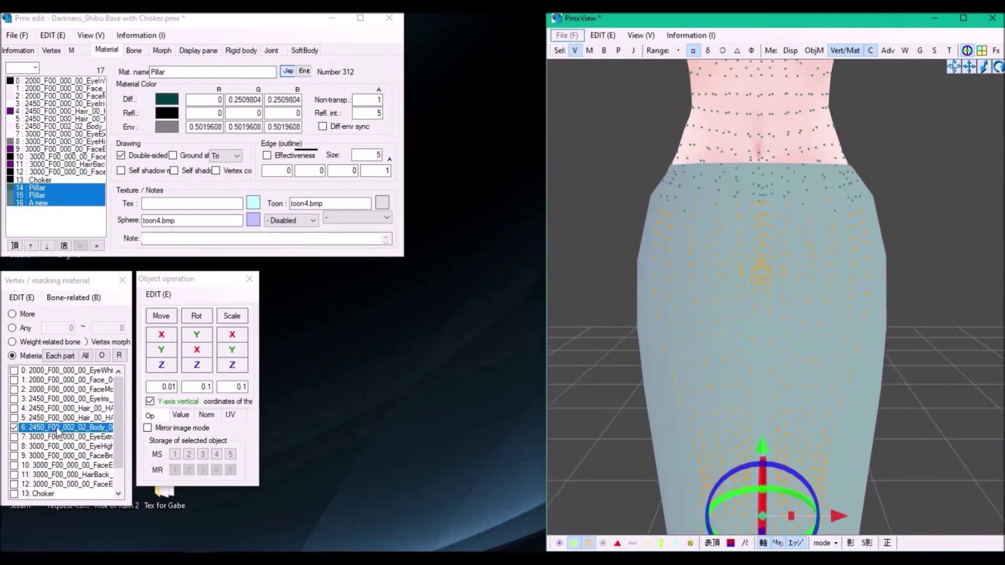
pyautogui.click(602, 35)
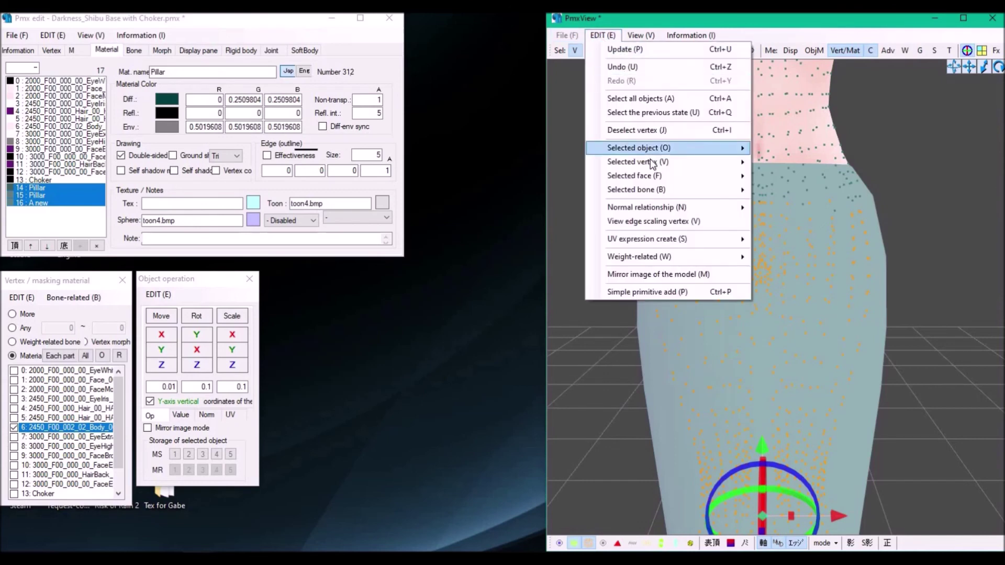
pyautogui.moveTo(652, 163)
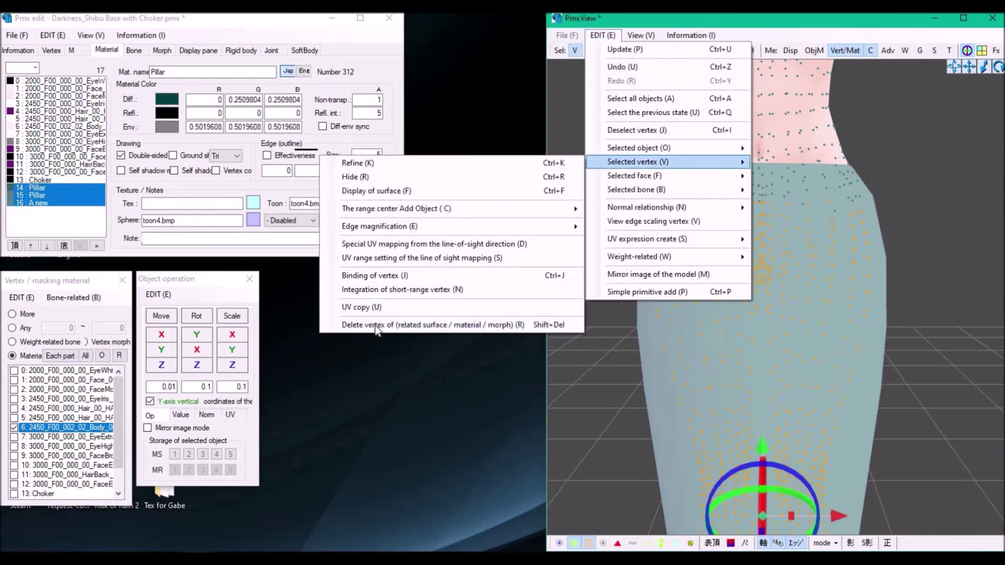
pyautogui.click(436, 324)
pyautogui.click(548, 329)
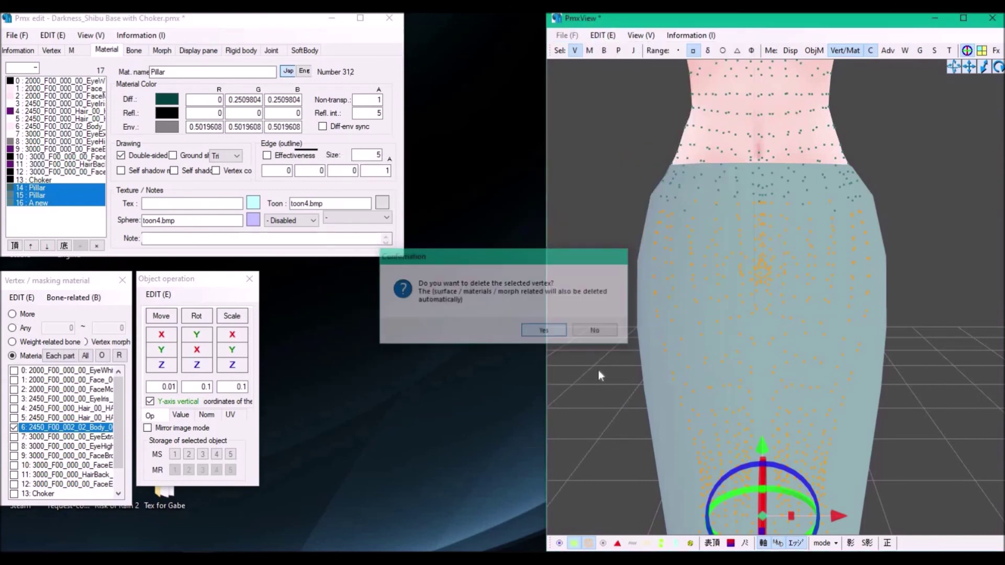
# Step: Check the waistline where the body meets the tail and hide the vertices of body material 6
pyautogui.scroll(-3, 733, 312)
pyautogui.moveTo(689, 322)
pyautogui.mouseDown(button='right')
pyautogui.moveTo(593, 302)
pyautogui.moveTo(777, 303)
pyautogui.moveTo(689, 315)
pyautogui.mouseUp(button='right')
pyautogui.click(34, 427)
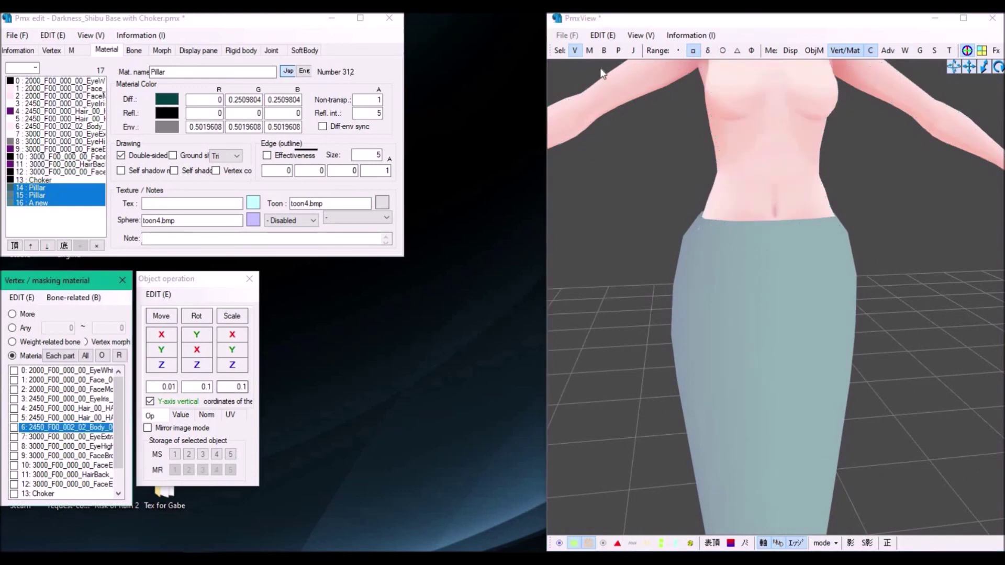
# Step: Display the bones, delete the leg and foot bones on both sides while keeping the central bones, and hide the bones again
pyautogui.scroll(-5, 719, 275)
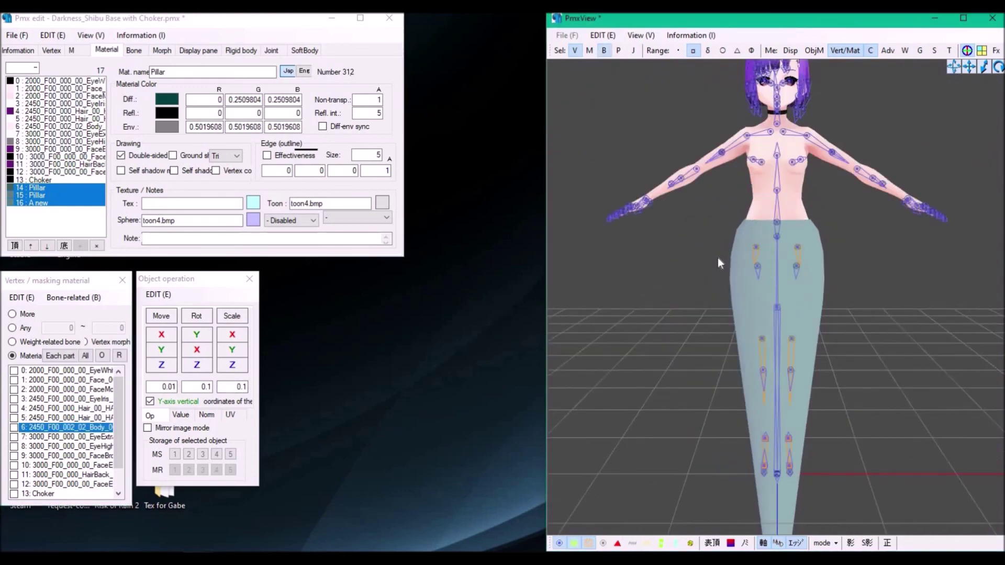
pyautogui.moveTo(717, 257); pyautogui.dragTo(729, 164, button='middle')
pyautogui.moveTo(716, 140); pyautogui.dragTo(764, 434)
pyautogui.keyDown('shift'); pyautogui.moveTo(825, 168); pyautogui.dragTo(780, 404); pyautogui.keyUp('shift')
pyautogui.moveTo(709, 190); pyautogui.dragTo(751, 362)
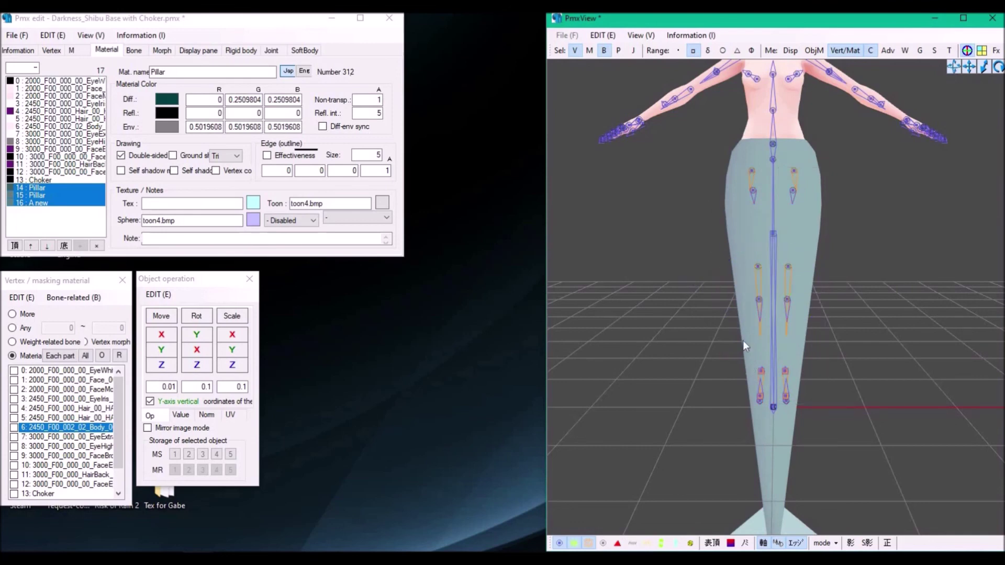
pyautogui.moveTo(692, 136); pyautogui.dragTo(763, 432)
pyautogui.keyDown('shift'); pyautogui.moveTo(848, 161); pyautogui.dragTo(786, 421); pyautogui.keyUp('shift')
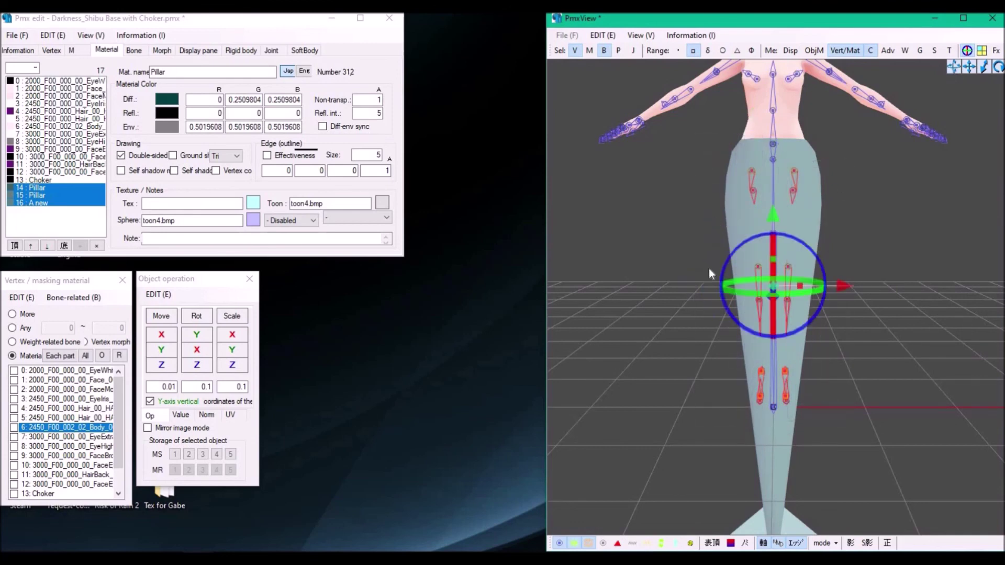
pyautogui.press('Delete')
pyautogui.click(524, 329)
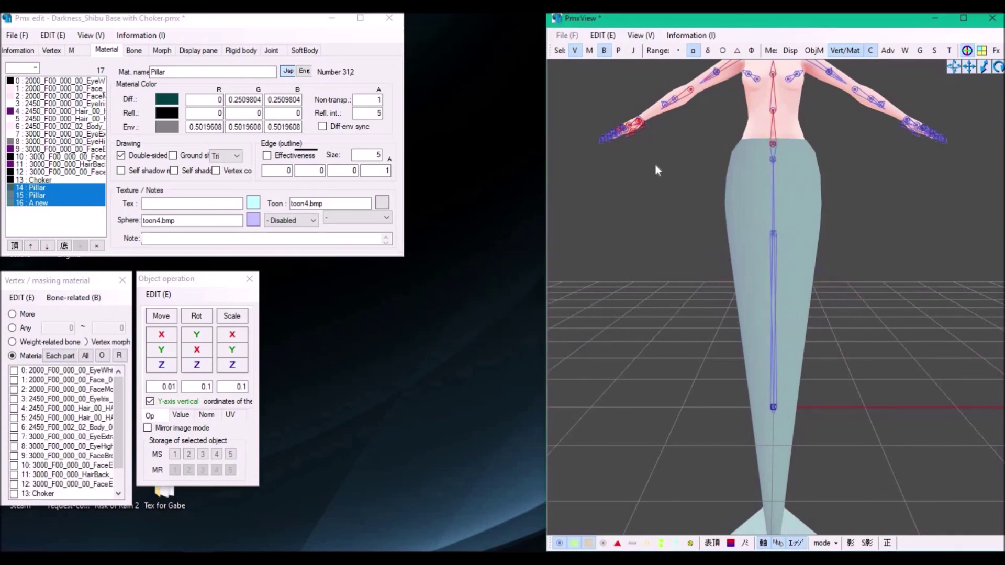
pyautogui.click(603, 51)
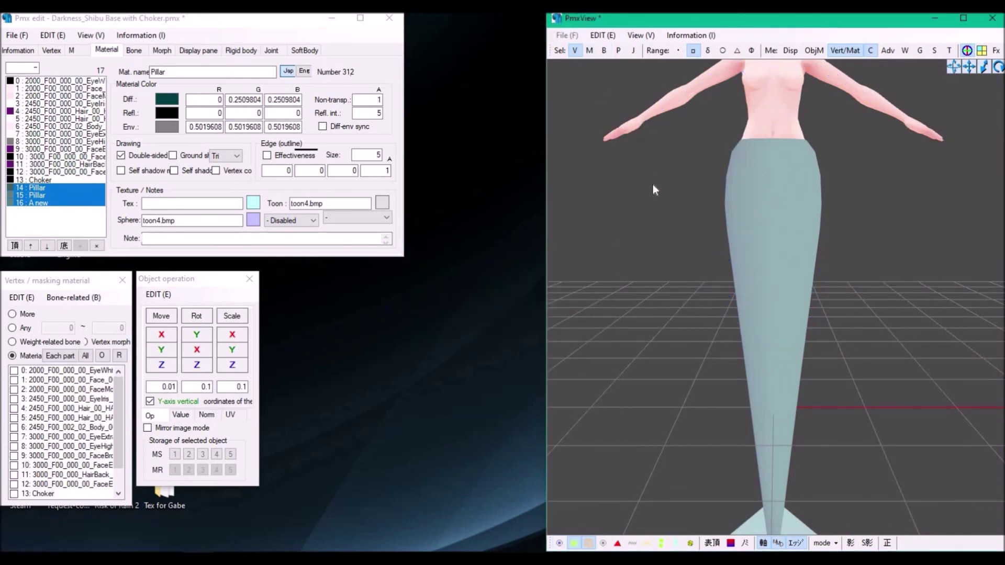